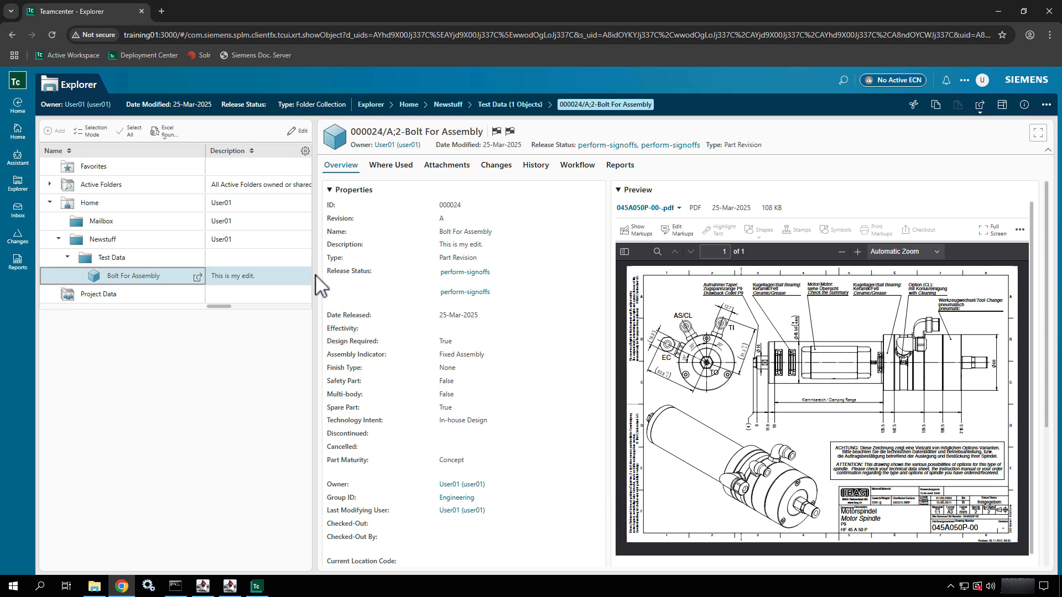
Widen the folder table to reveal the Release Status column and select the Bolt For Assembly part revision
drag(316, 275, 484, 277)
click(286, 278)
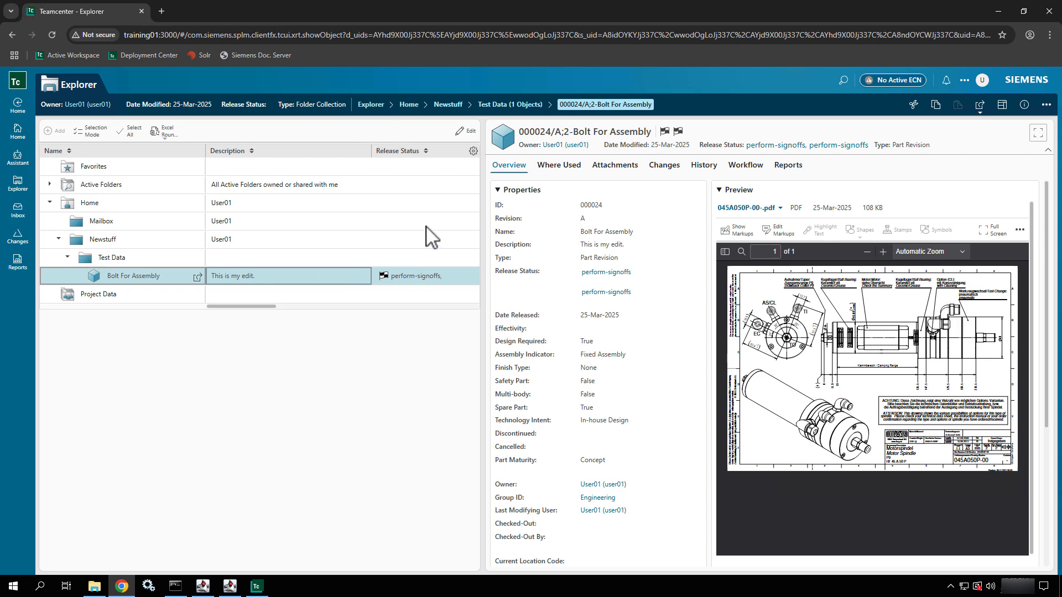
click(156, 279)
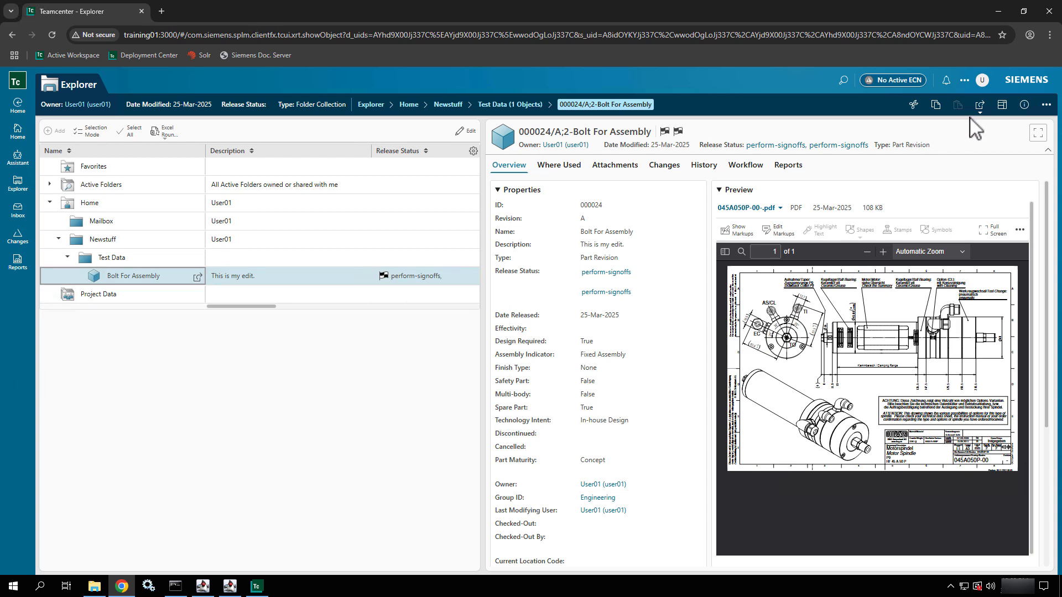
Start revising Bolt For Assembly as revision B and append "New Revision." to its description
click(1046, 106)
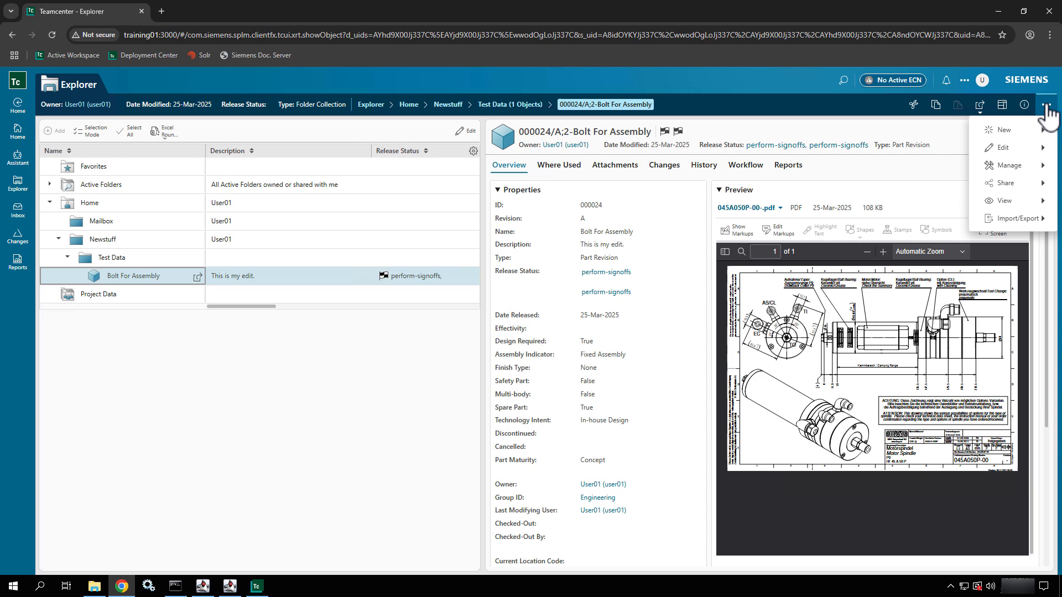
click(1001, 133)
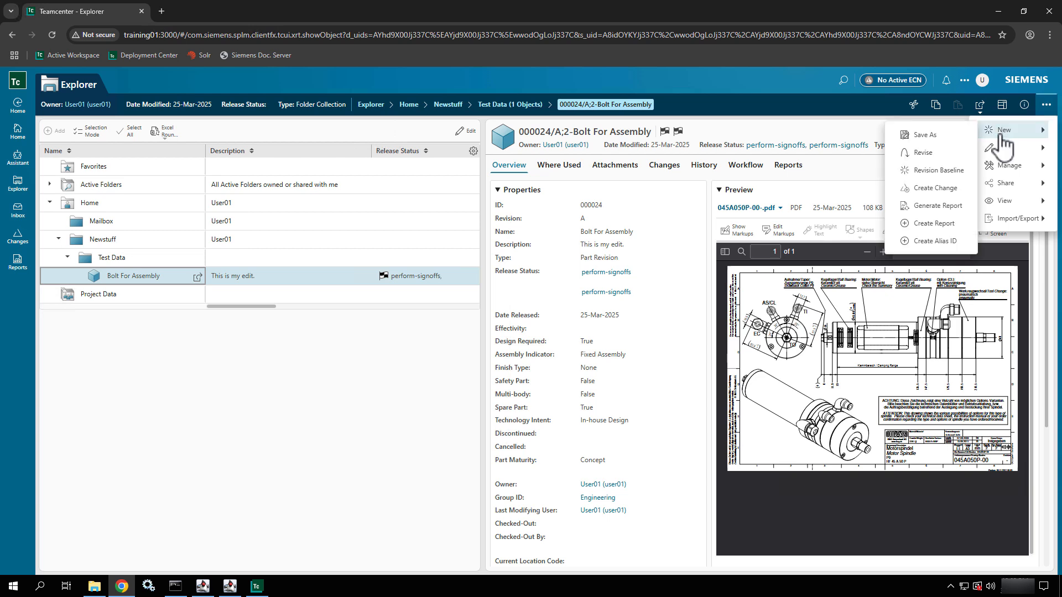
click(922, 153)
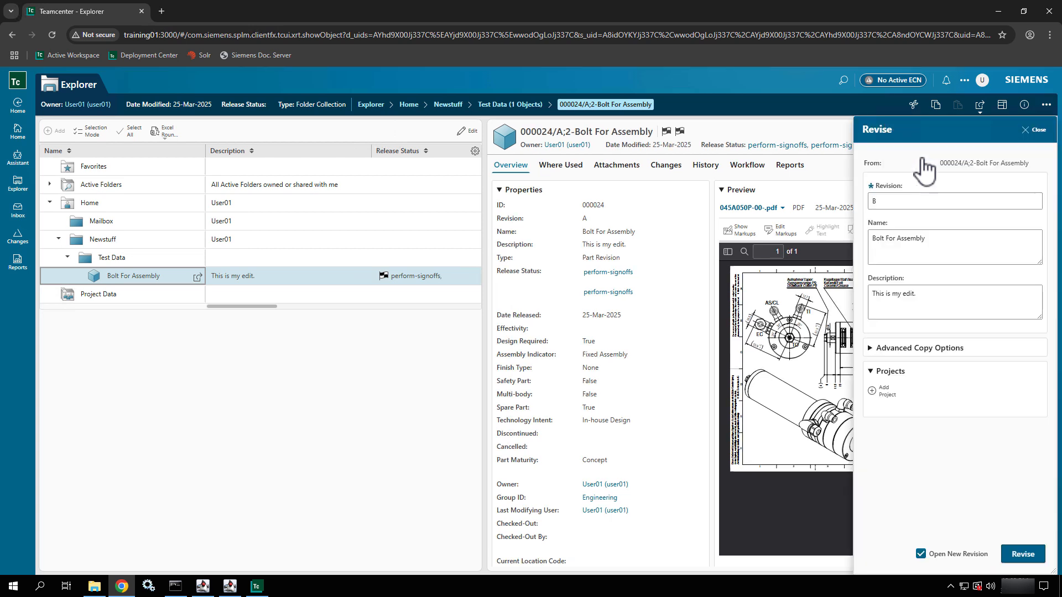
click(903, 201)
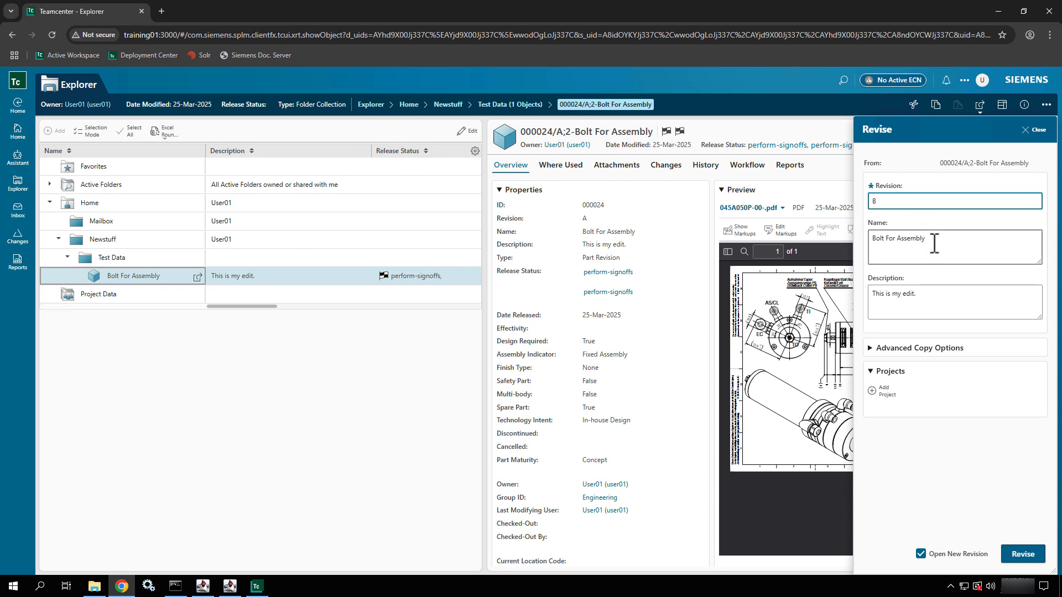
drag(929, 243, 867, 252)
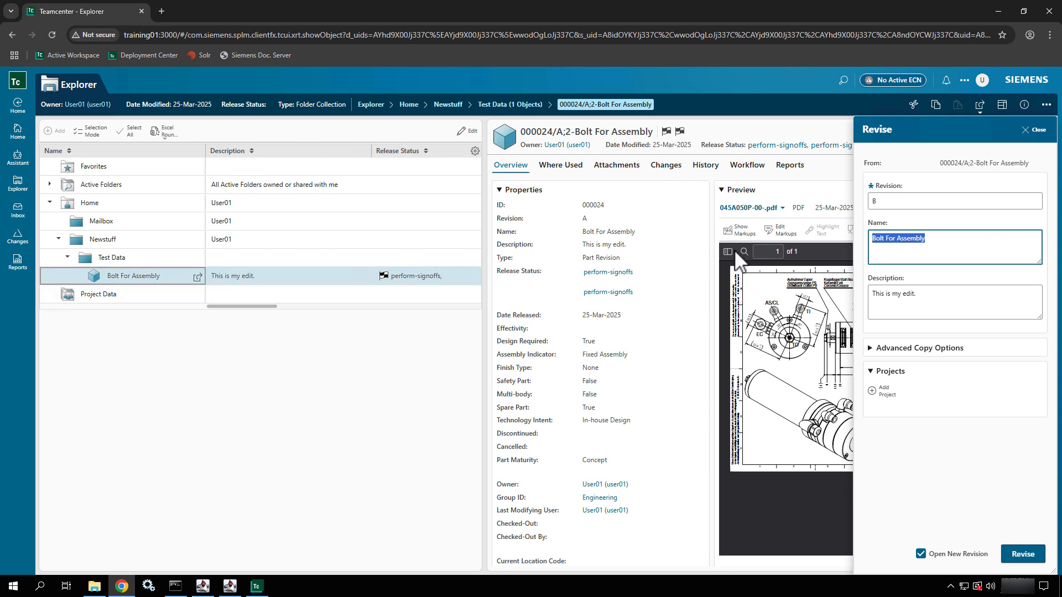
click(949, 238)
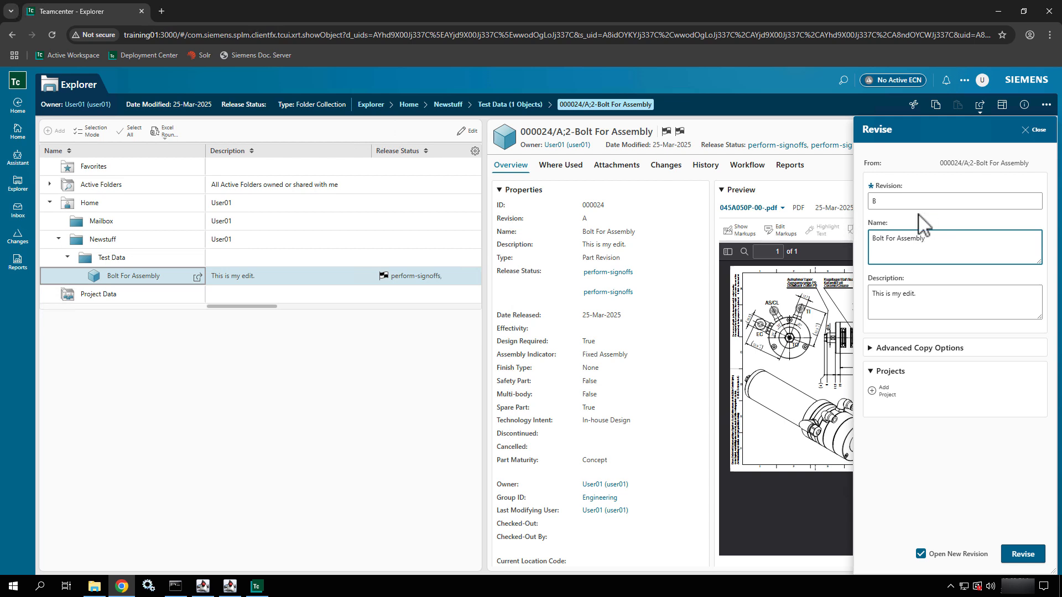
click(931, 200)
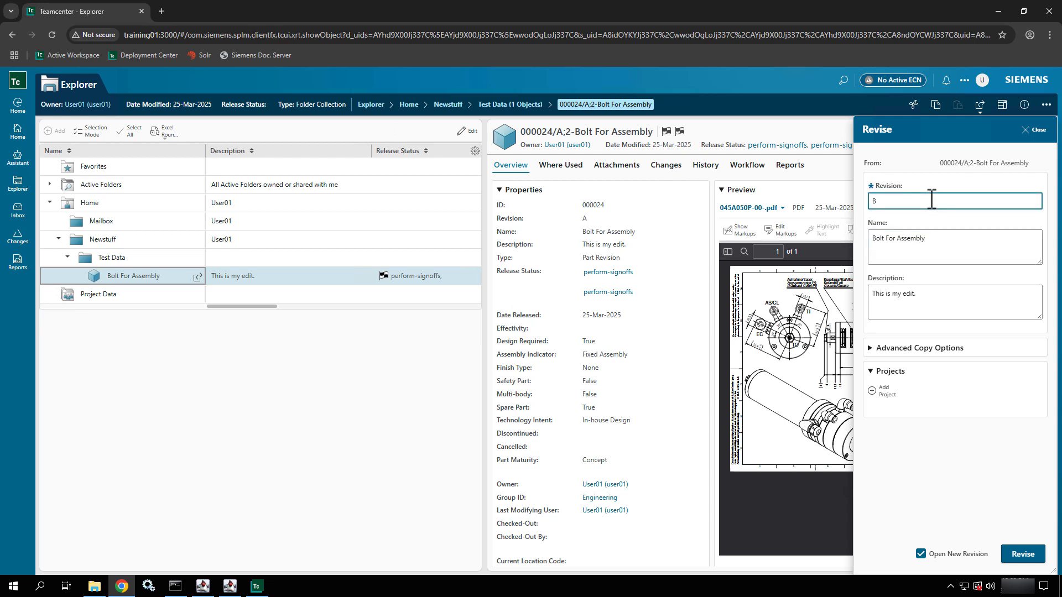
click(931, 242)
click(939, 301)
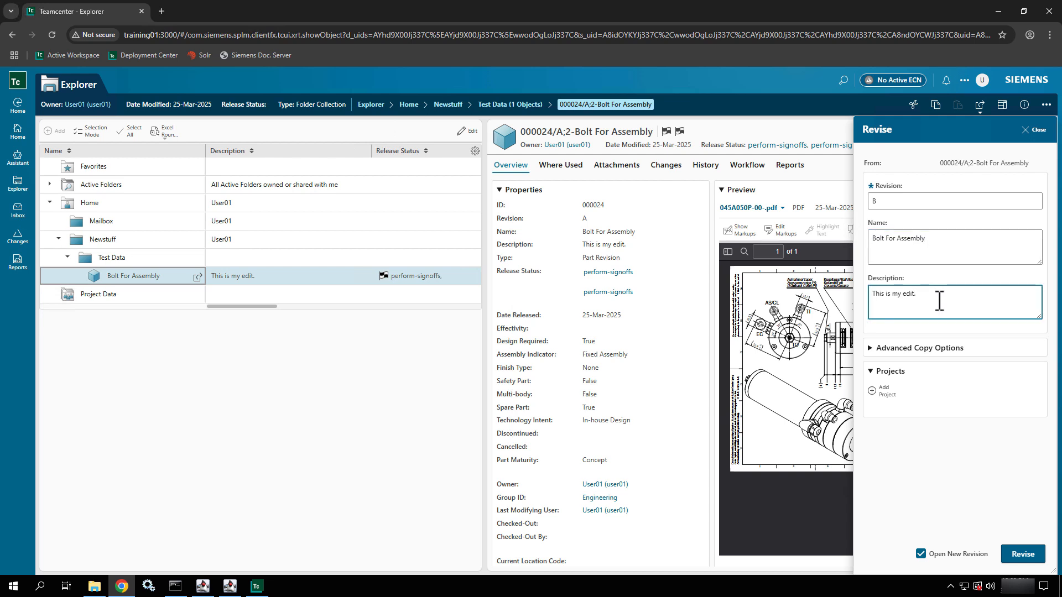
text(New)
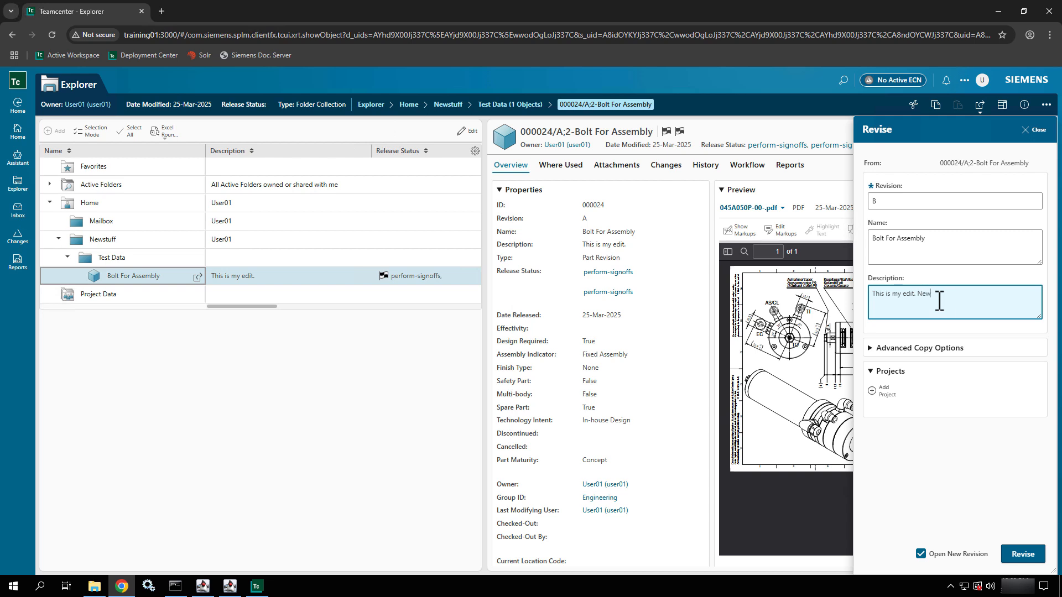
text( Revision.)
Review the copy actions for the related objects in the advanced copy options and create the new revision with them
click(873, 353)
scroll(949, 339, down, 1)
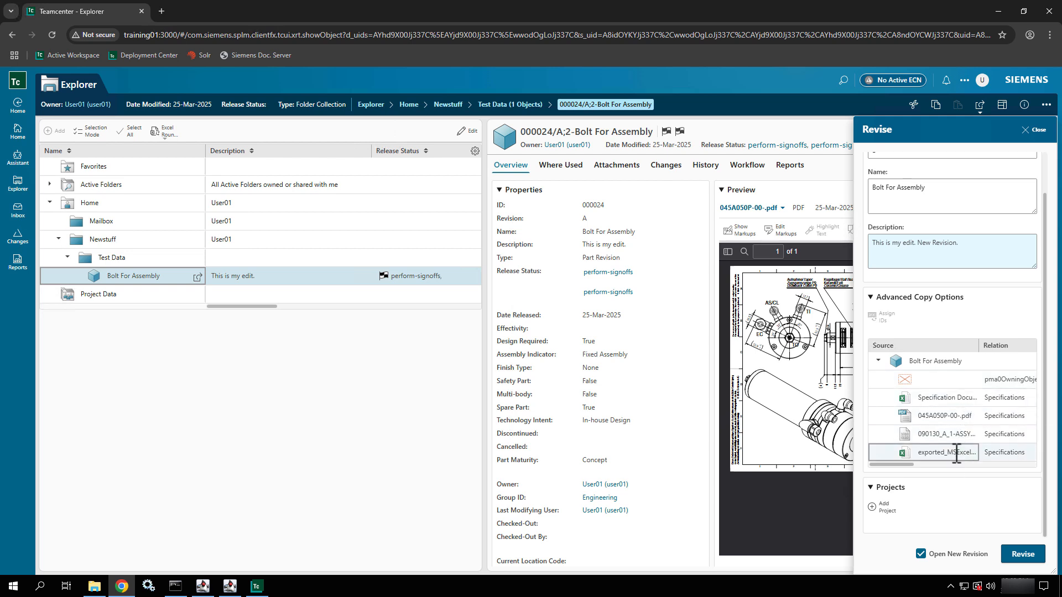
scroll(956, 454, up, 1)
scroll(955, 454, right, 3)
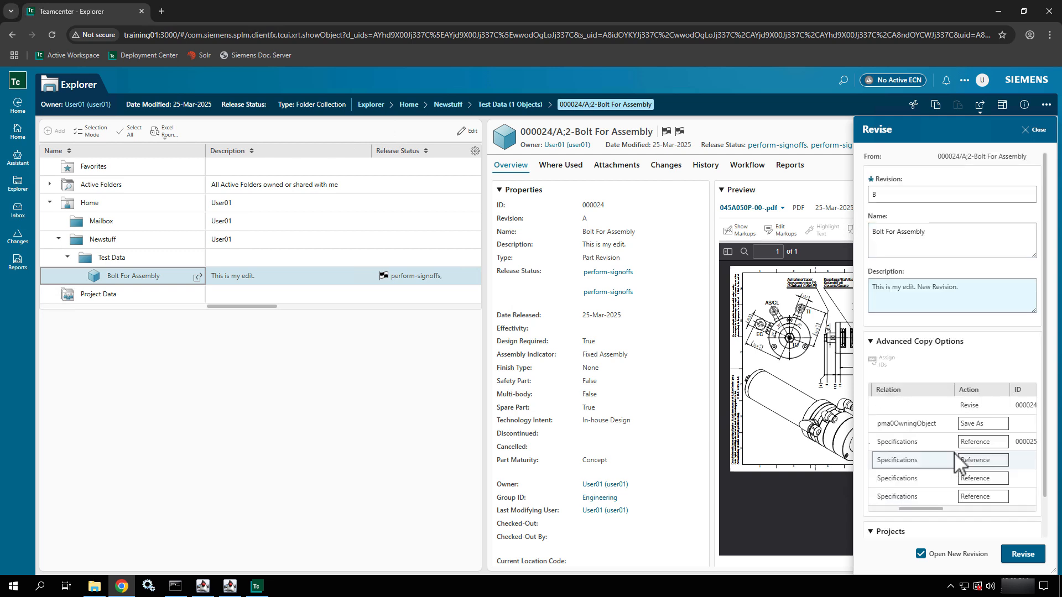
scroll(958, 463, left, 2)
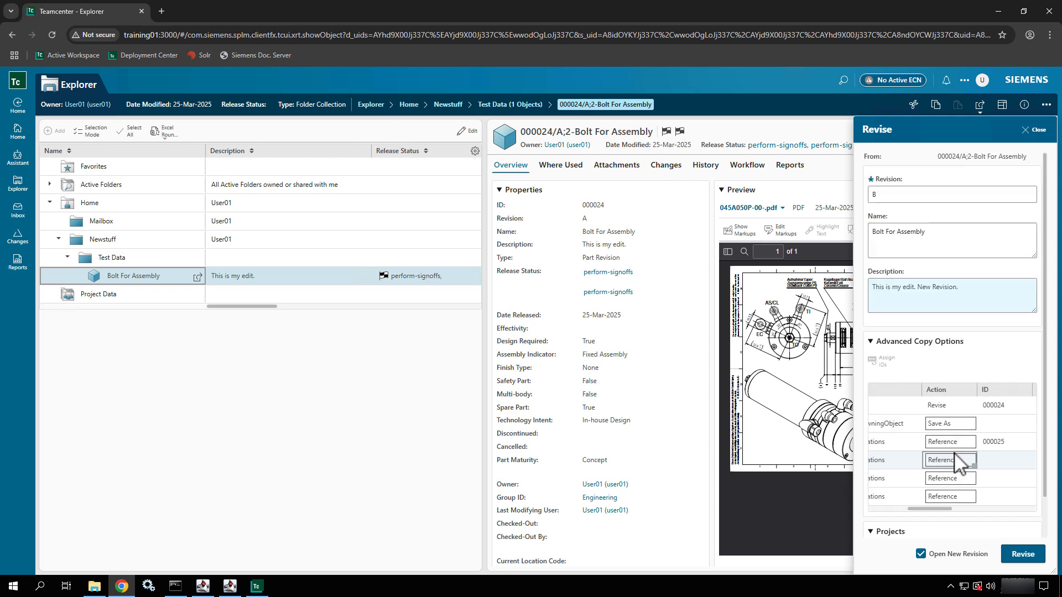
scroll(955, 463, down, 1)
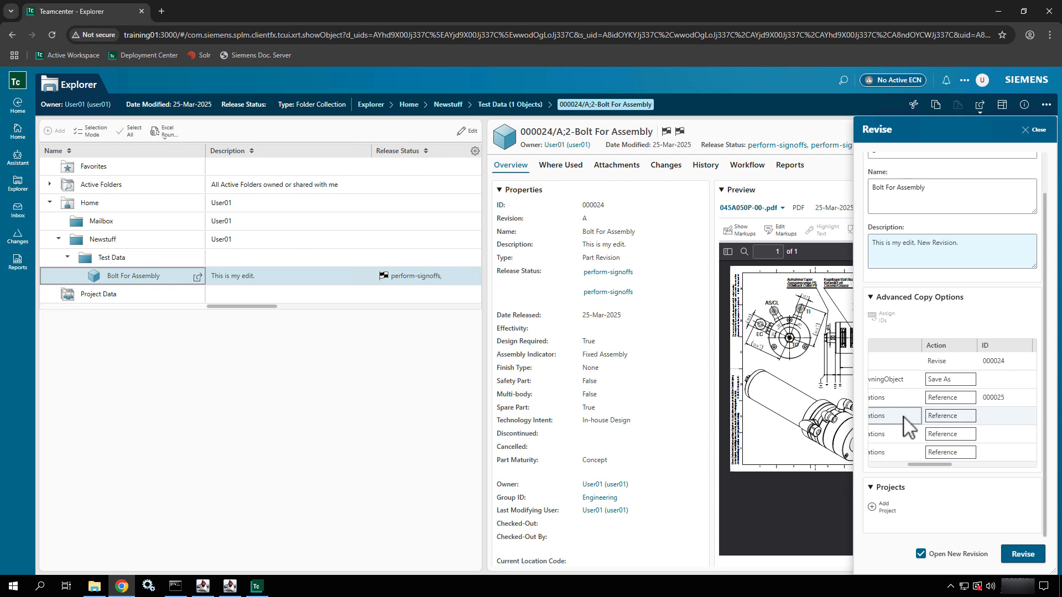
scroll(907, 426, left, 2)
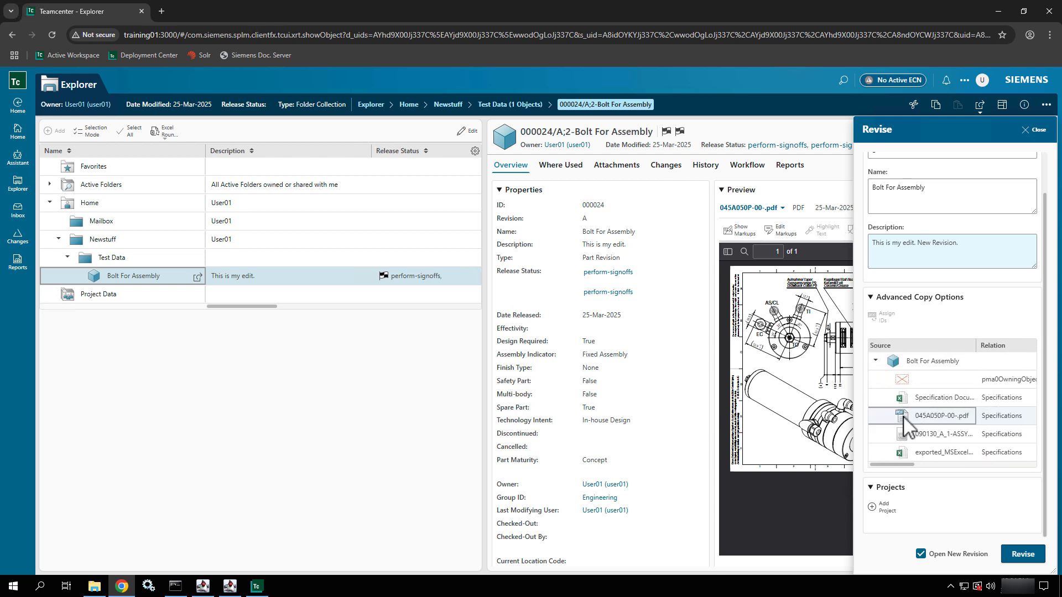
scroll(905, 419, right, 1)
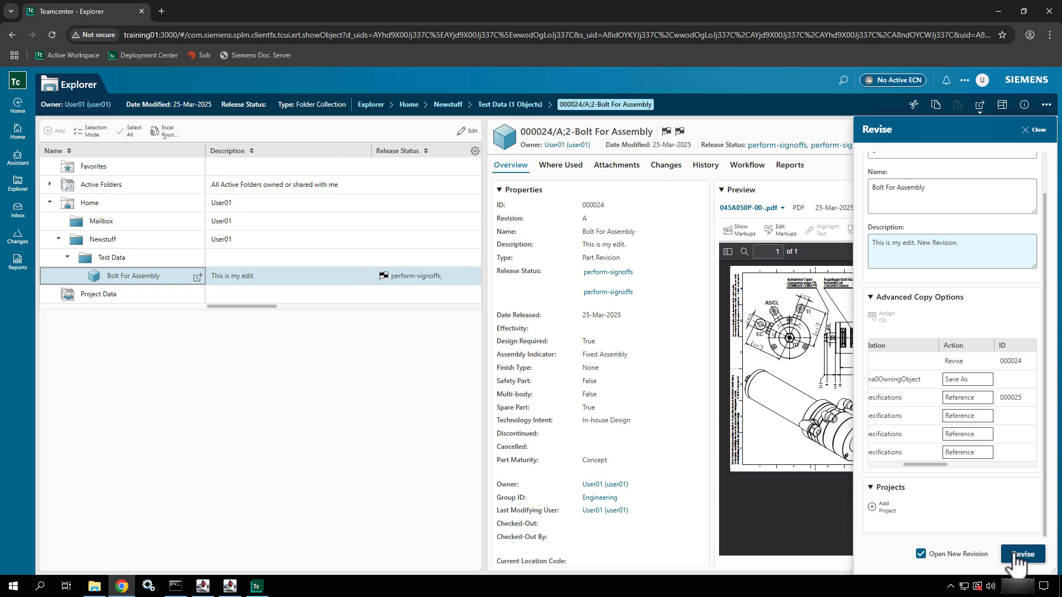
click(1017, 555)
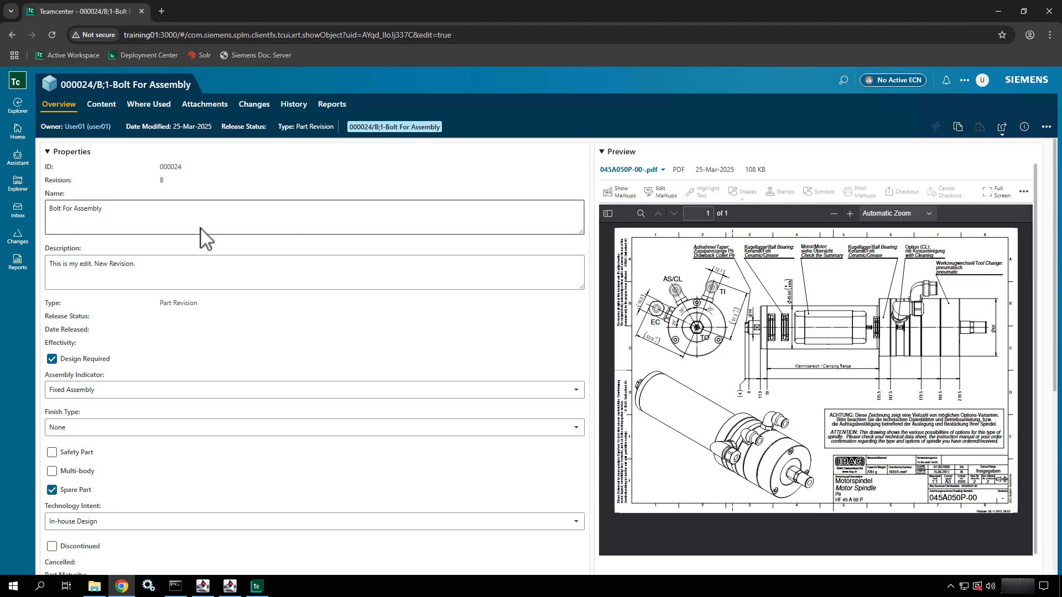
Examine the new revision's content and its attached files and documents
click(204, 209)
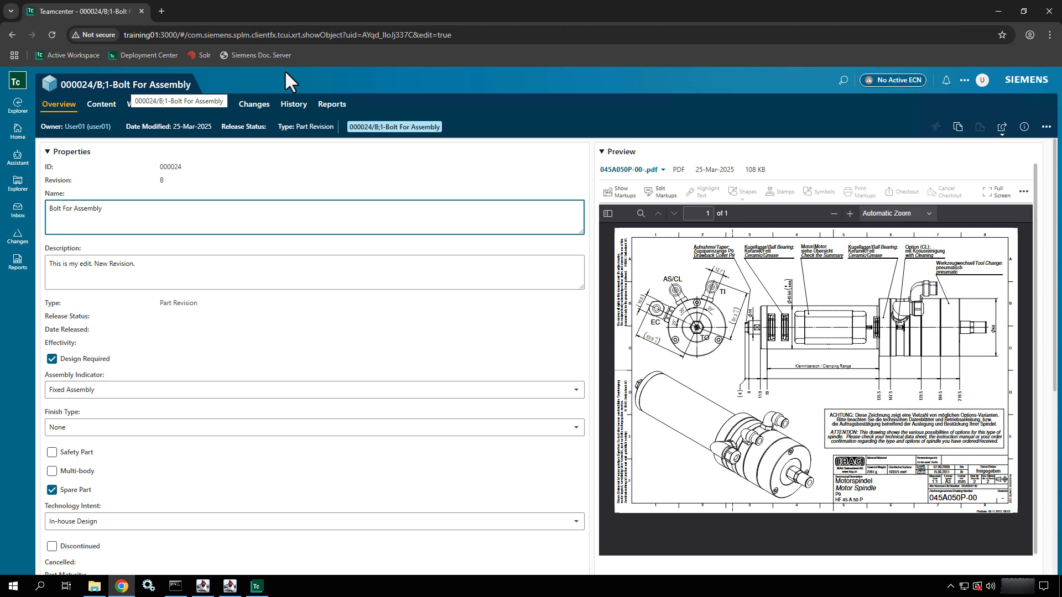
click(103, 105)
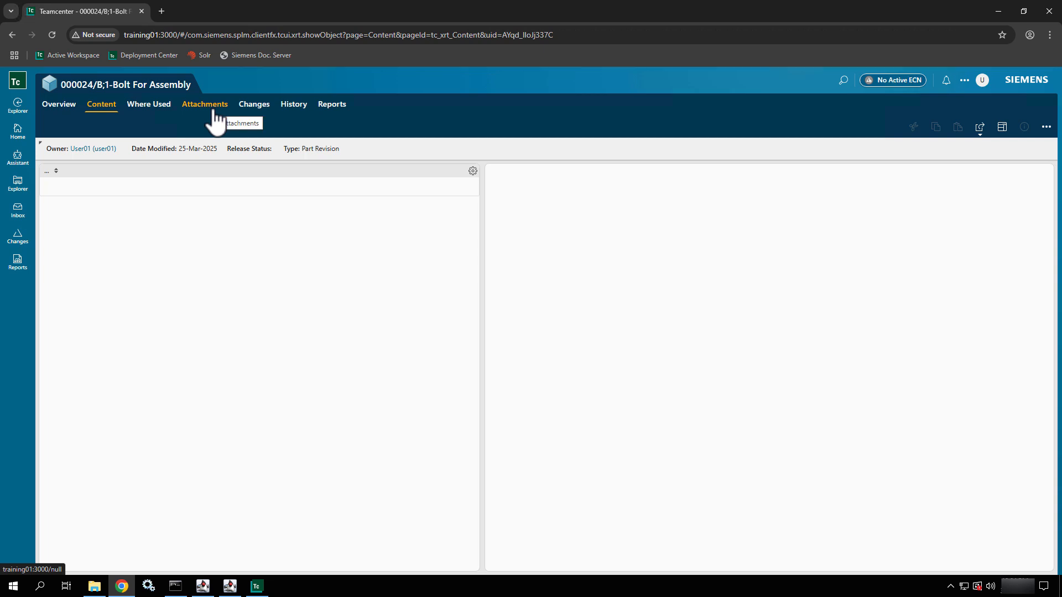
click(213, 110)
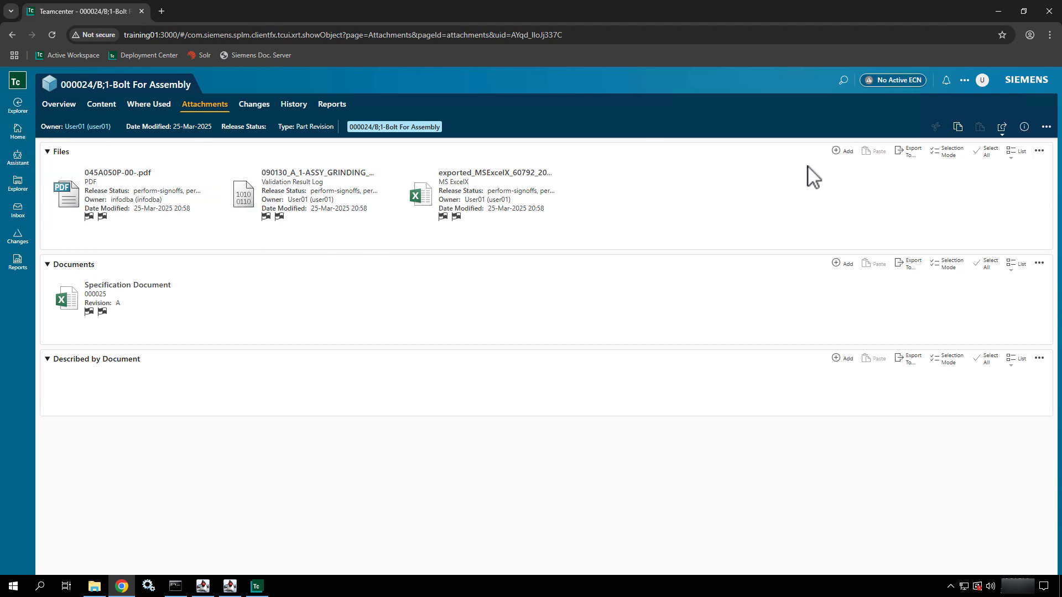
click(1047, 131)
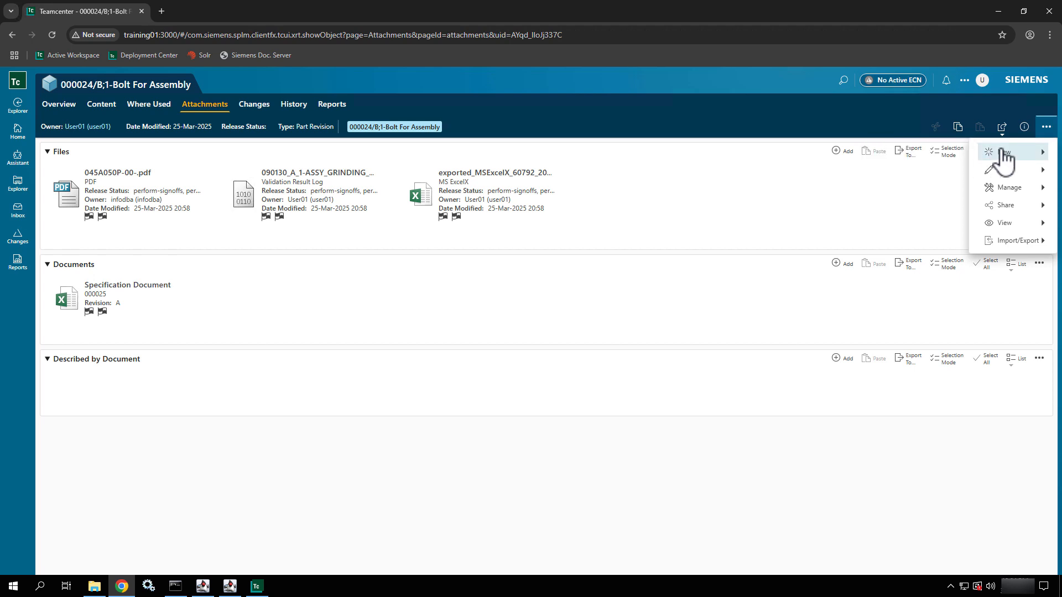
click(1004, 158)
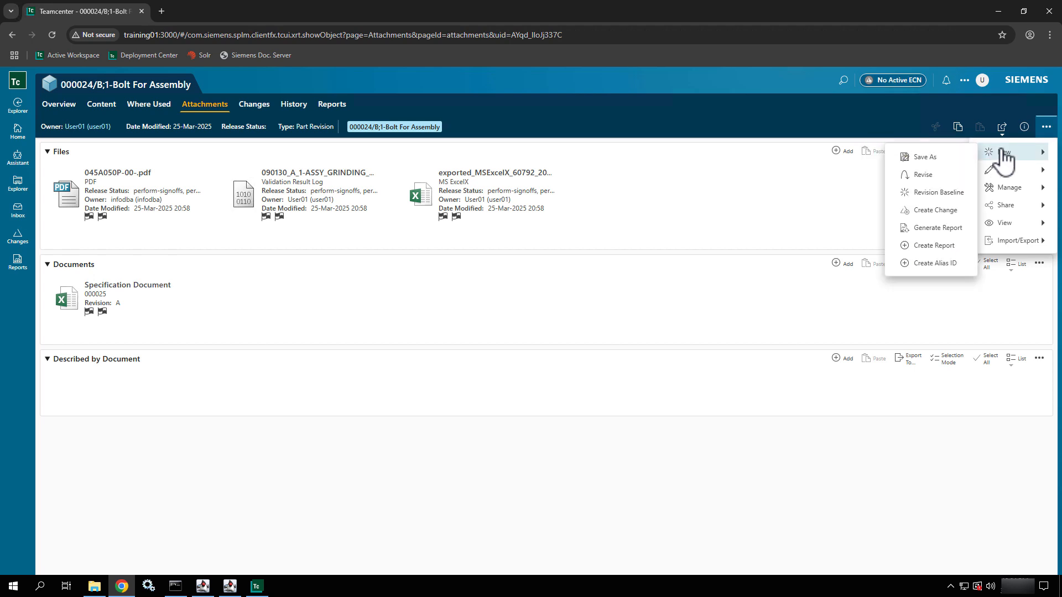
click(666, 157)
click(667, 157)
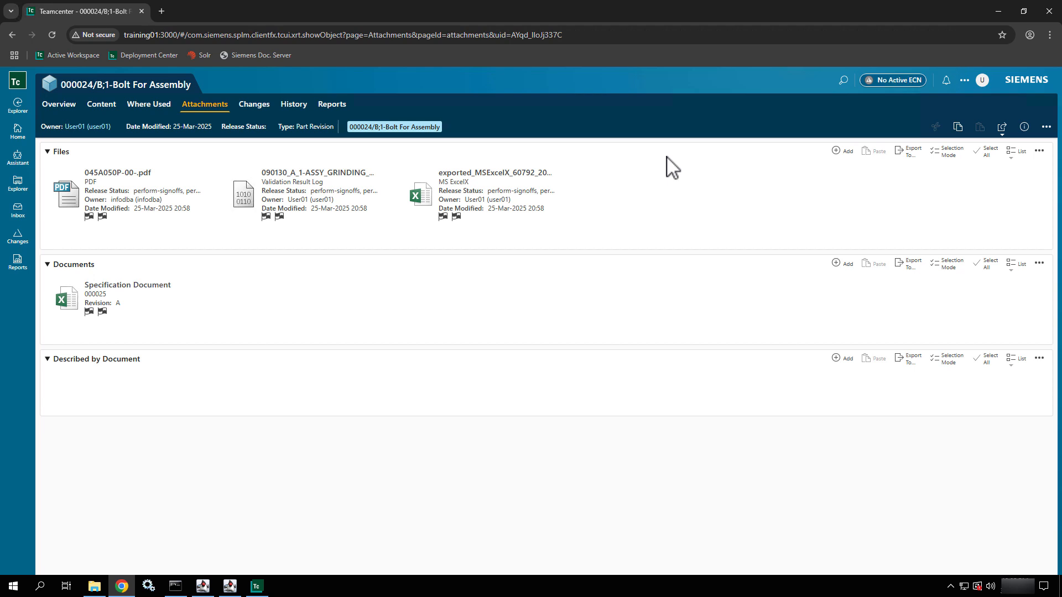
Try to attach the exported_MSExcelX_57428 spreadsheet dated 3/24/2025 from the Downloads folder in File Explorer to the new revision
click(94, 587)
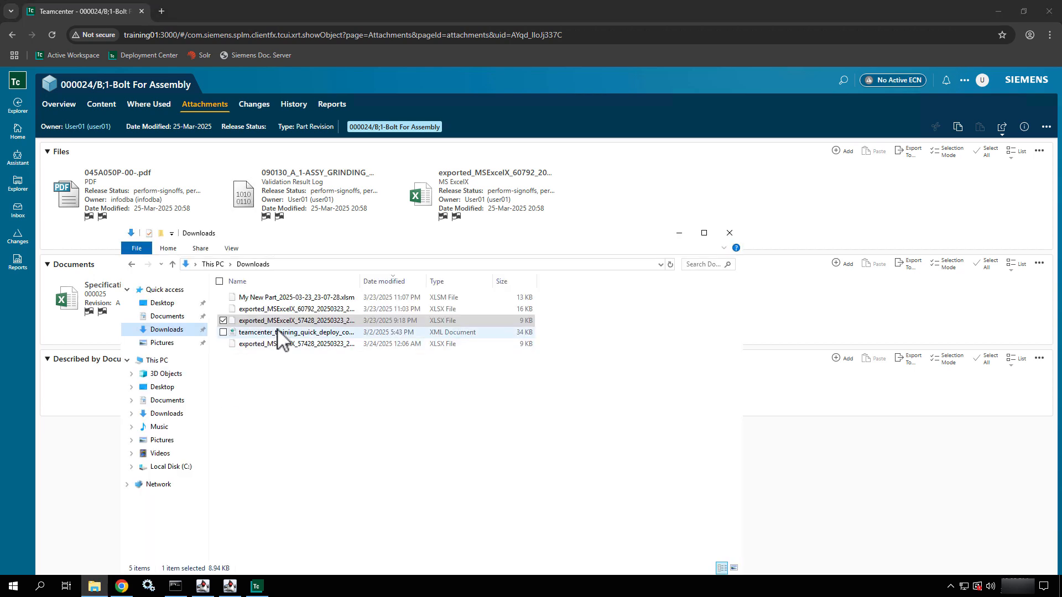
click(282, 344)
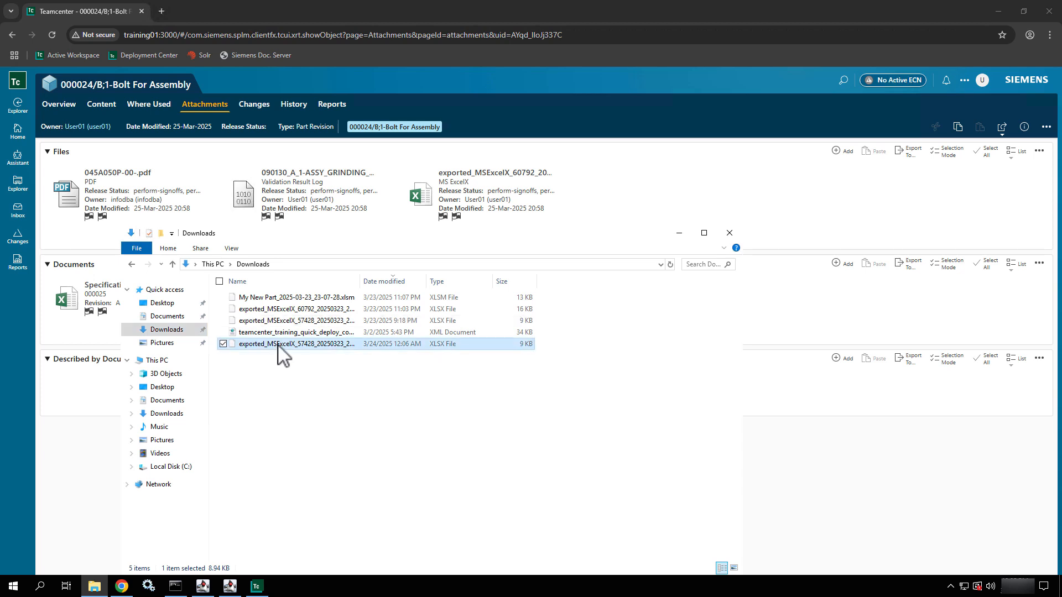
drag(278, 345, 576, 314)
Show the attached files as a table and add the exported_MSExcelX_57428 spreadsheet dated 3/24/2025 from the Downloads folder in File Explorer
click(1010, 155)
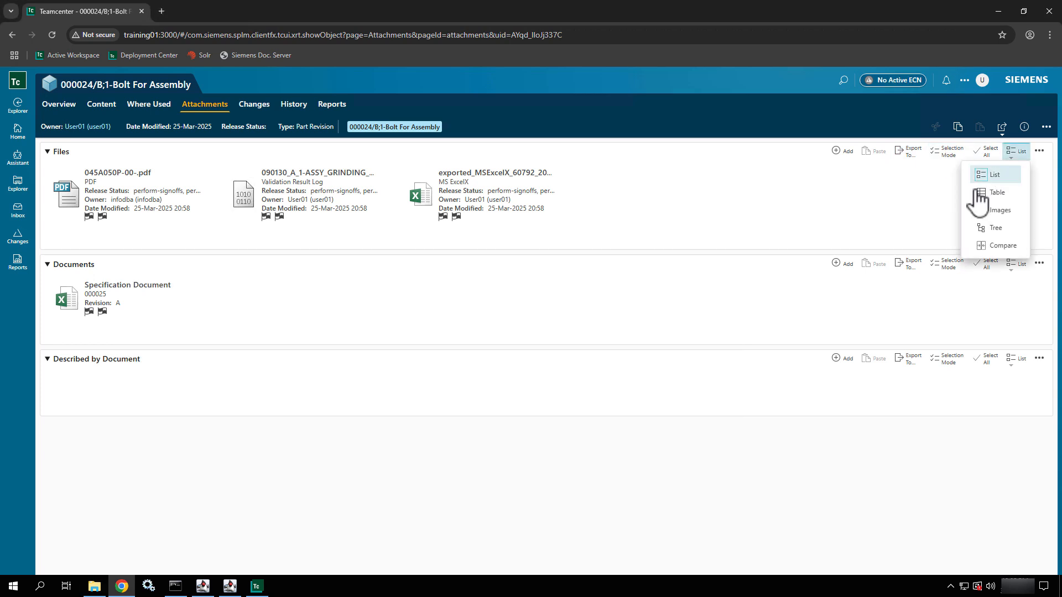
click(979, 193)
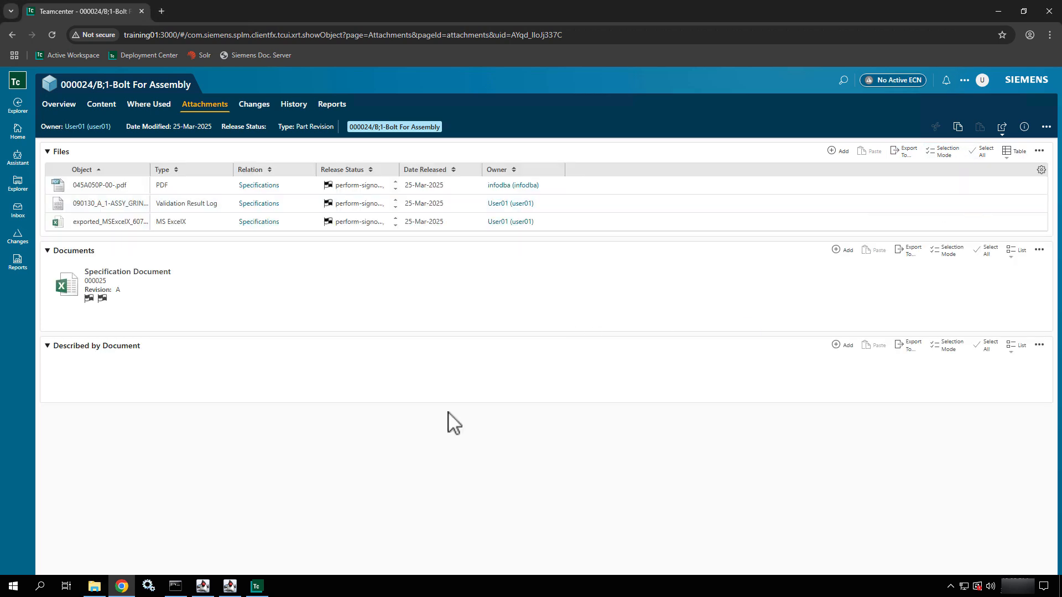
click(94, 586)
drag(333, 348, 713, 169)
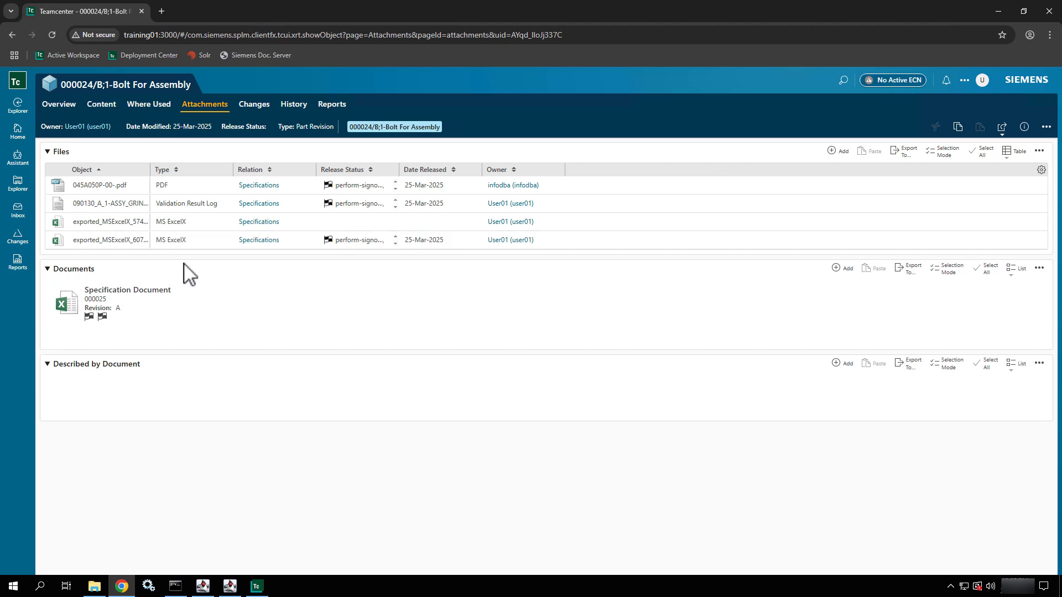
Check out the newly attached exported_MSExcelX_57428 spreadsheet, the one without a release status
click(352, 224)
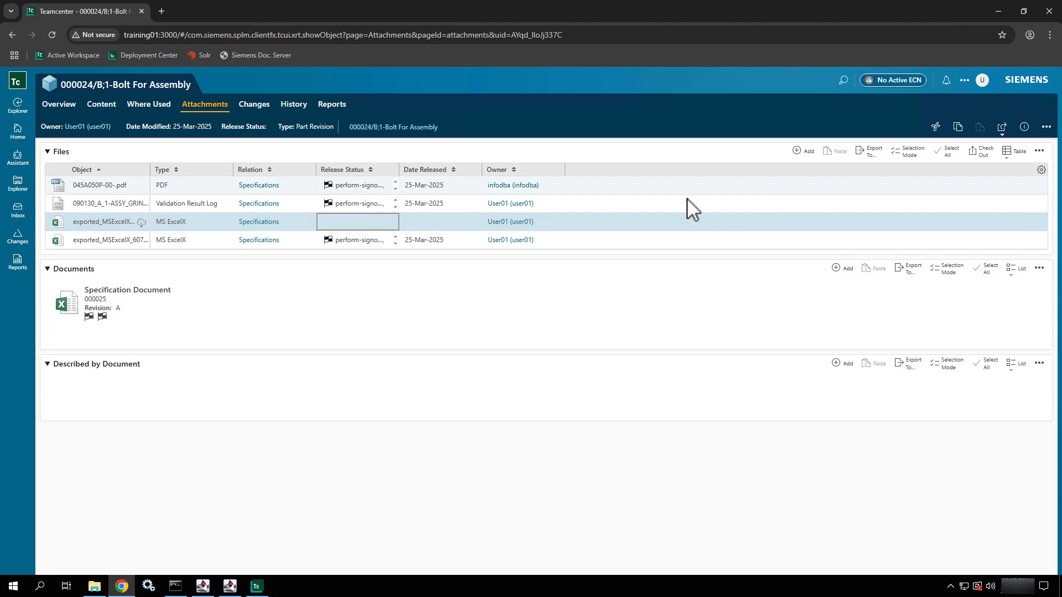
click(1046, 127)
mouse_move(990, 191)
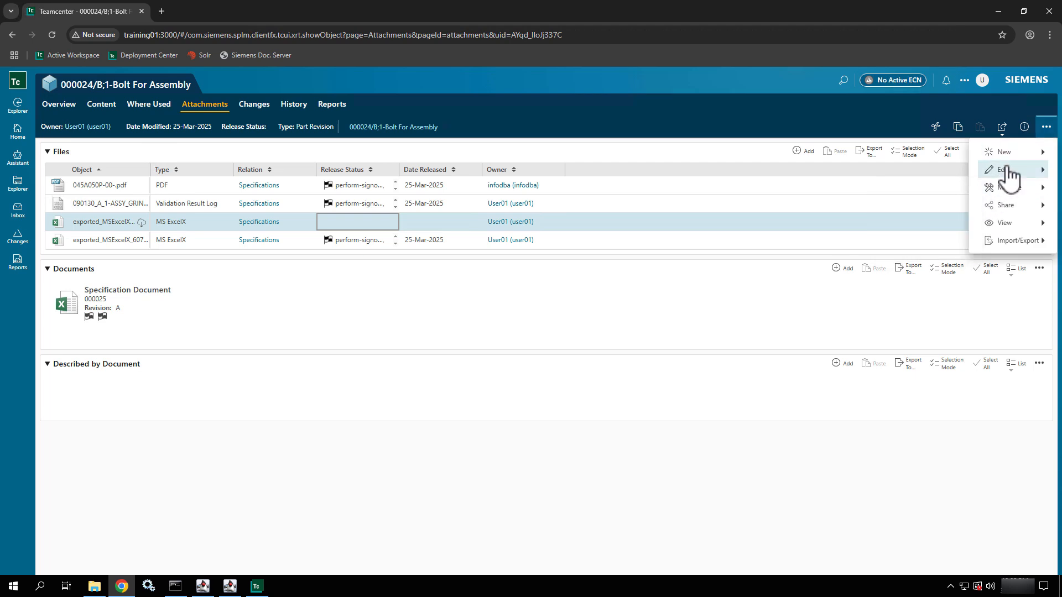
mouse_move(1007, 170)
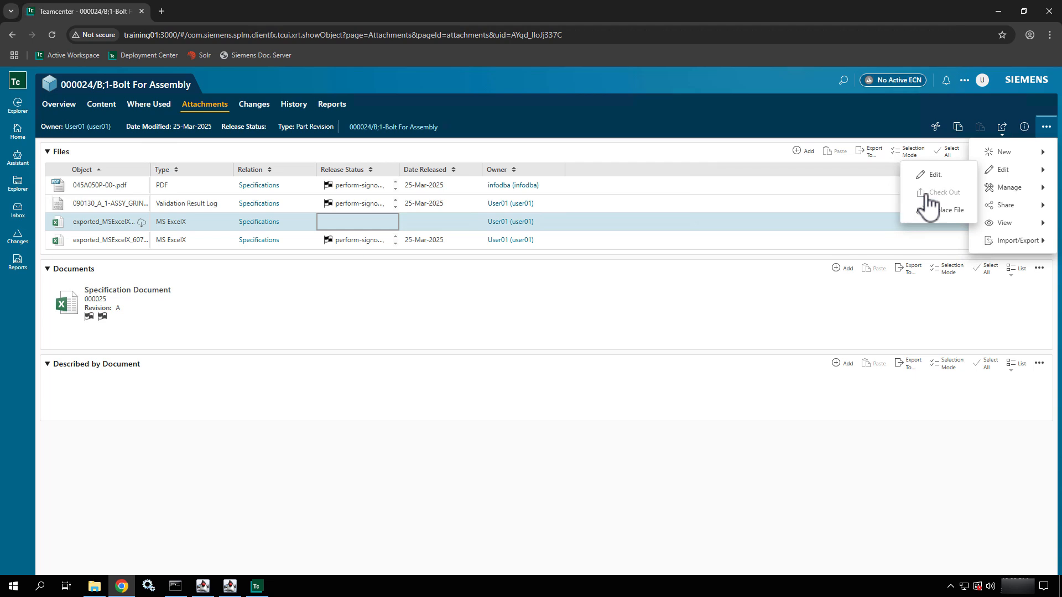
click(928, 194)
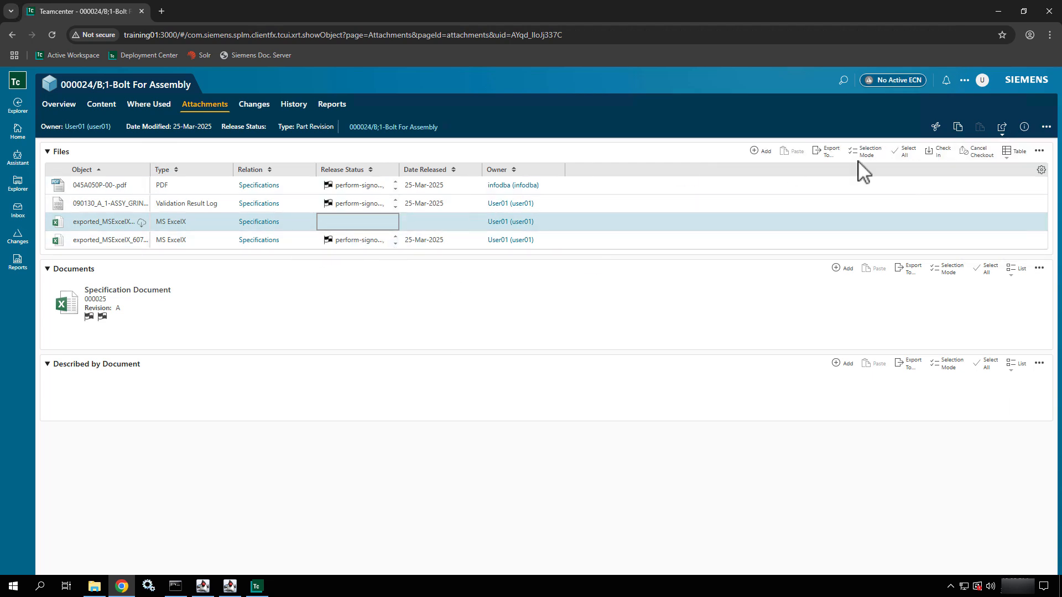
Add the Checked-Out column to the attached files table's displayed columns
click(1042, 170)
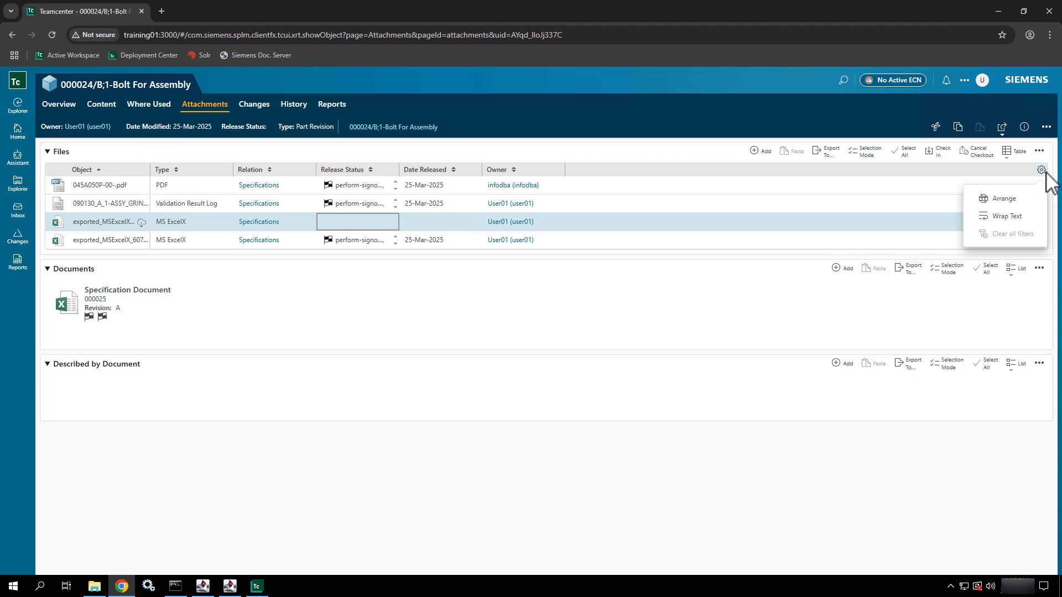
click(1004, 200)
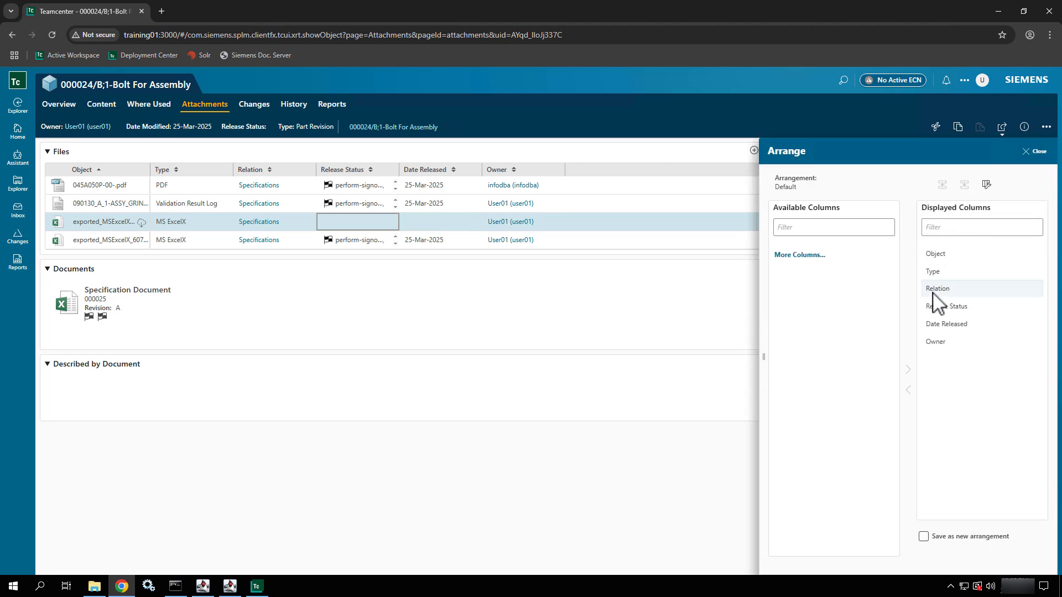
click(811, 255)
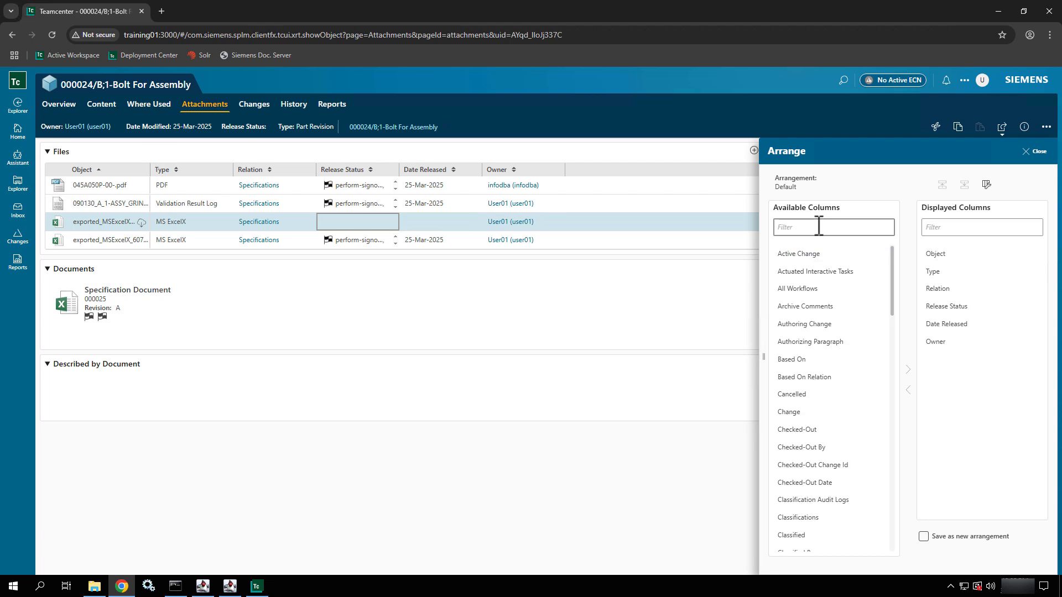
click(818, 226)
text(Checked)
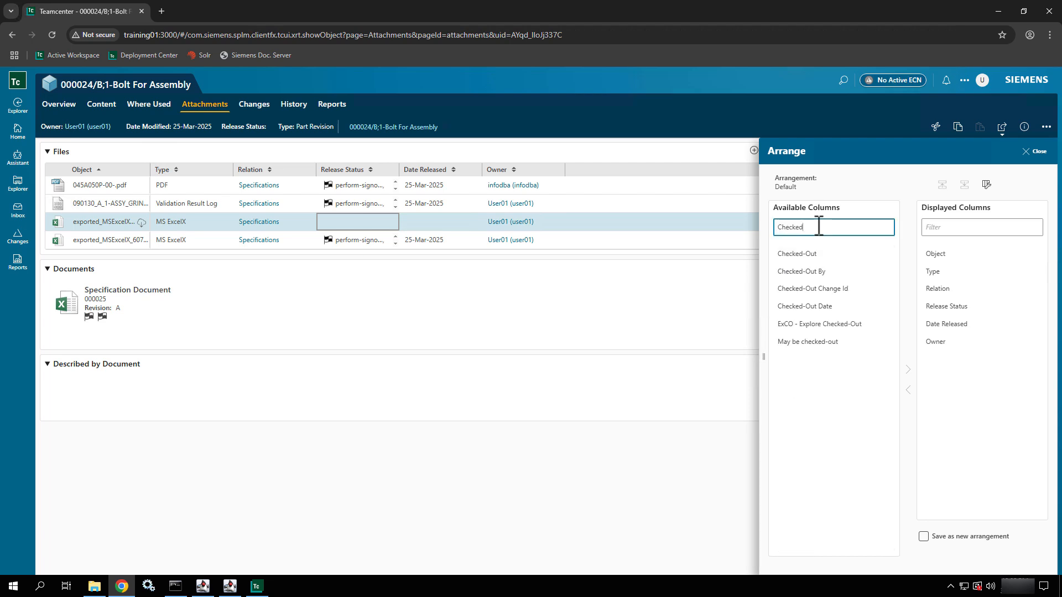
click(799, 254)
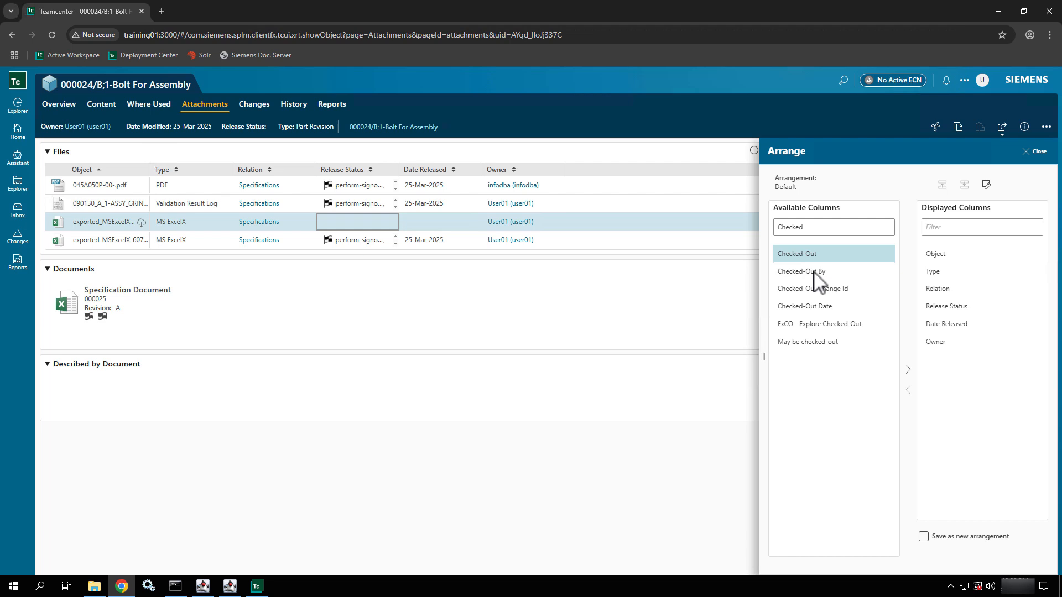
click(907, 369)
click(932, 546)
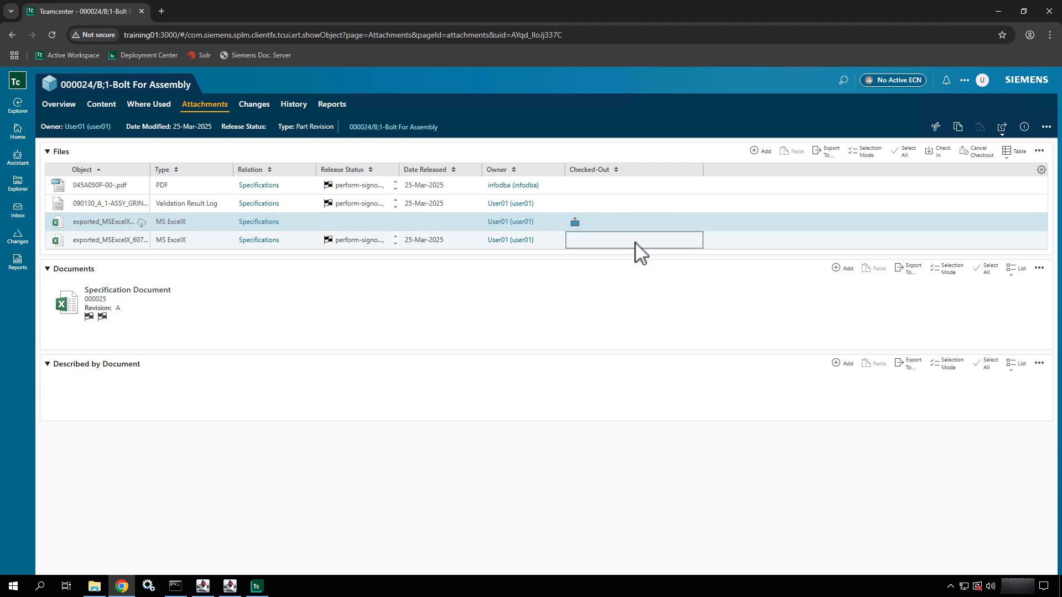
click(1046, 129)
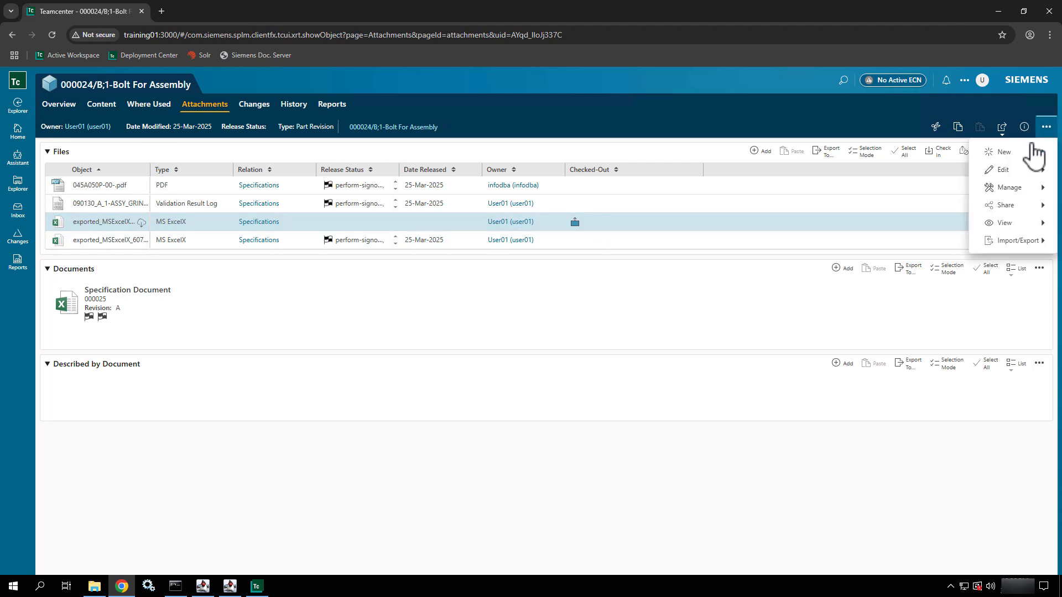
click(1004, 172)
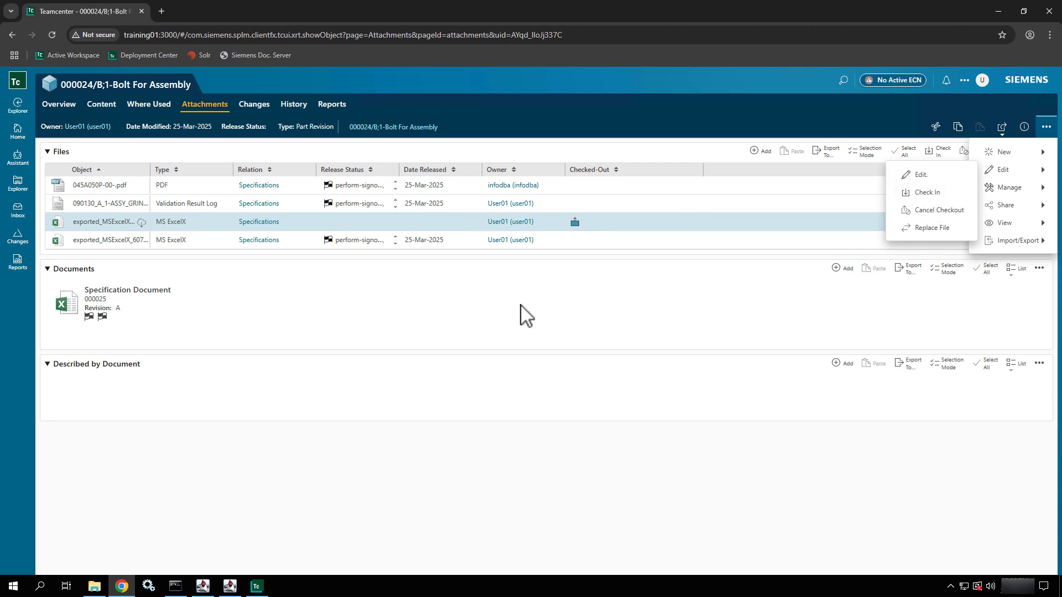
click(337, 308)
Clear the spreadsheet selection and start a workflow submission for revision B of Bolt For Assembly, choosing ABC Workflow from all templates
click(343, 224)
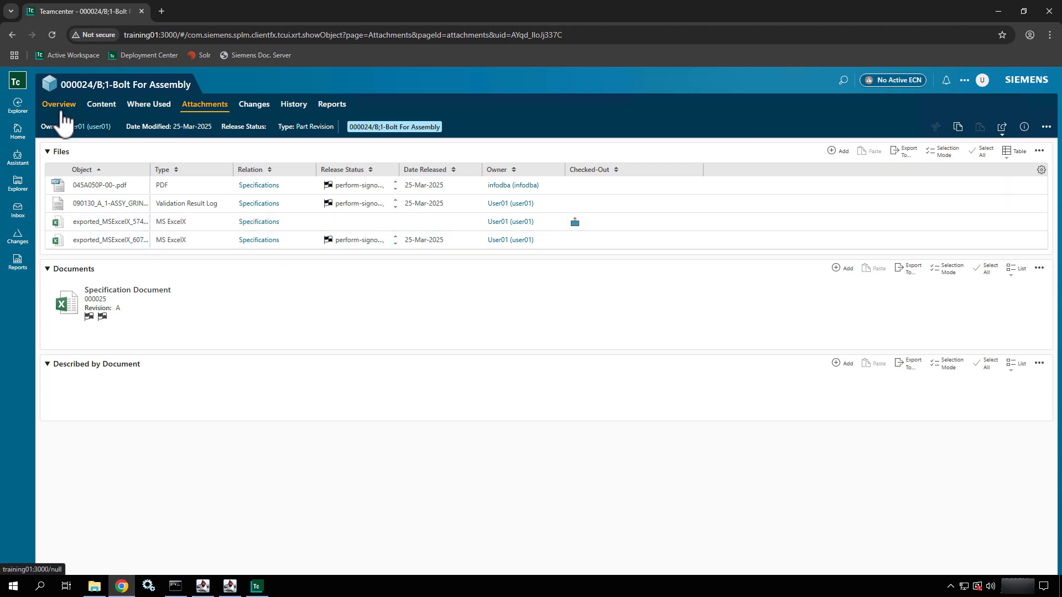
click(1047, 129)
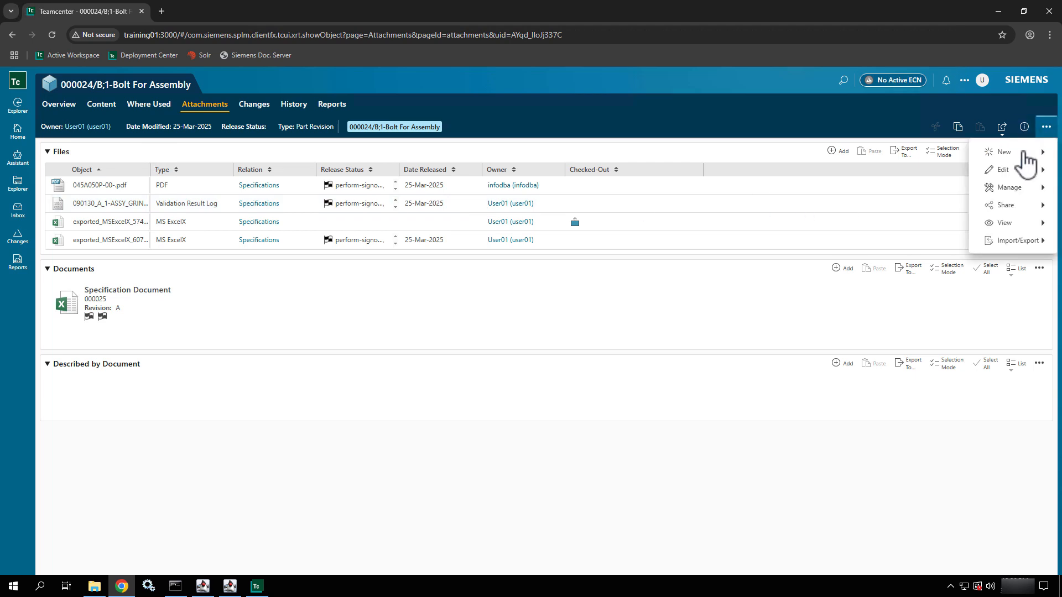
click(1009, 188)
click(934, 194)
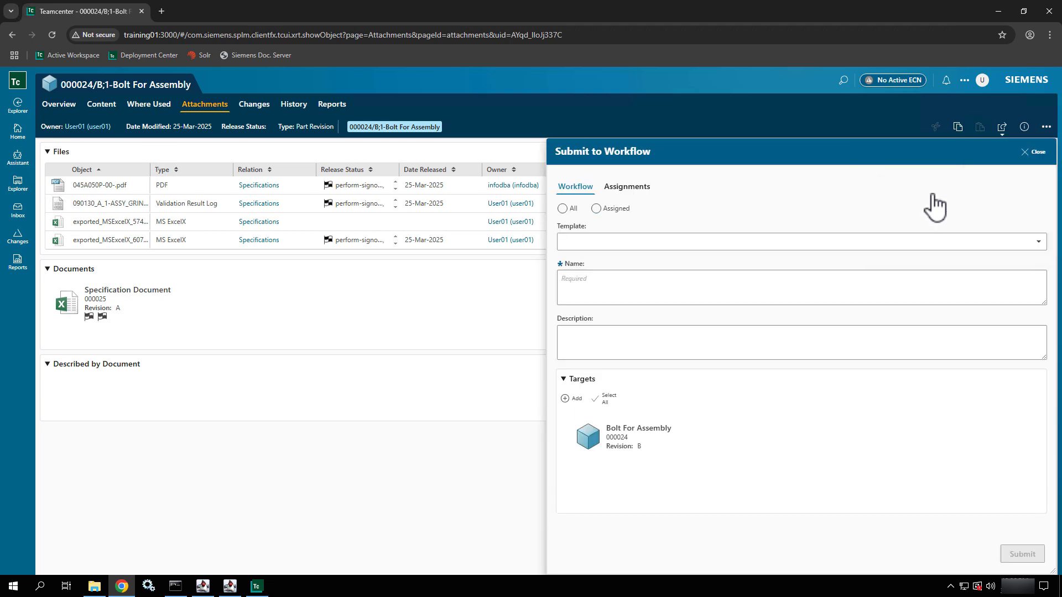
click(563, 209)
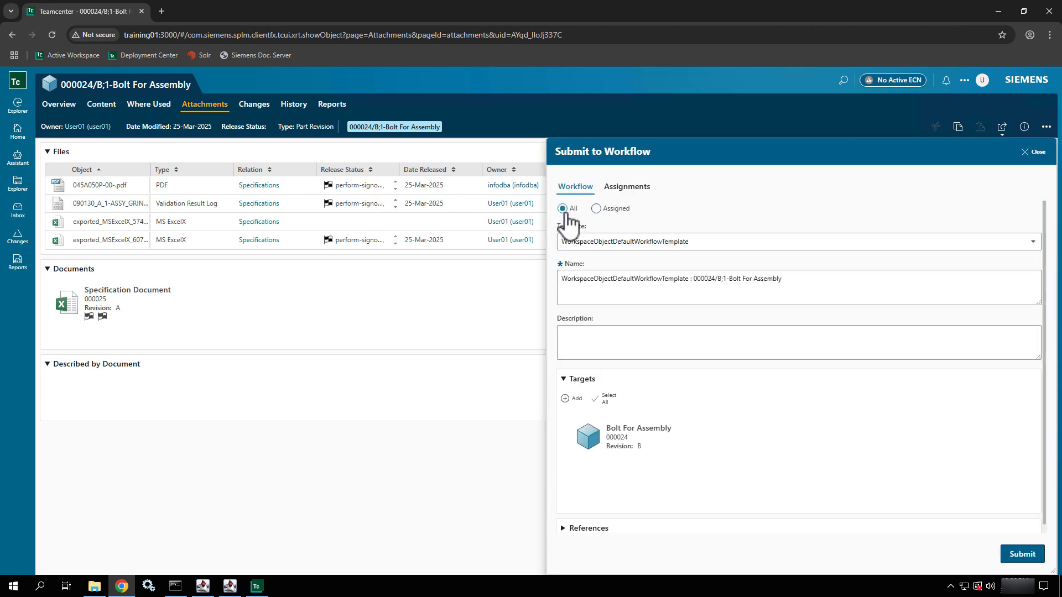
click(584, 243)
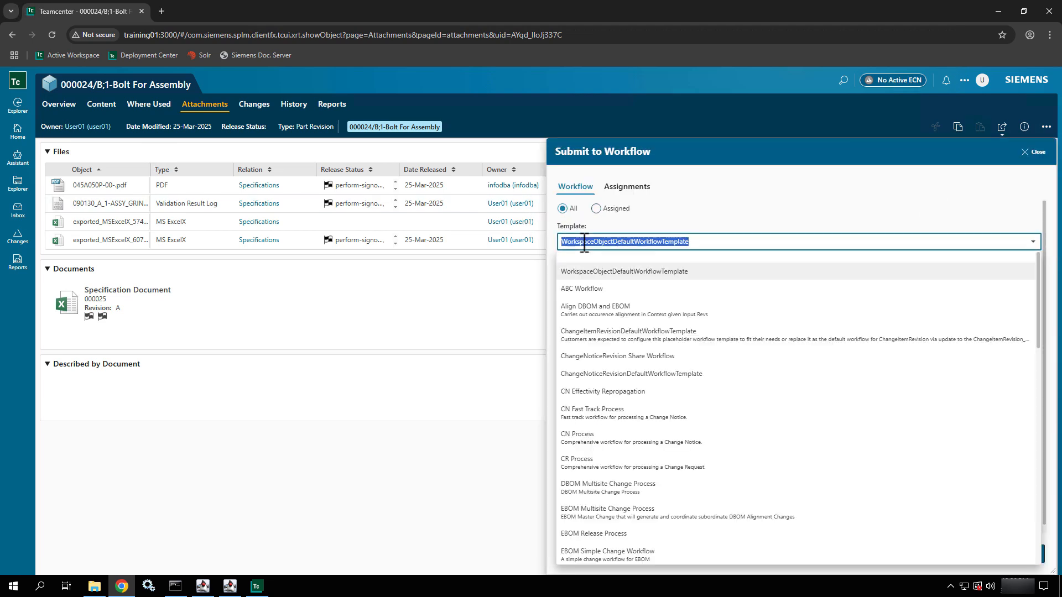
text(AbC Workflow)
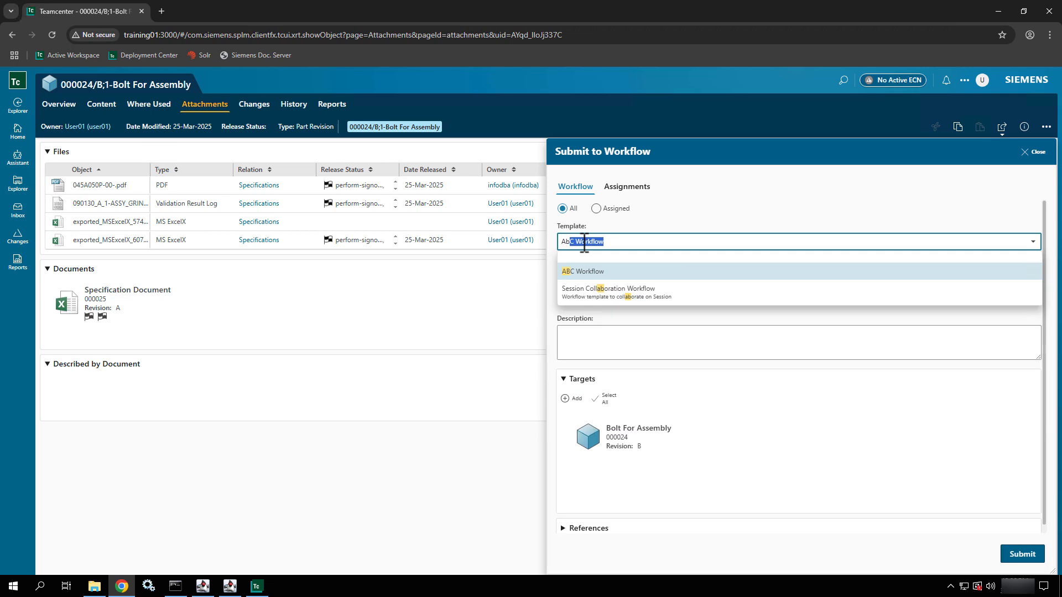
click(590, 273)
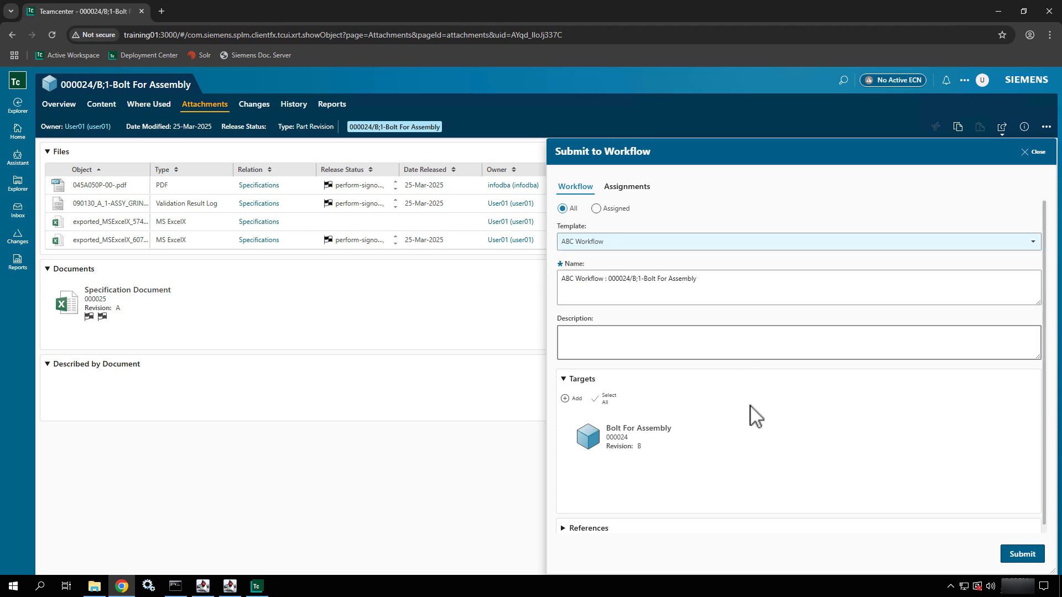
Check the submission's targets and references, and show its task assignments in a wider panel
click(641, 437)
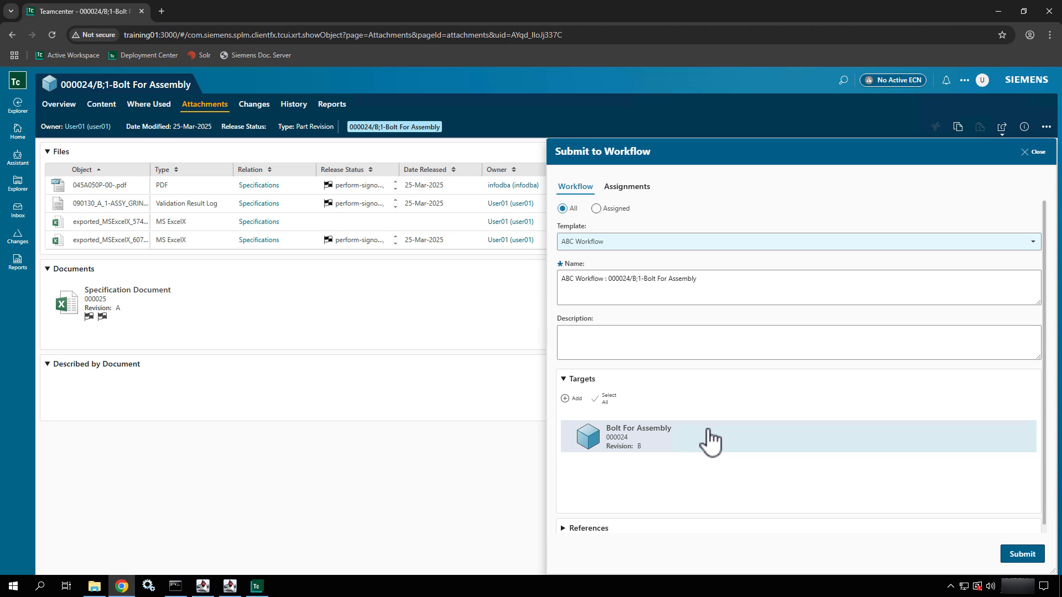
click(567, 529)
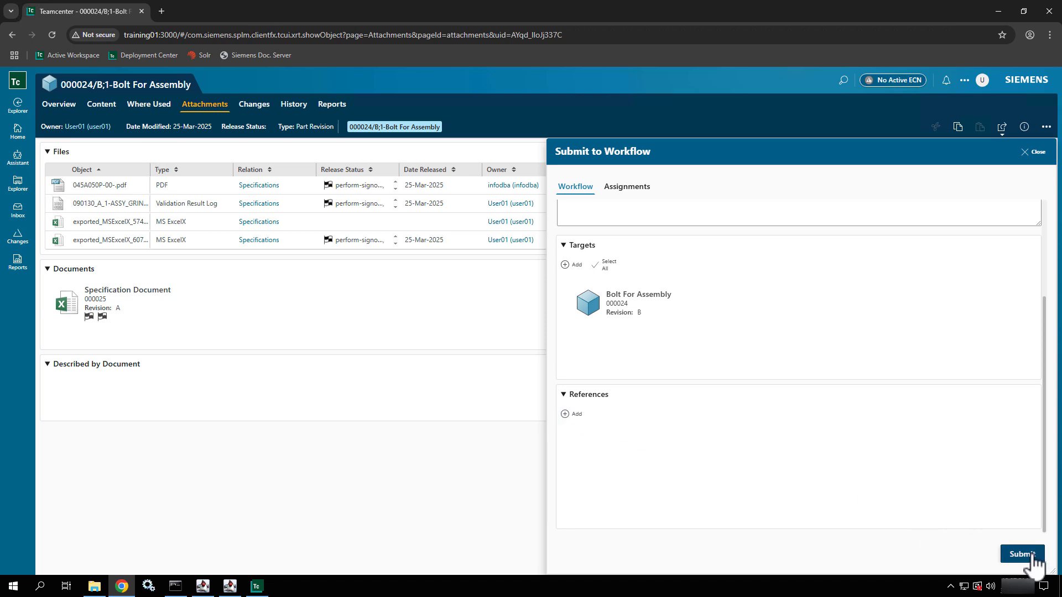
click(624, 188)
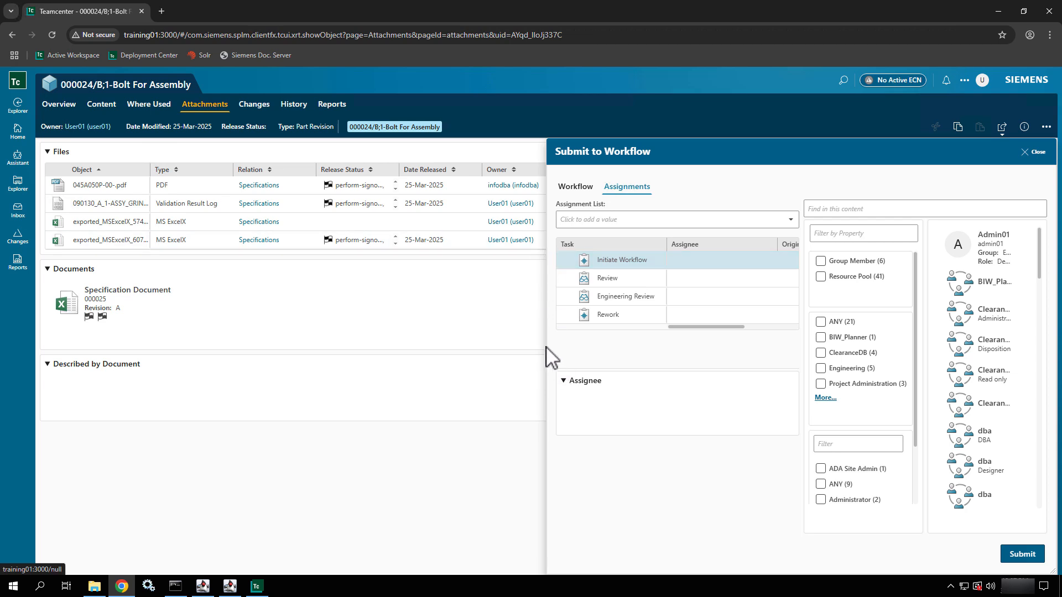
drag(551, 354, 174, 303)
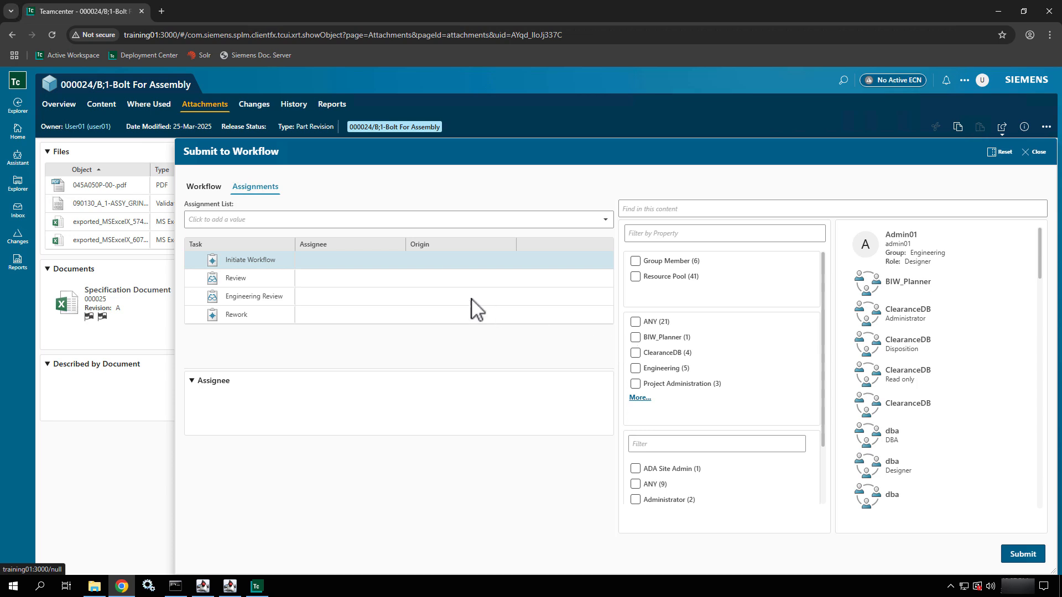
Assign the Engineering resource pool without a specific role as the required reviewer of the Review task
click(310, 262)
click(261, 284)
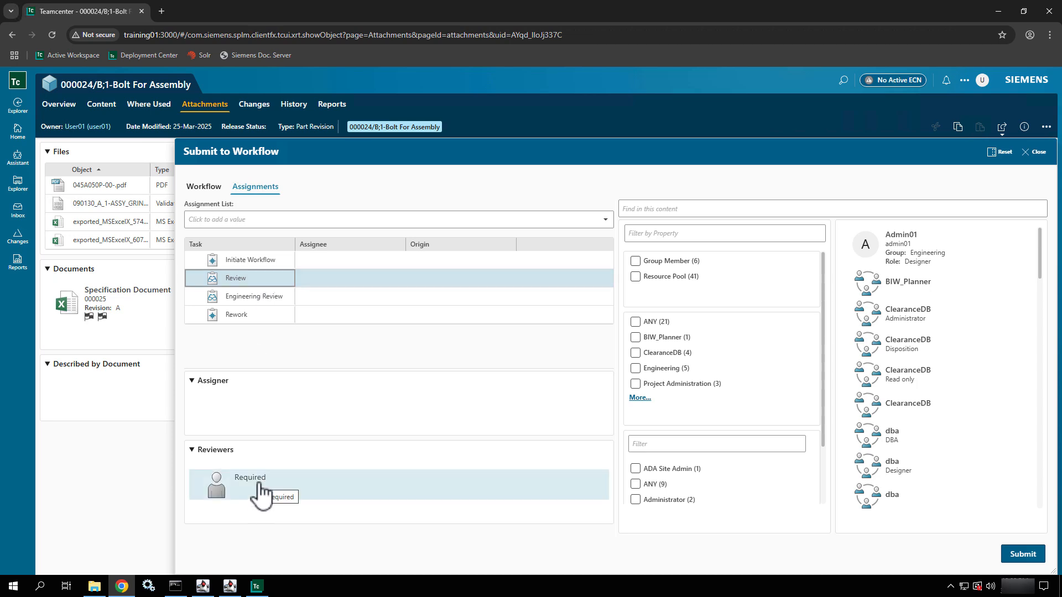
drag(259, 485, 450, 491)
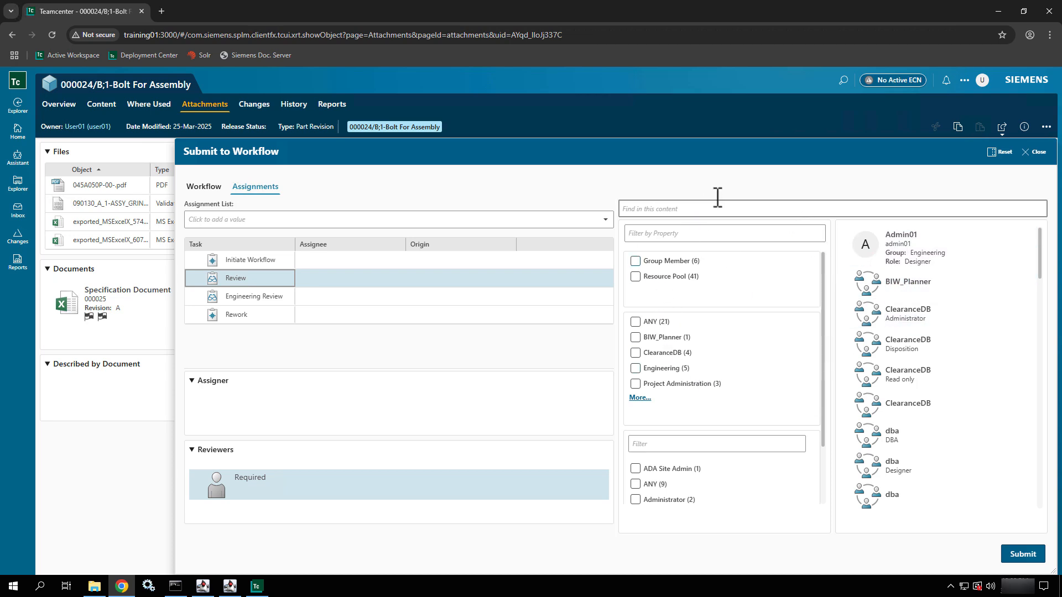
scroll(961, 297, down, 6)
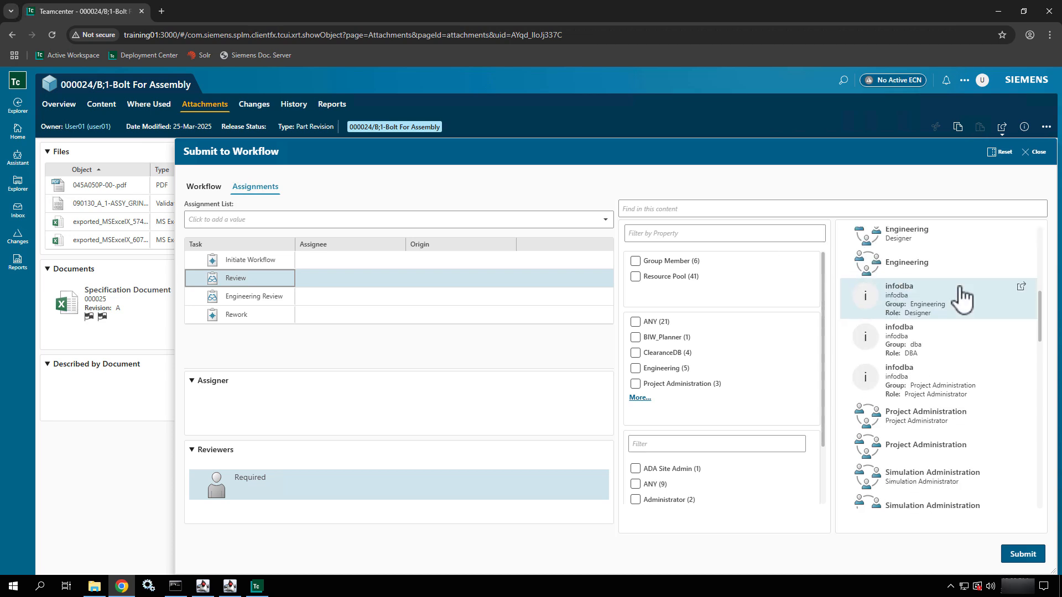
scroll(961, 297, down, 3)
scroll(961, 297, up, 4)
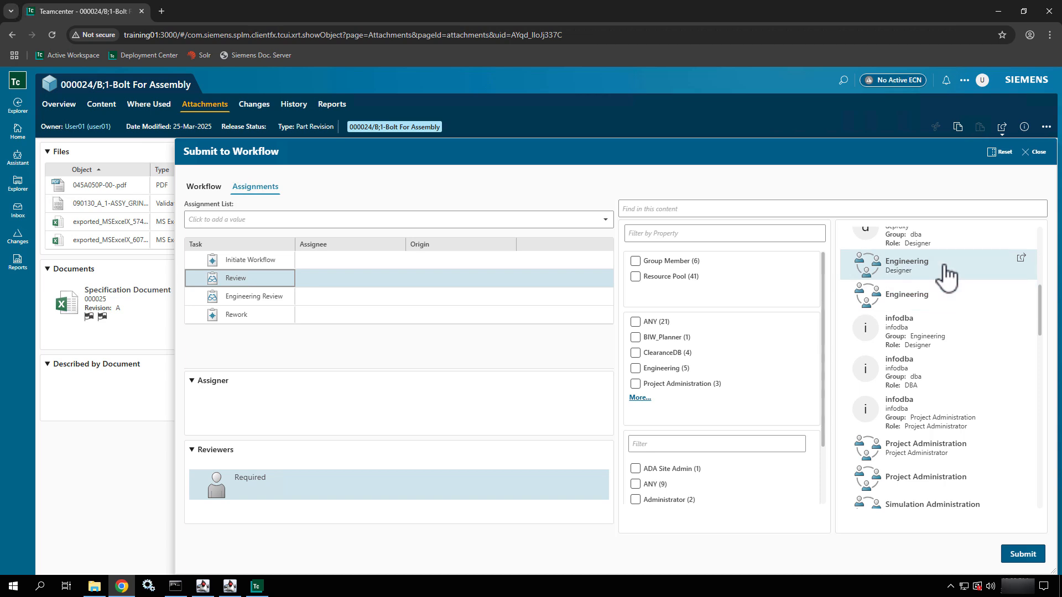
click(937, 305)
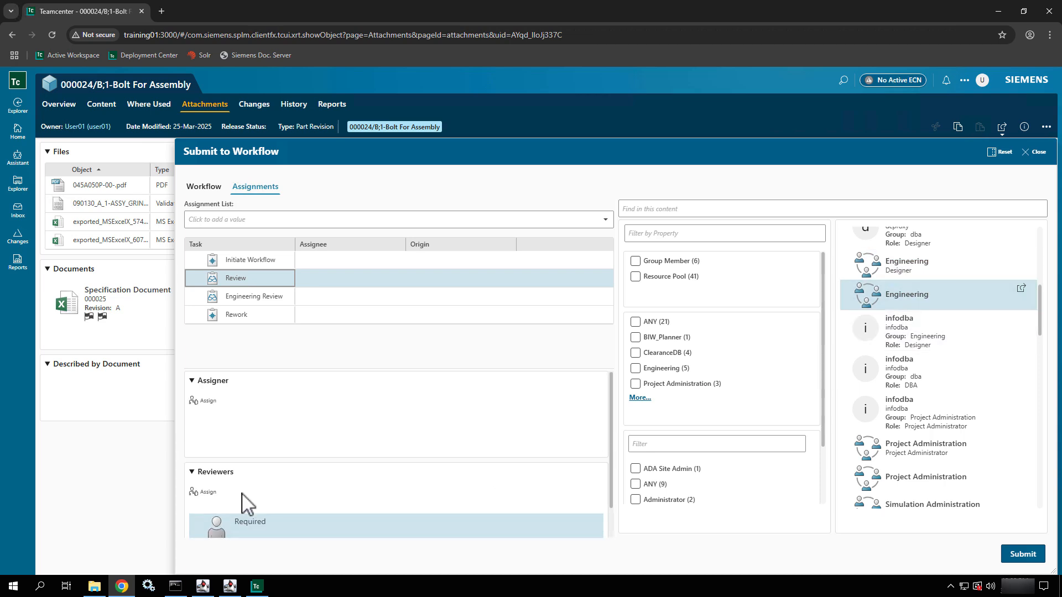
click(204, 495)
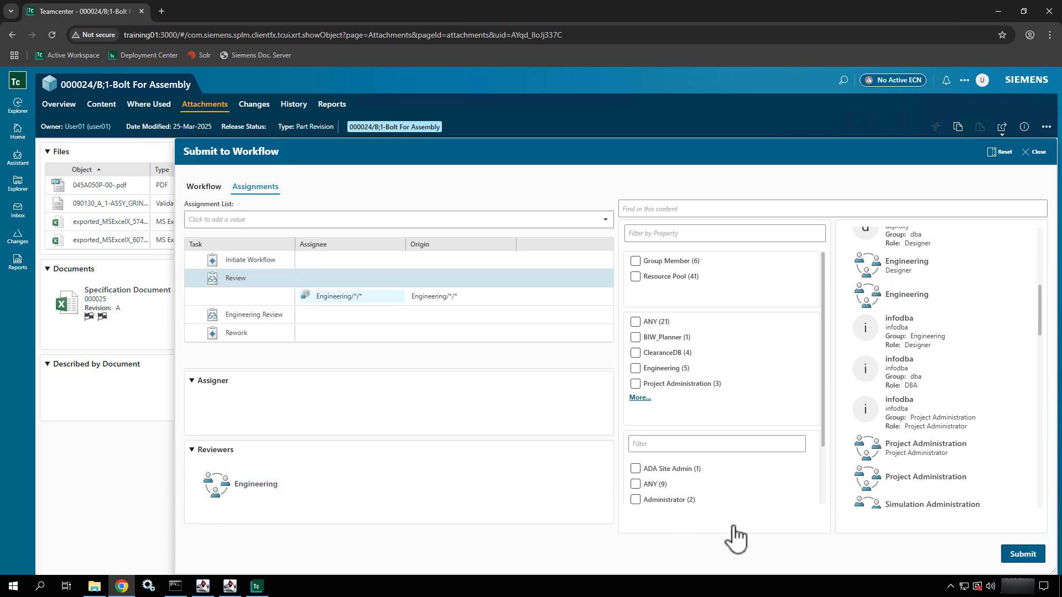
Assign the Engineering resource pool without a specific role as the required reviewer of the Engineering Review task
click(357, 297)
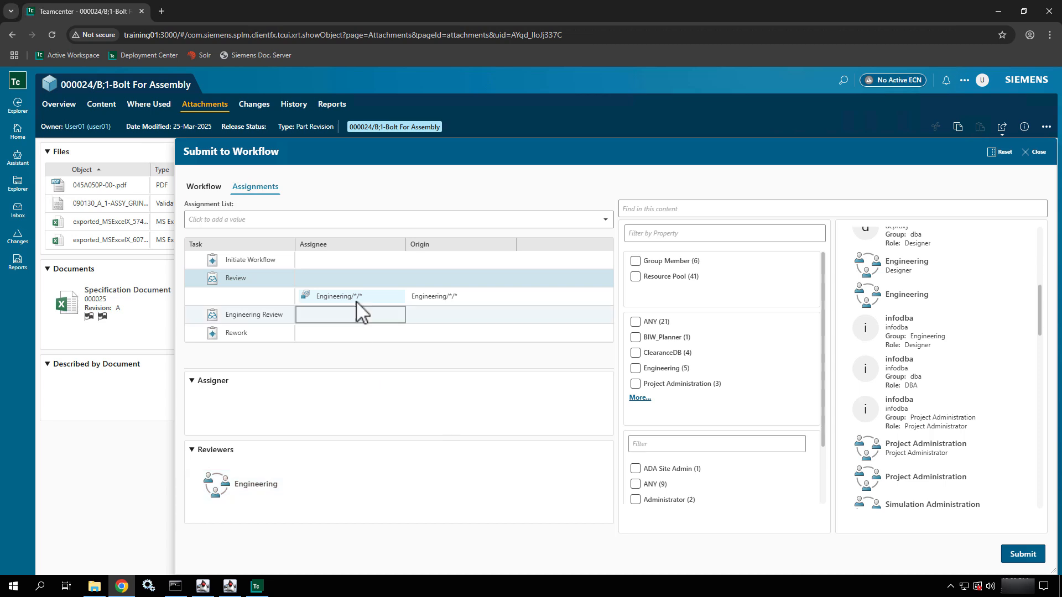
click(254, 316)
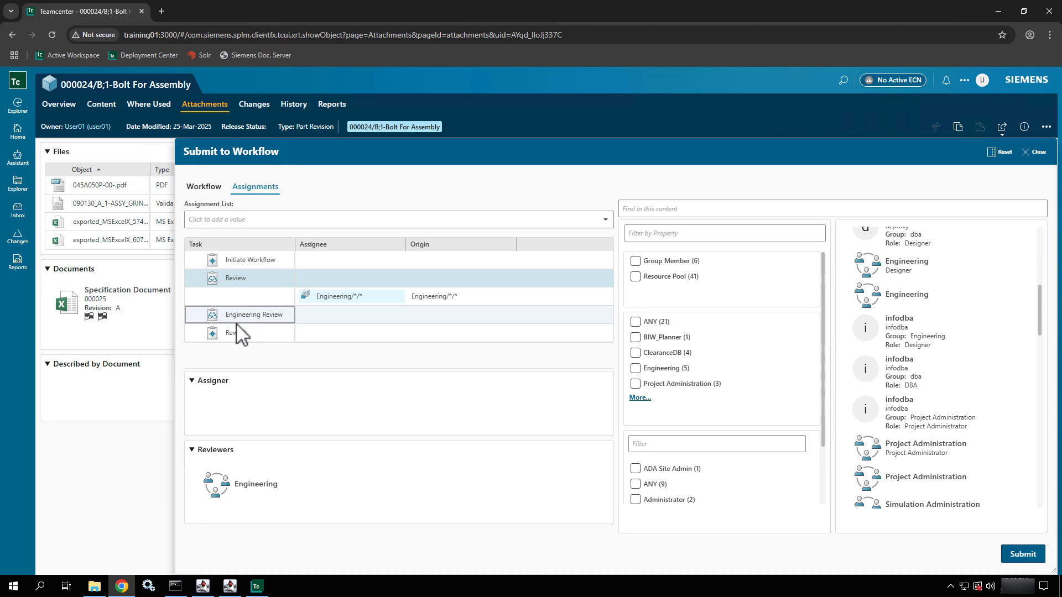
click(237, 322)
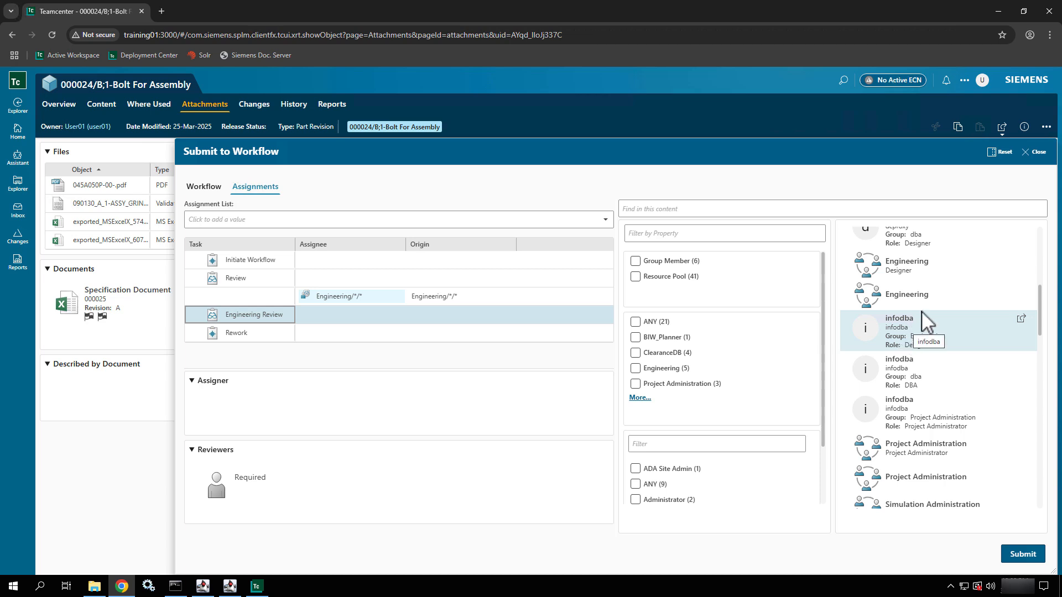
click(945, 307)
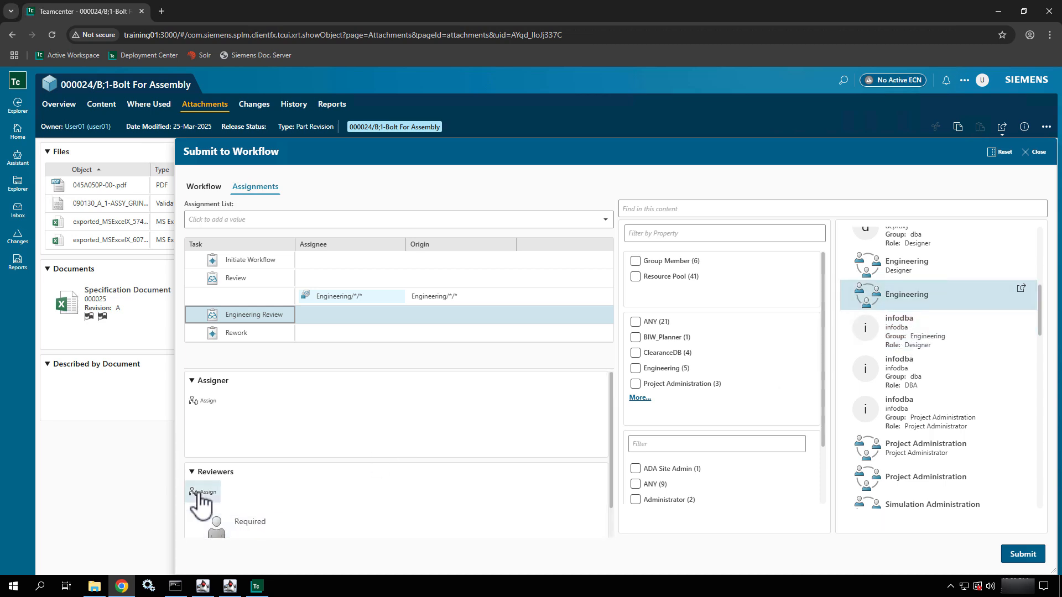
click(197, 492)
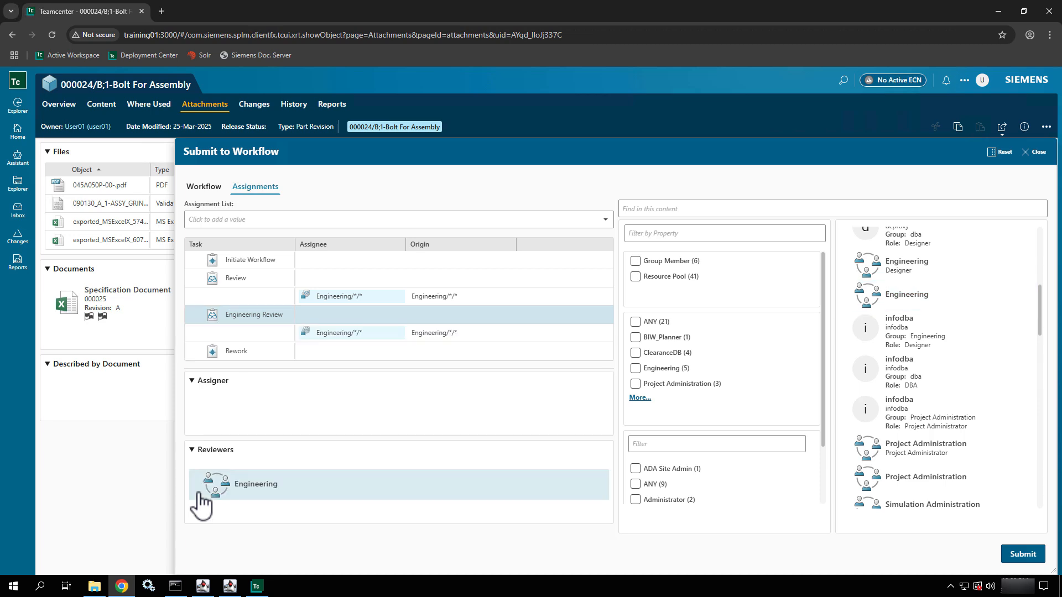
Add the dba resource pool without a specific role as a second required reviewer of the Engineering Review task
scroll(877, 356, down, 4)
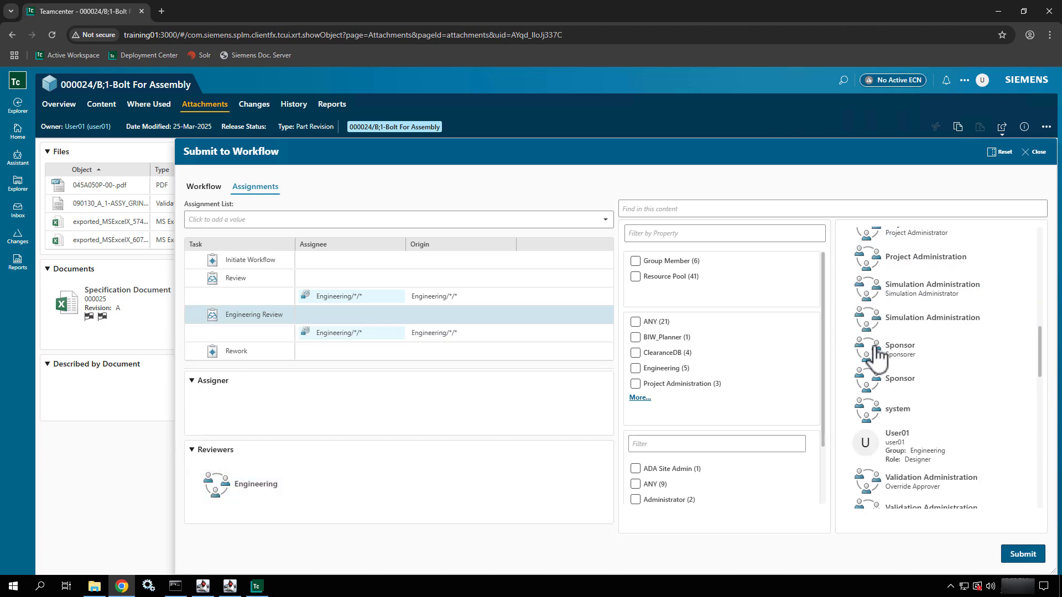
scroll(877, 356, down, 5)
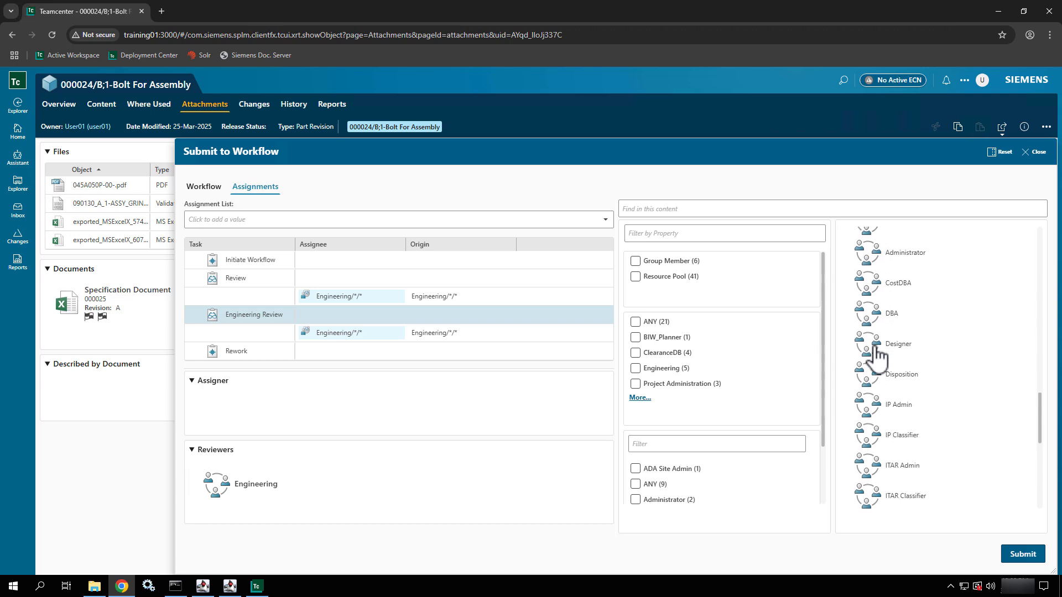
scroll(876, 356, down, 10)
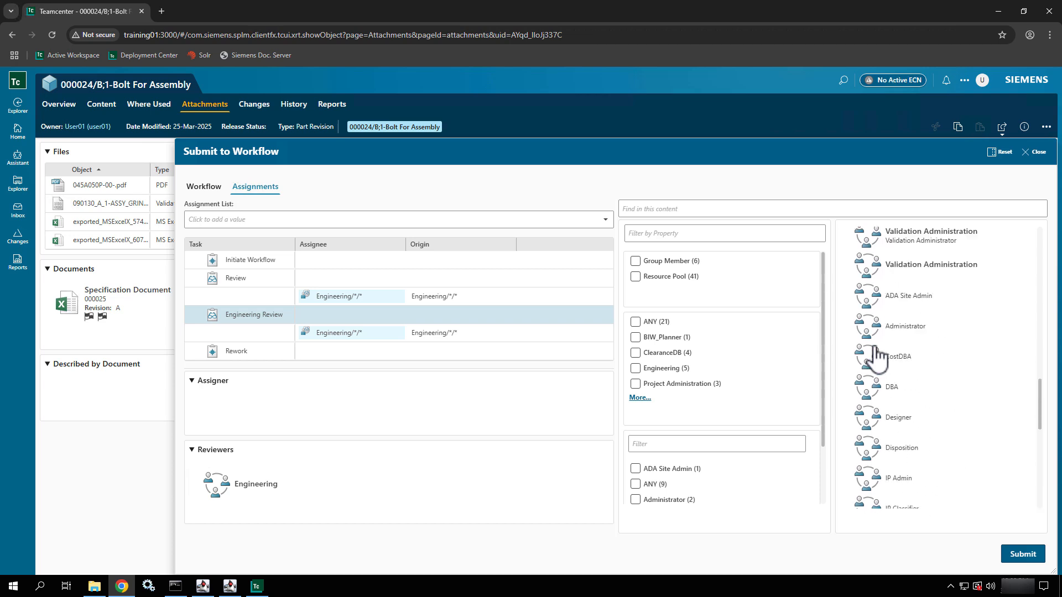
scroll(875, 358, up, 10)
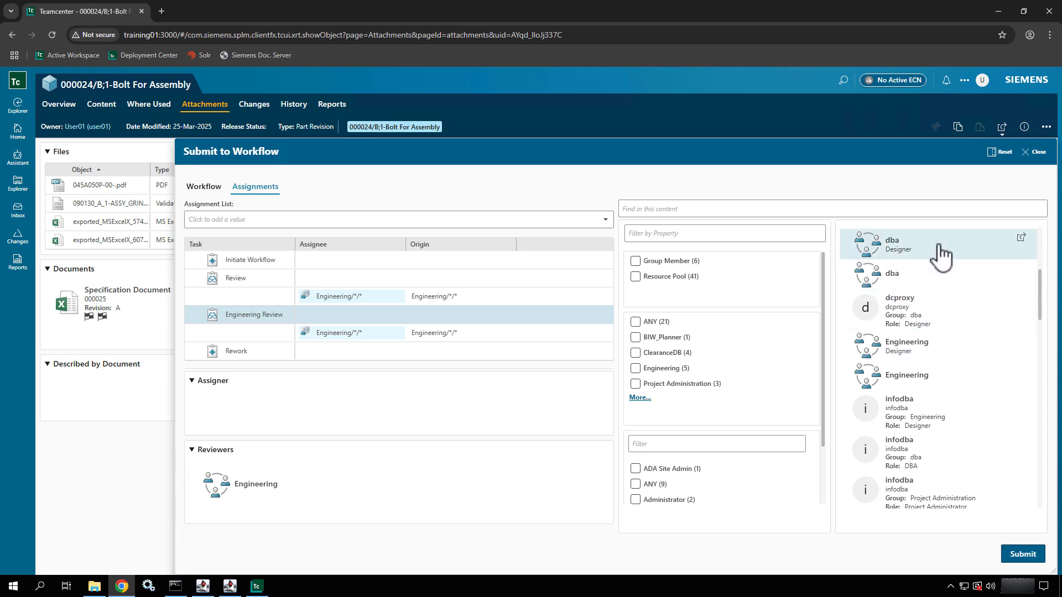
click(920, 282)
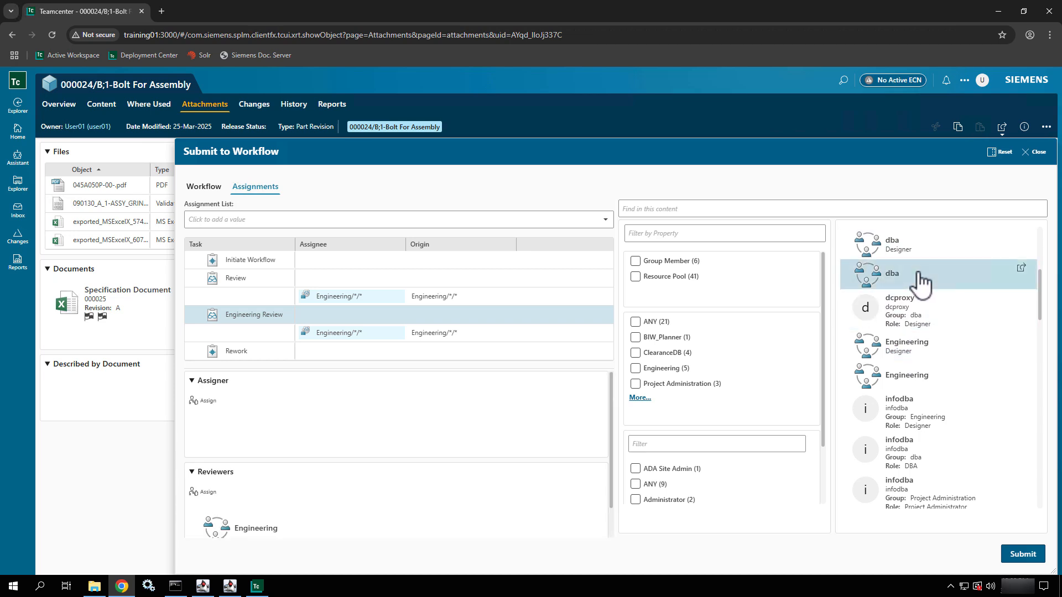
click(203, 492)
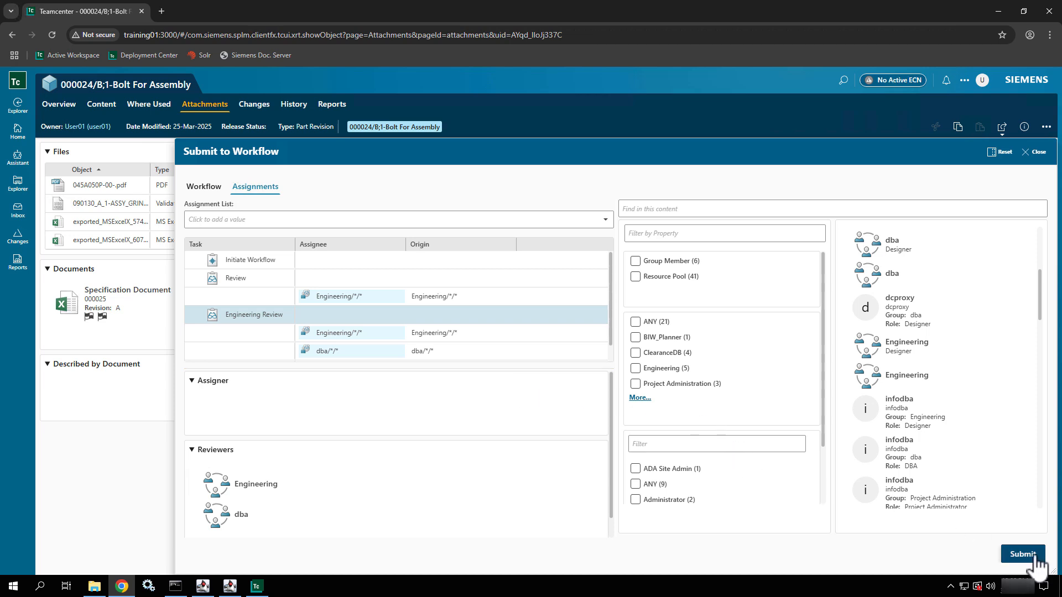
Try to submit revision B of Bolt For Assembly to ABC Workflow with the assigned reviewers
scroll(515, 313, down, 1)
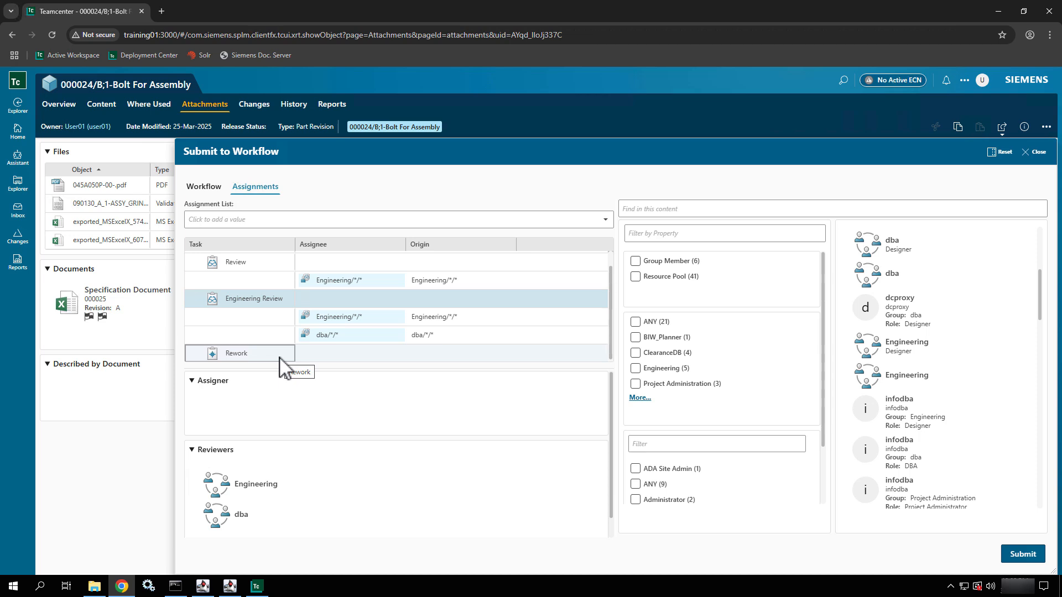
click(1024, 556)
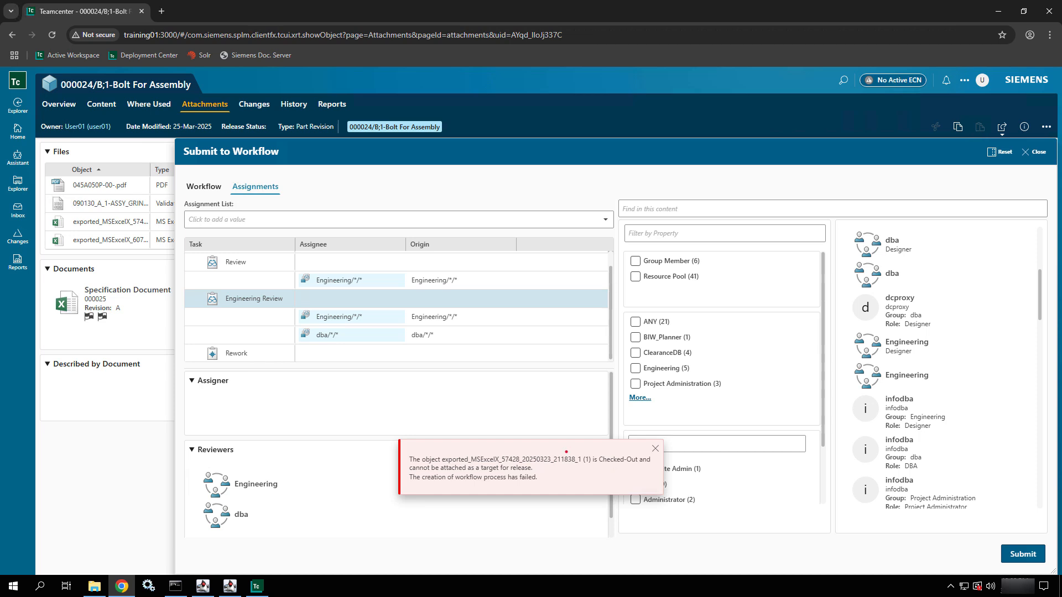
drag(559, 442, 600, 348)
click(655, 448)
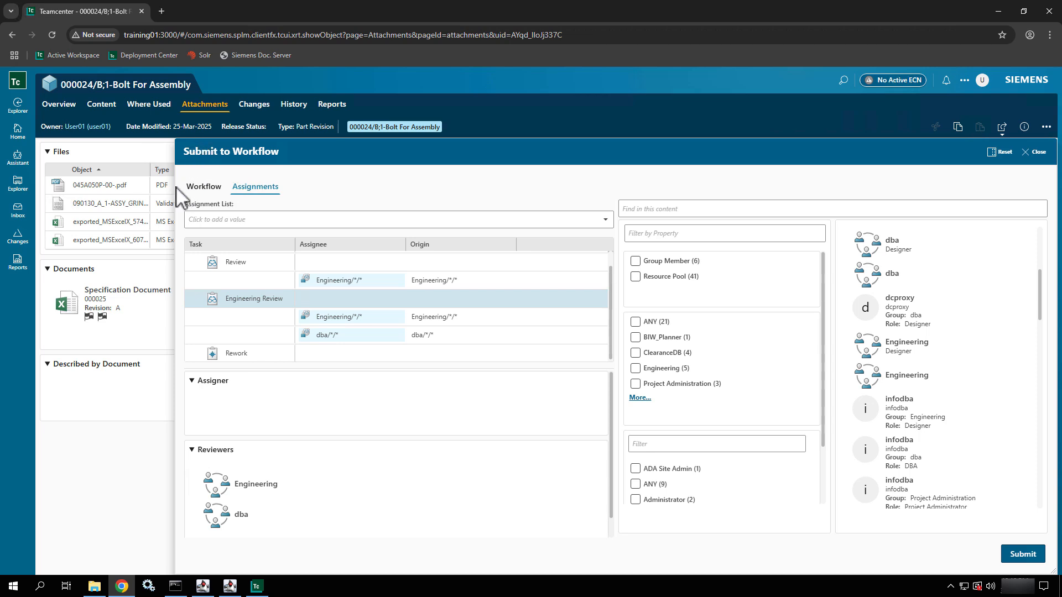
Narrow the submission panel to expose the attached files and check in the exported_MSExcelX_57428 spreadsheet
drag(176, 195, 564, 227)
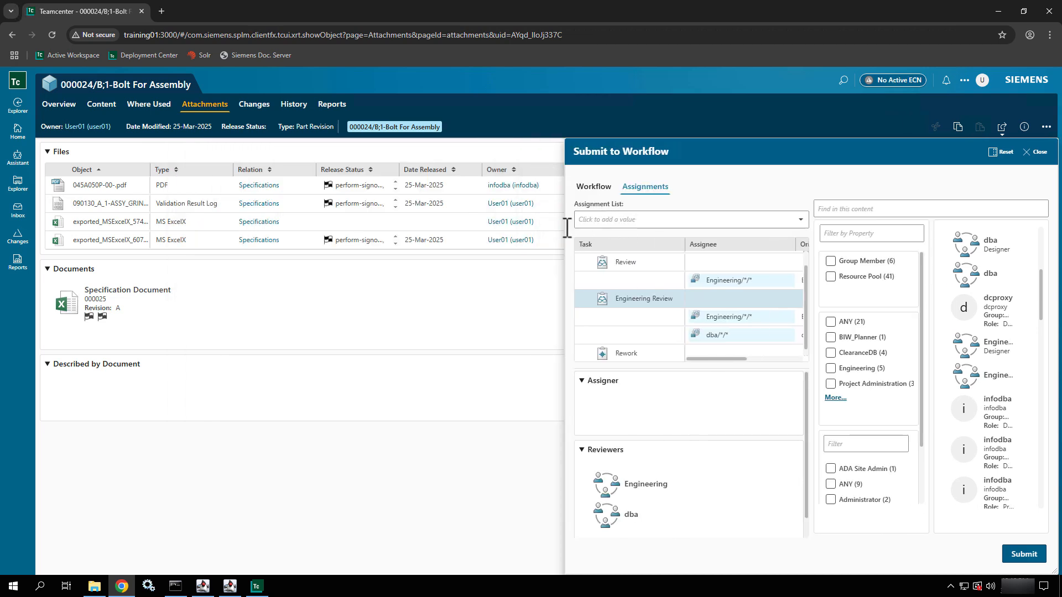
click(354, 221)
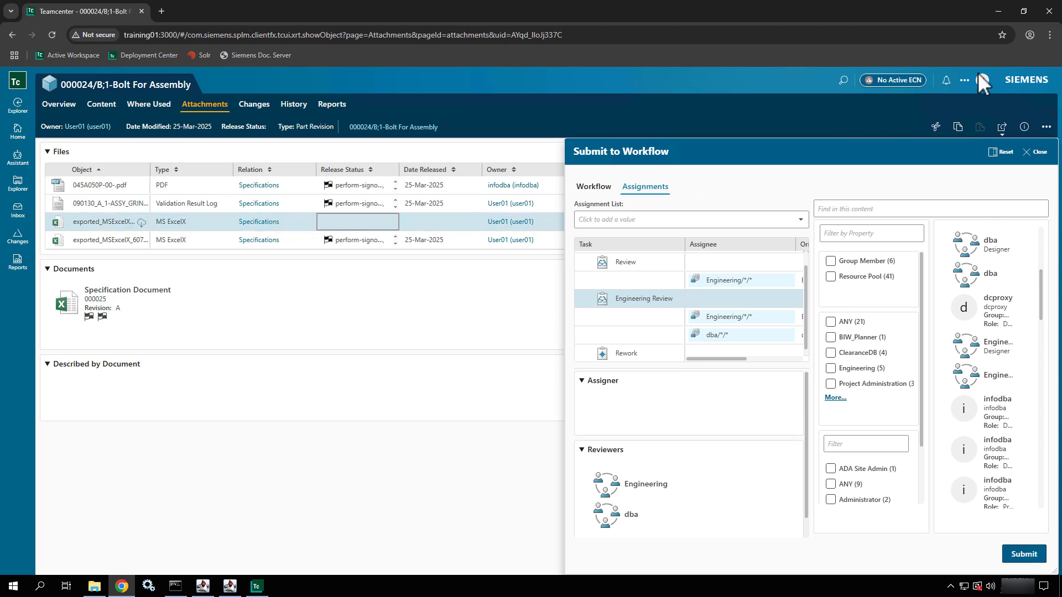
click(1050, 129)
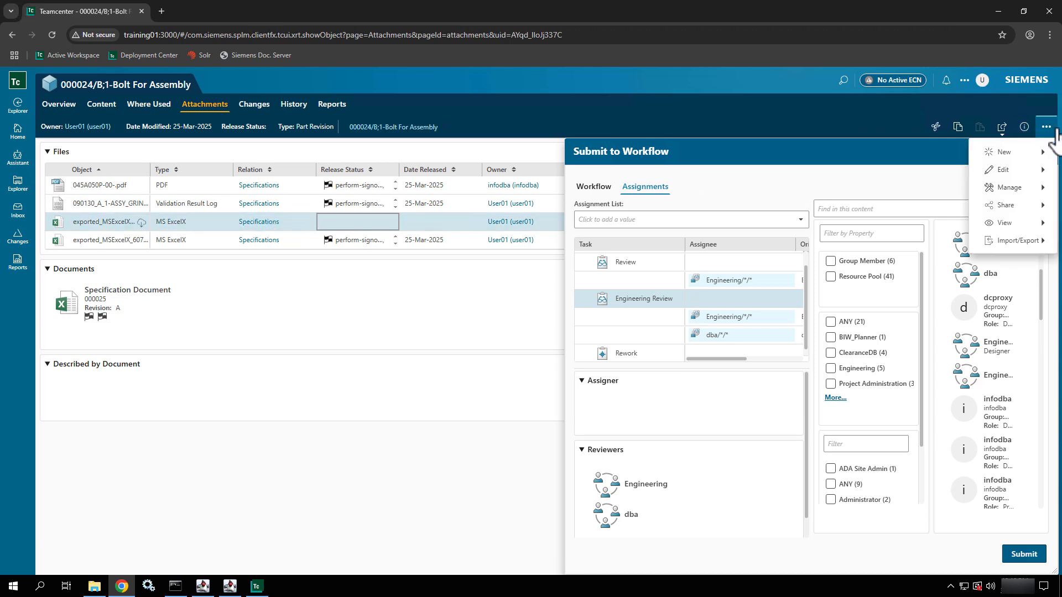
click(1014, 172)
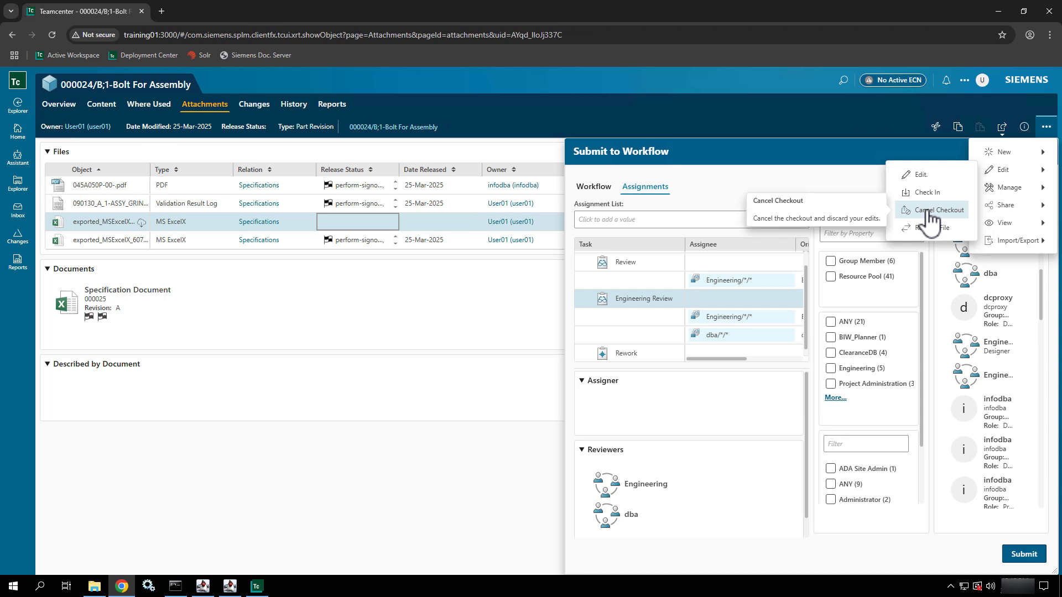
click(933, 201)
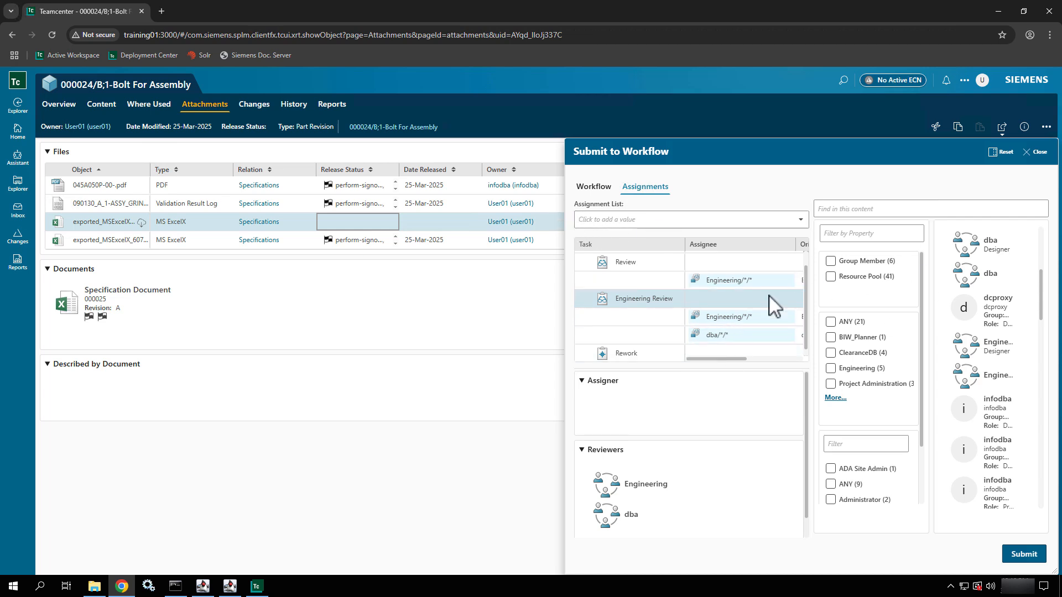
Submit revision B with the assigned reviewers and examine the task sequence in its workflow diagram
click(1031, 559)
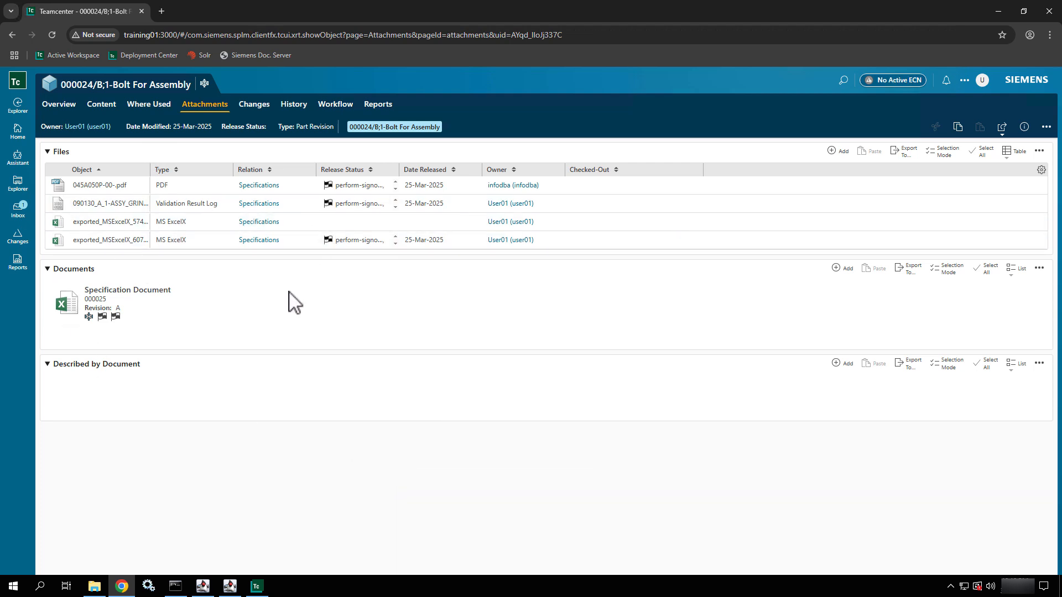
click(332, 107)
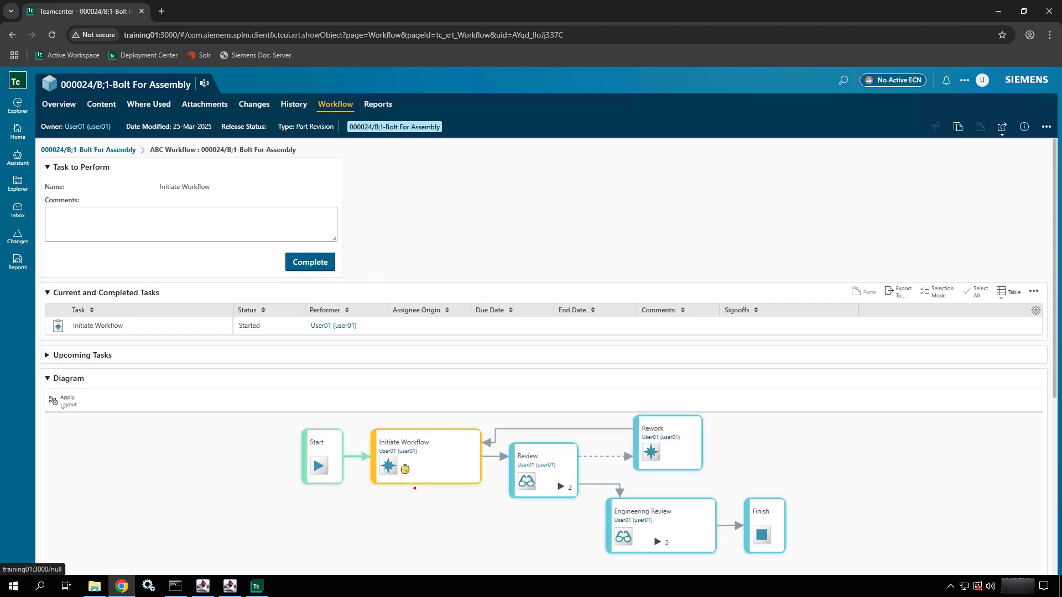
drag(414, 488, 389, 537)
key(e)
drag(542, 500, 528, 554)
key(e)
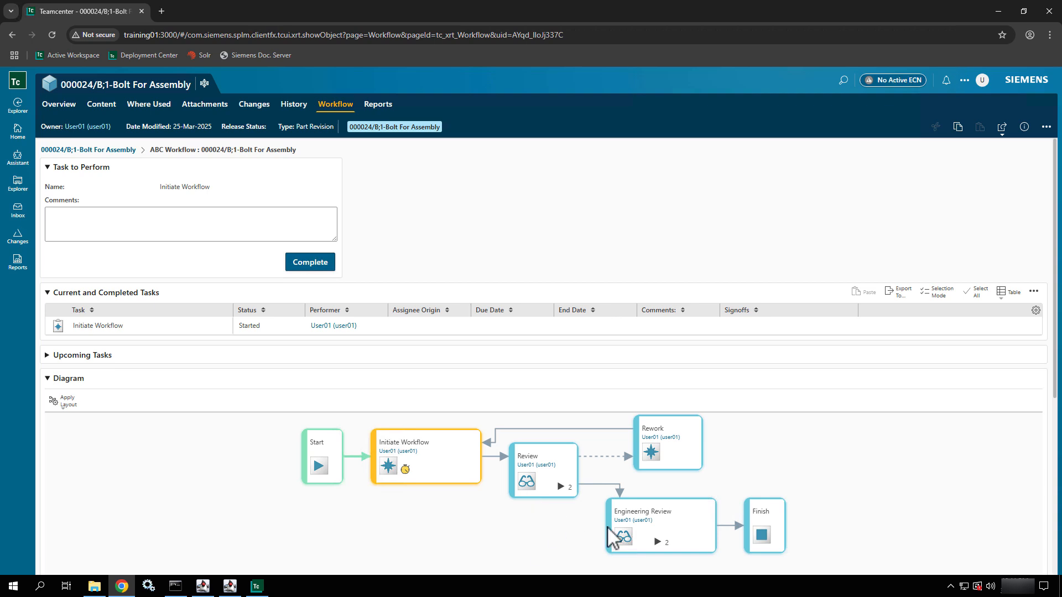
Write the comment "Everything looks great. Excel Attached." for the Initiate Workflow task and copy it
click(66, 234)
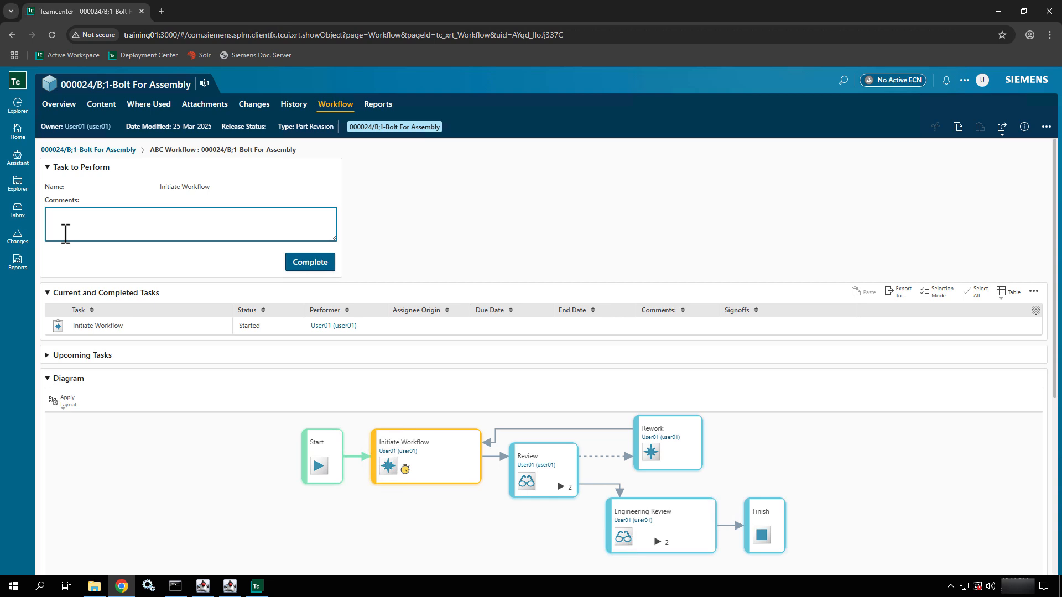
text(Everyth)
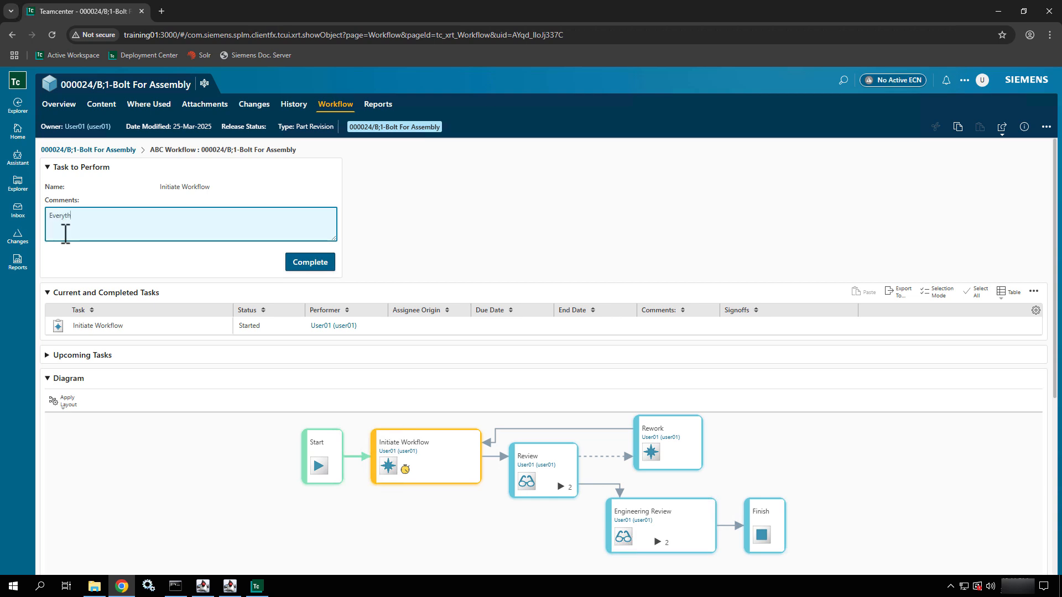
text(ing looks great. Excel Attached.)
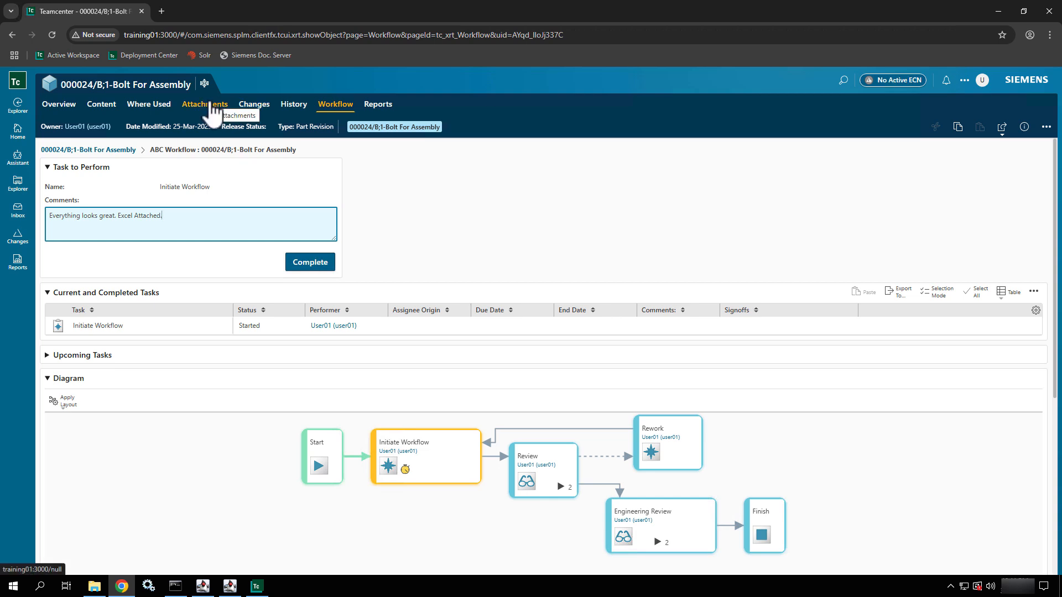
drag(163, 217, 5, 213)
key(ctrl+c)
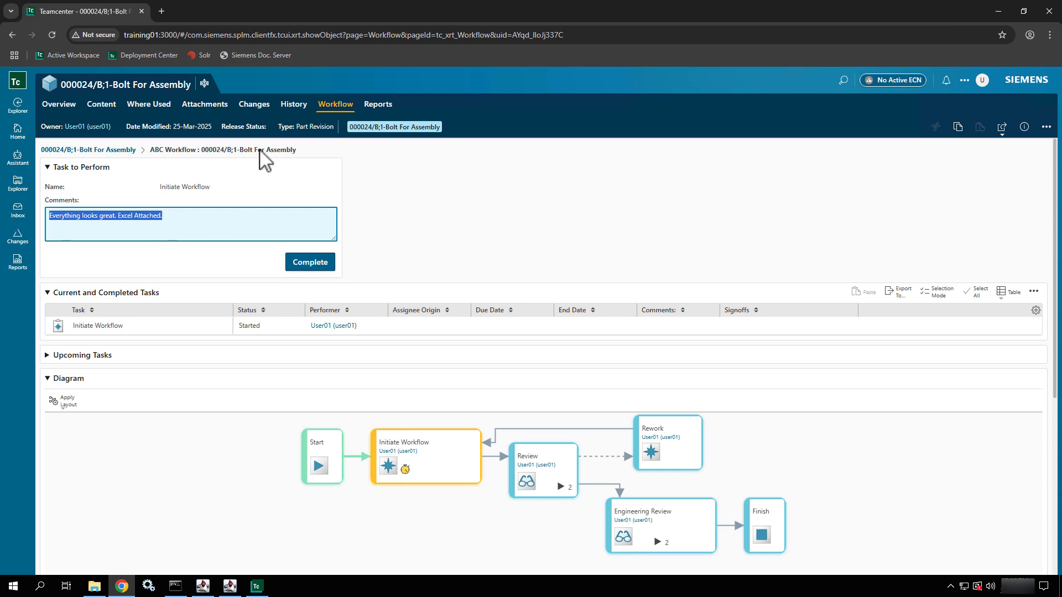
Check the revision's attachments and overview properties, and return to its workflow
click(214, 105)
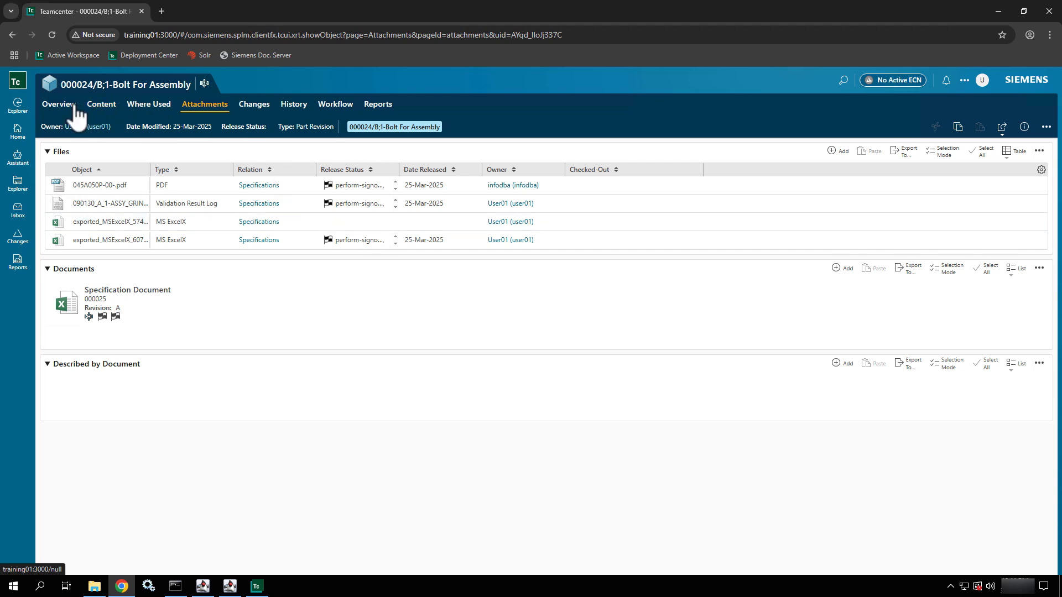
click(44, 108)
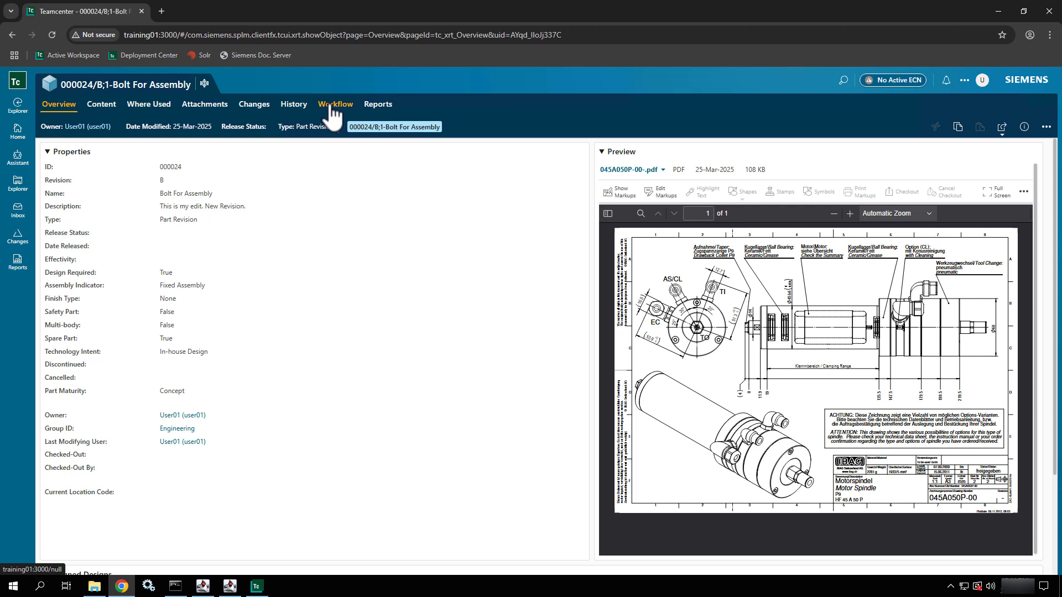
click(332, 115)
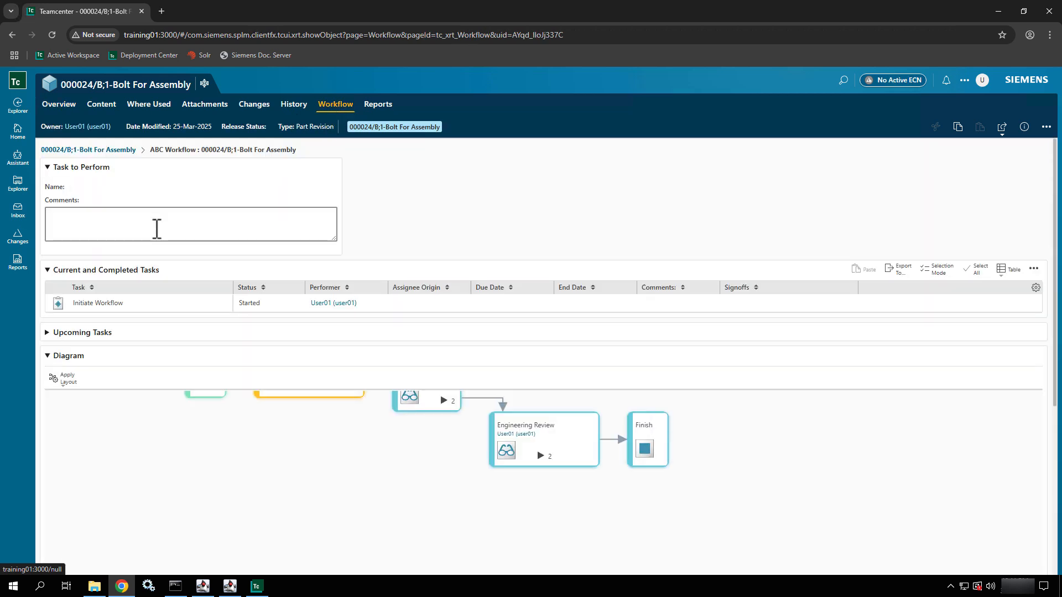
Paste the copied comment into the Initiate Workflow task and complete the task
click(108, 225)
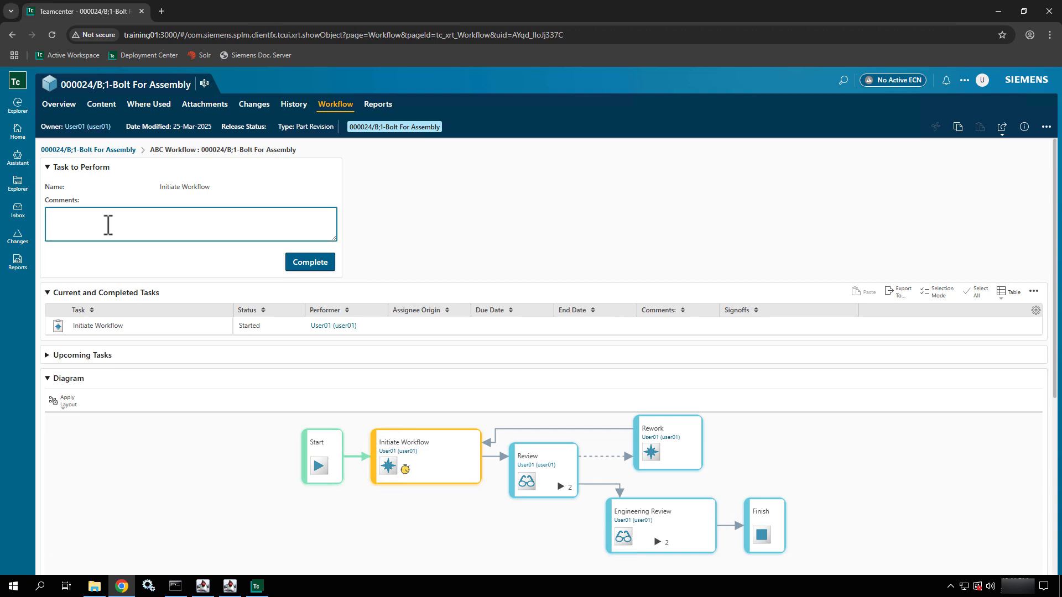
key(ctrl+v)
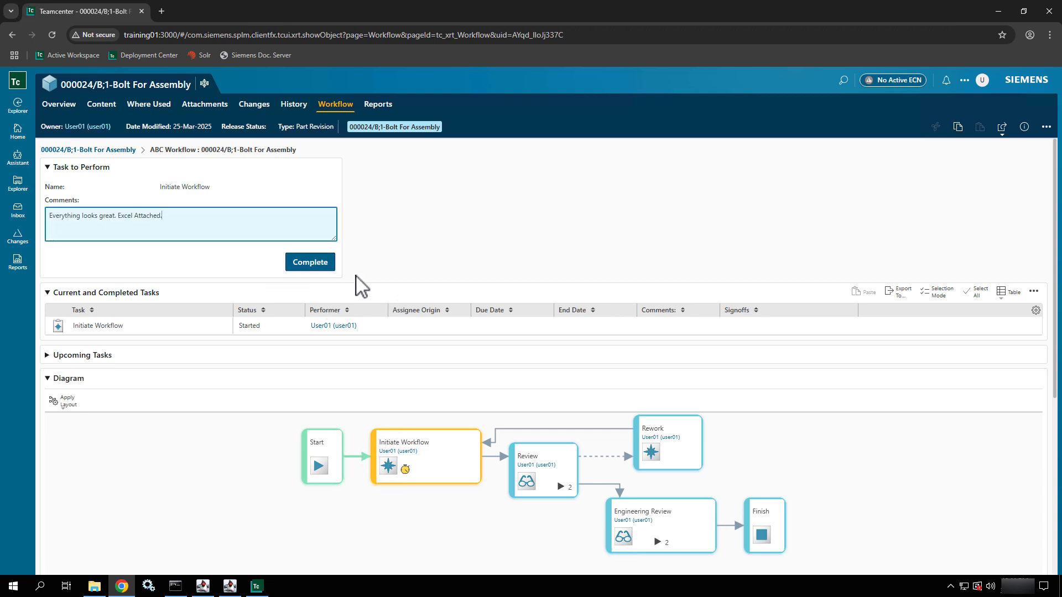
click(313, 268)
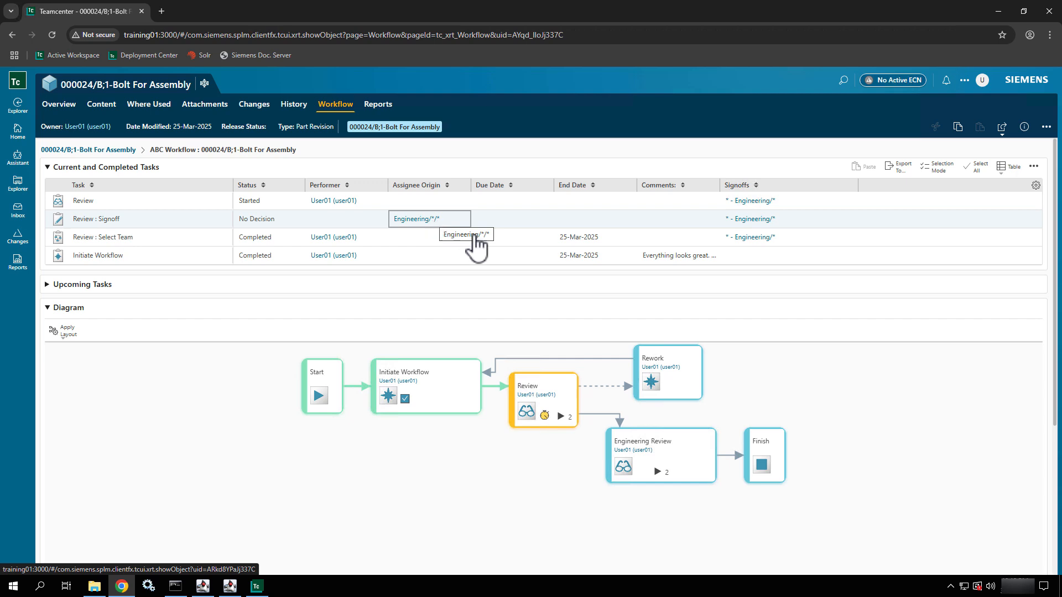
Expand the Review task in the workflow diagram to examine its sign-off subtasks, and collapse it again
click(561, 417)
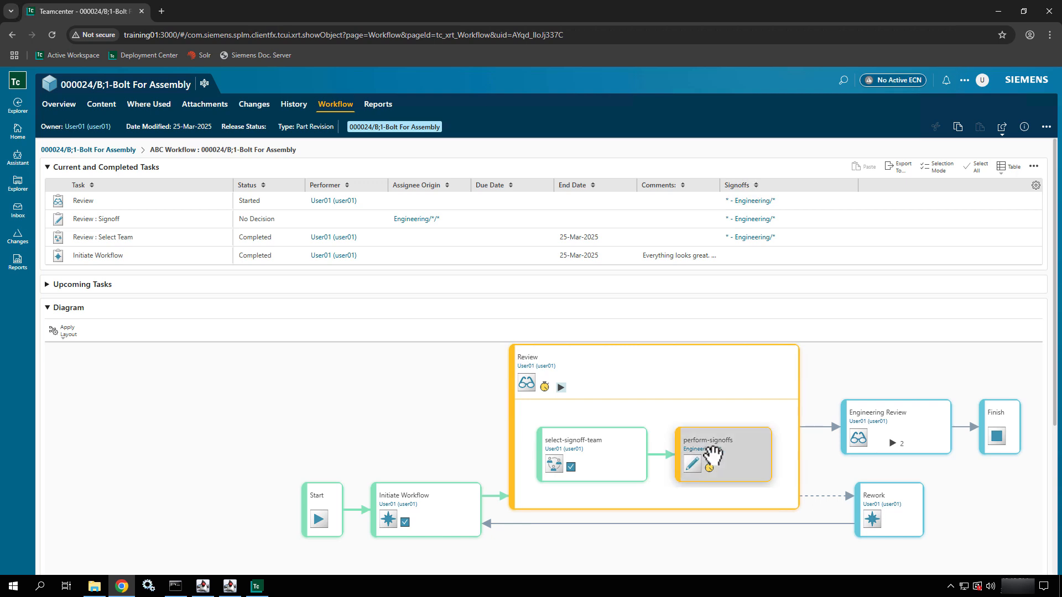
click(559, 387)
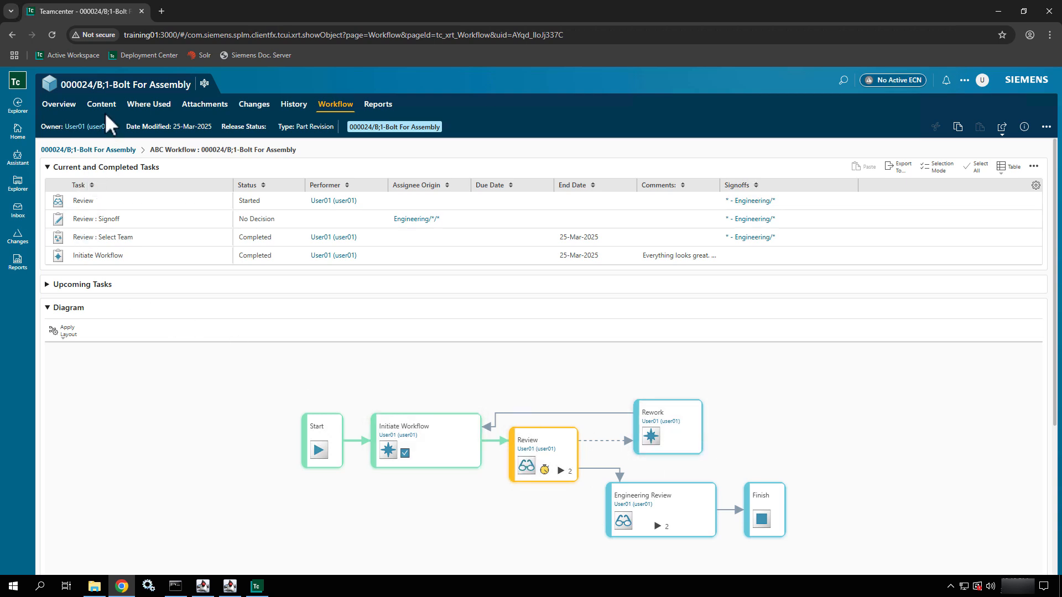
Find the perform-signoffs task for Bolt For Assembly among the team's inbox tasks and claim it
click(28, 217)
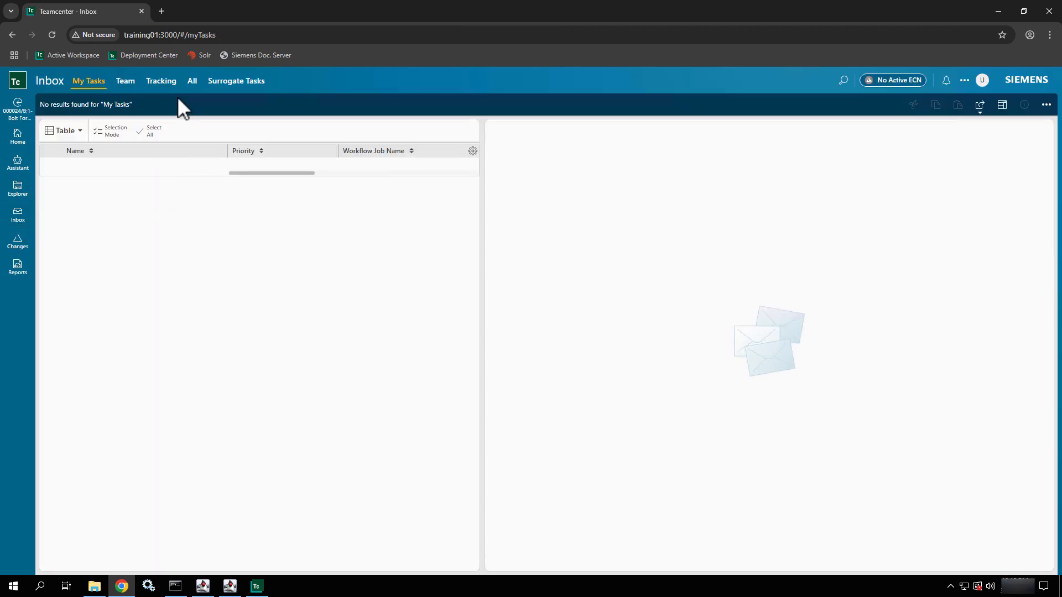
click(125, 82)
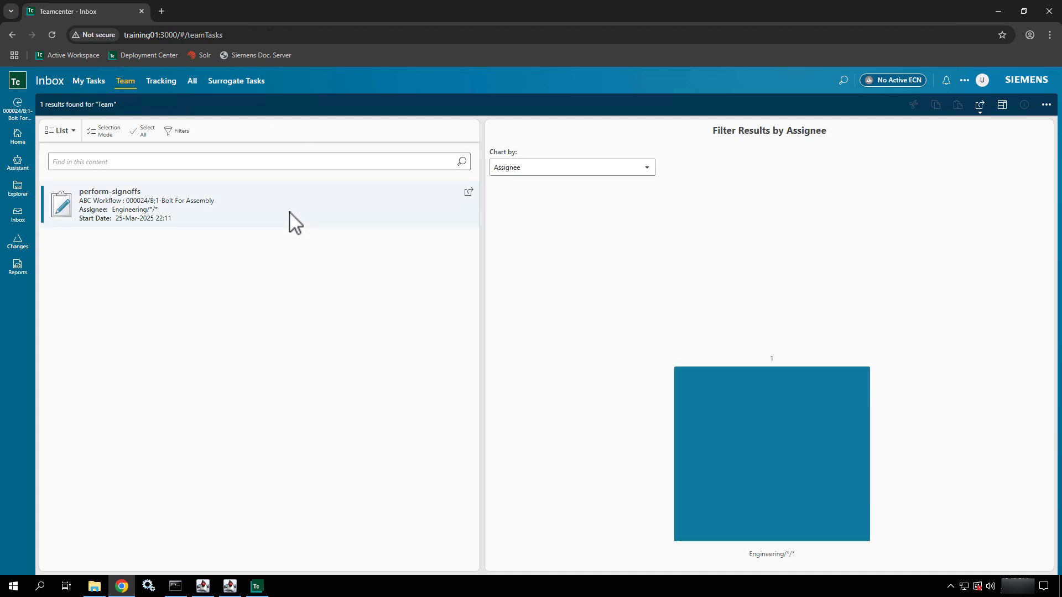
click(290, 211)
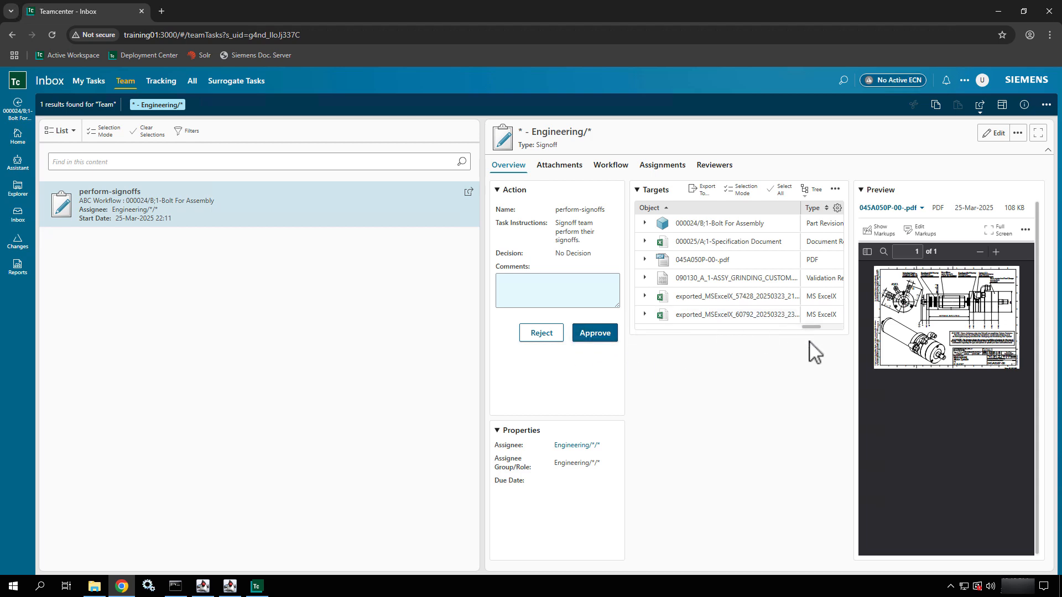
click(1046, 105)
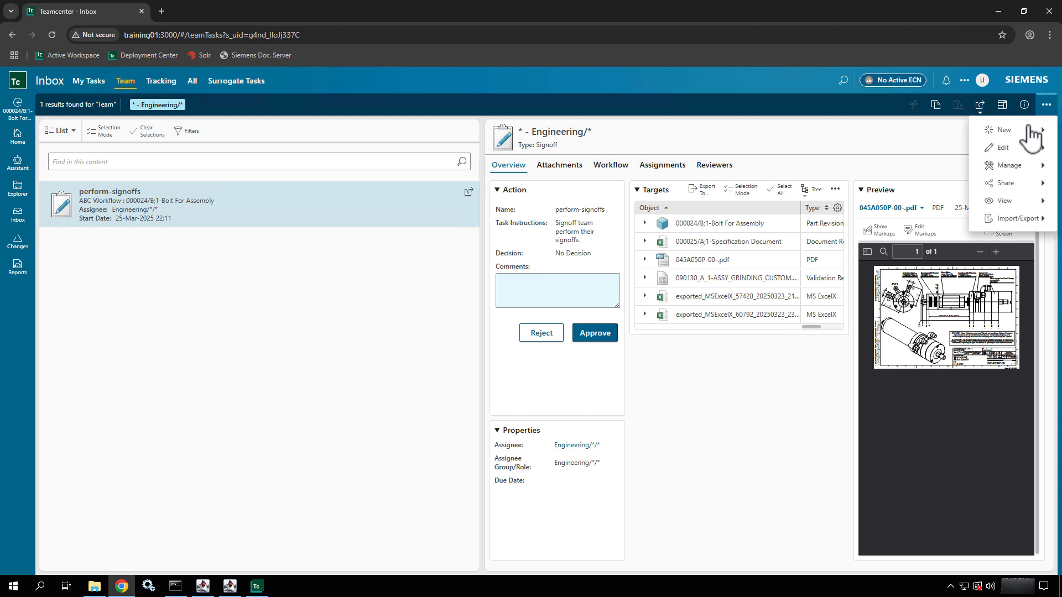
click(1022, 174)
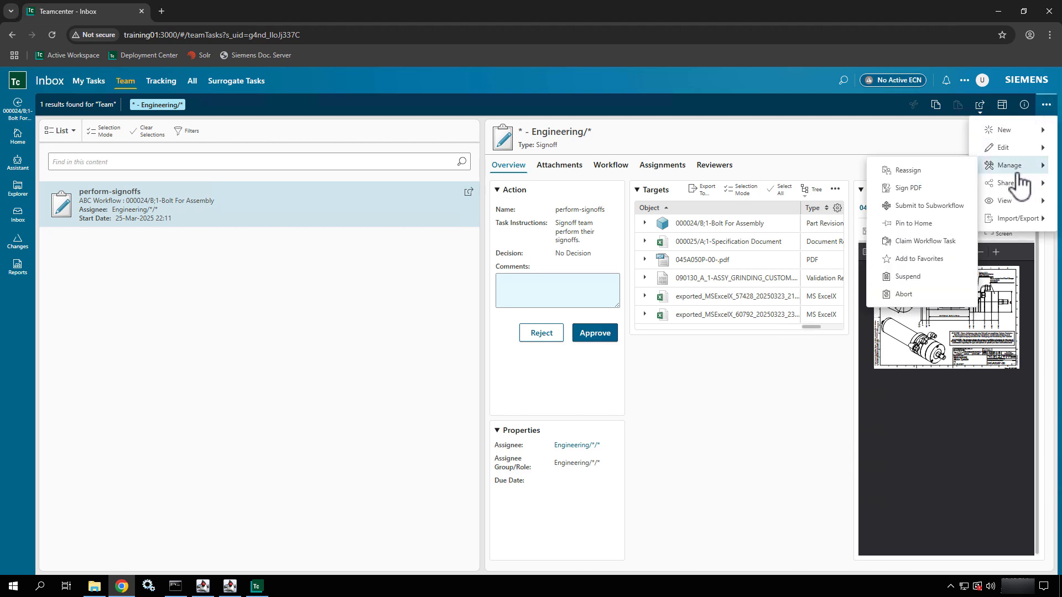
click(916, 248)
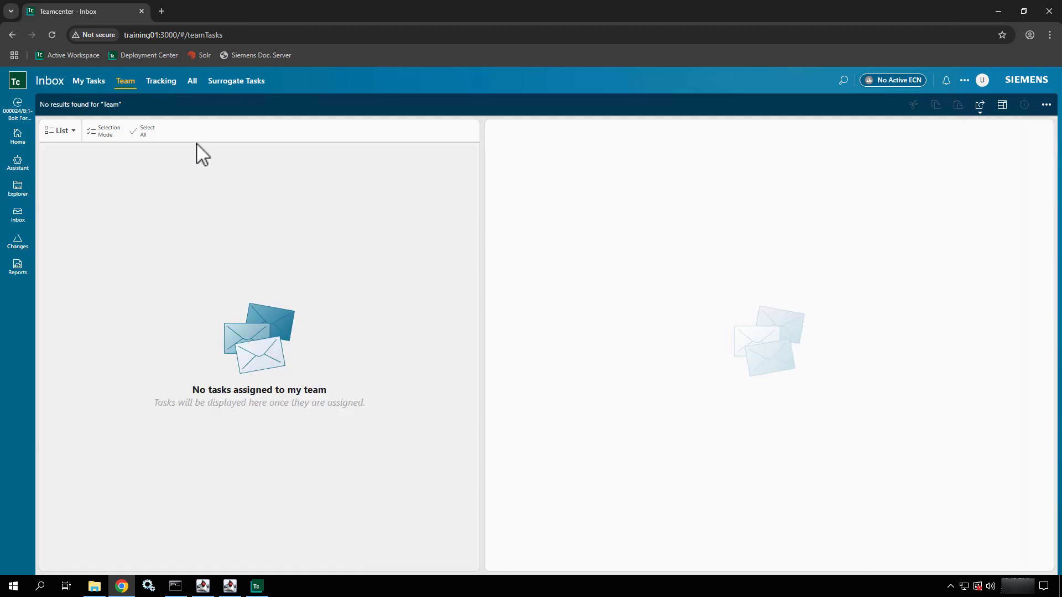
Reject the claimed perform-signoffs task for Bolt For Assembly with the comment "Reviewed. You forgot something."
click(100, 89)
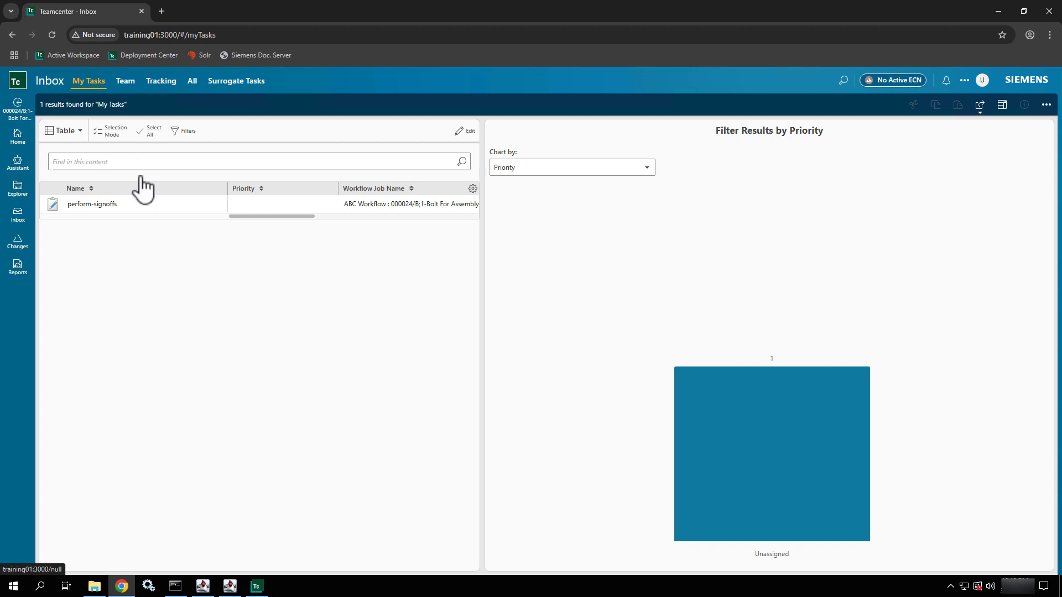
click(146, 205)
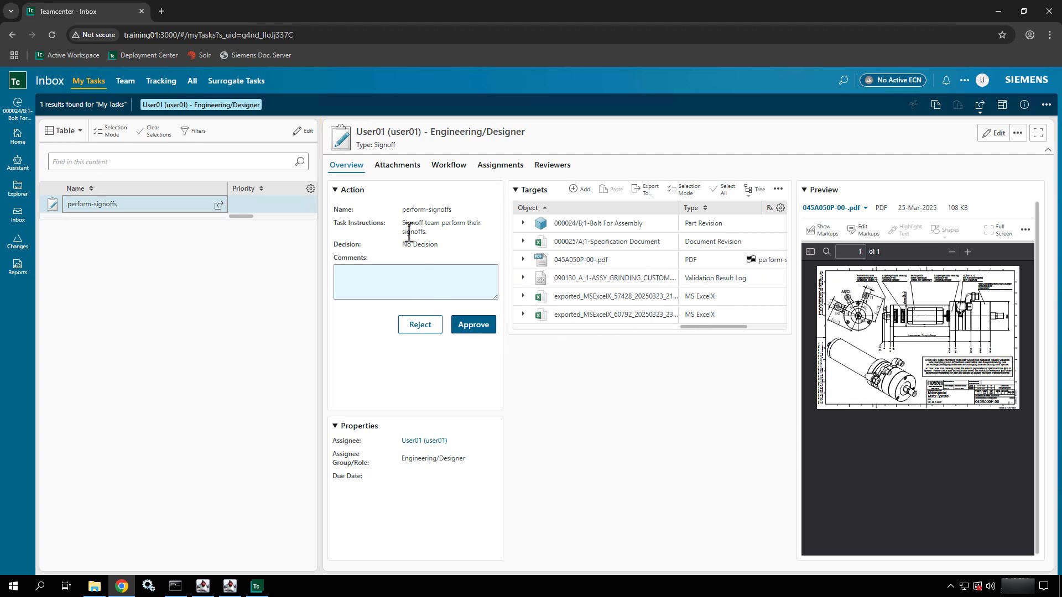
click(399, 278)
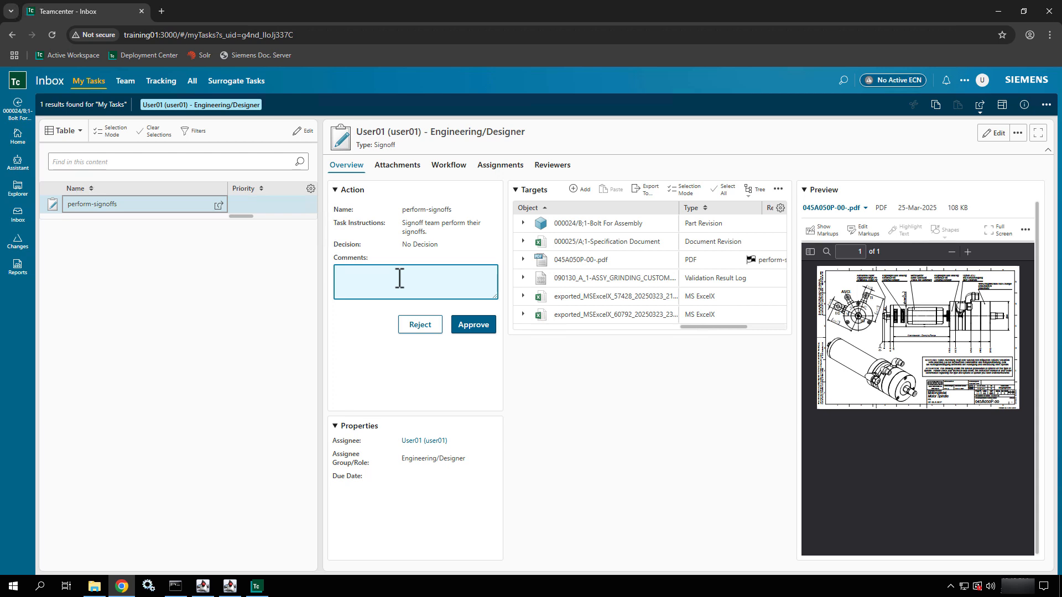
text(Reviewed.)
text(B)
text(You forgo)
text(t something.)
click(417, 335)
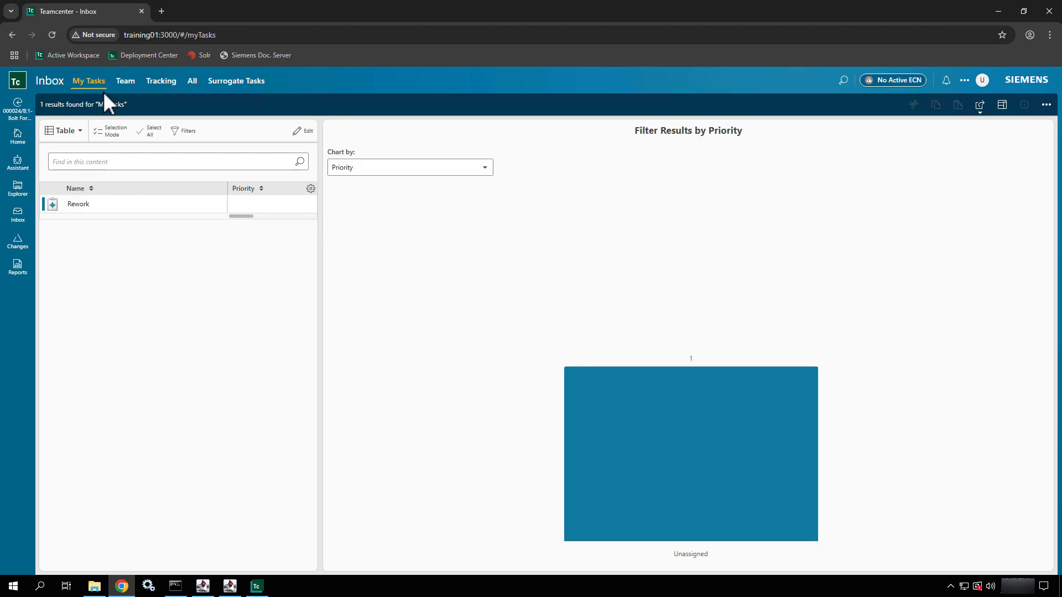
Check the Rework task's workflow and reassign the task to the whole Engineering group with the comment "Based on feedback, send to Eng. Grp. For fix."
click(179, 204)
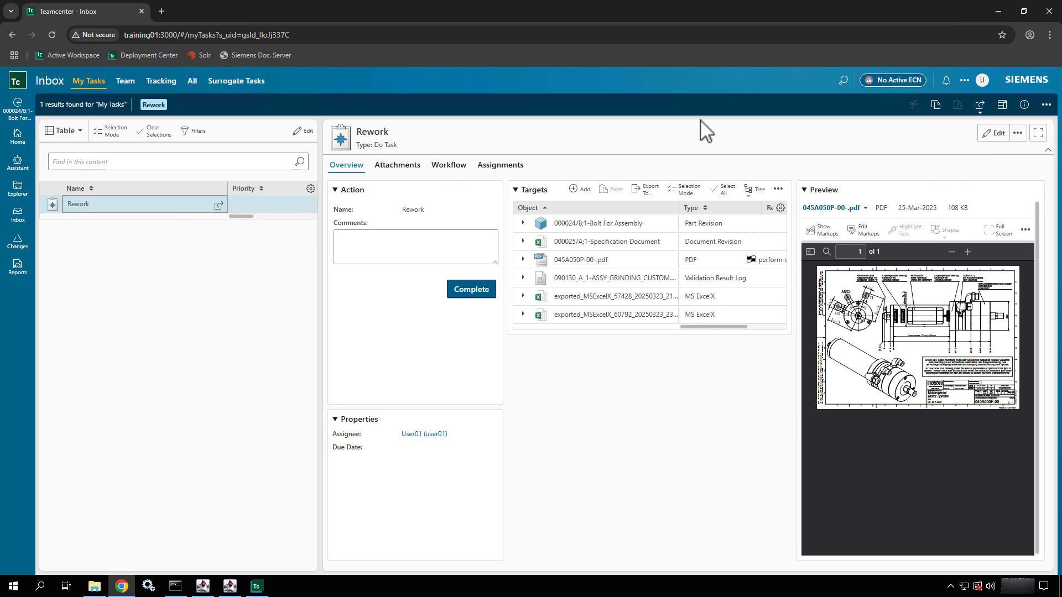
click(439, 167)
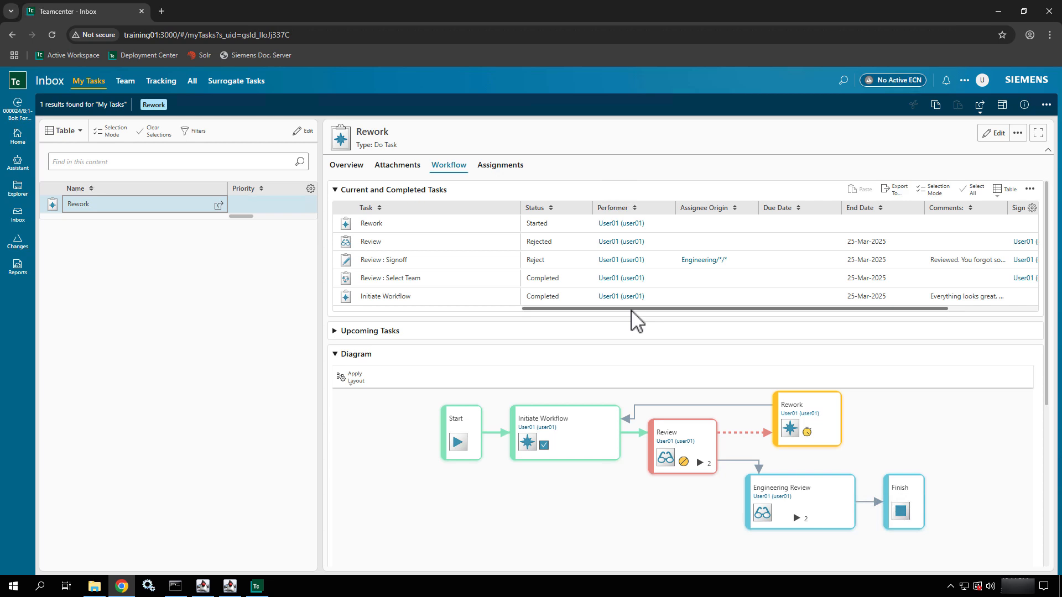
drag(634, 309, 747, 308)
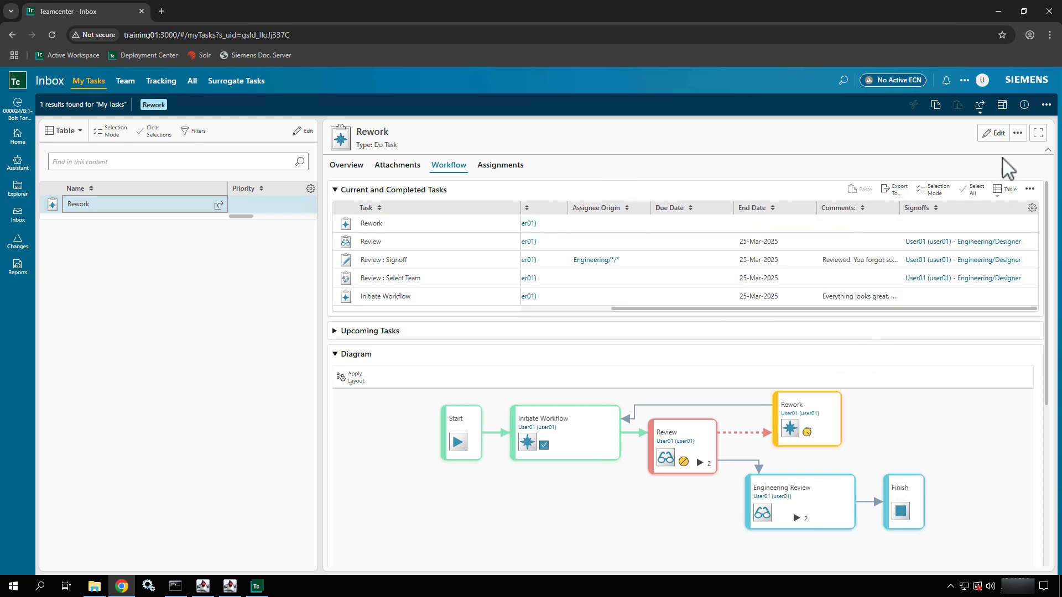
click(1046, 106)
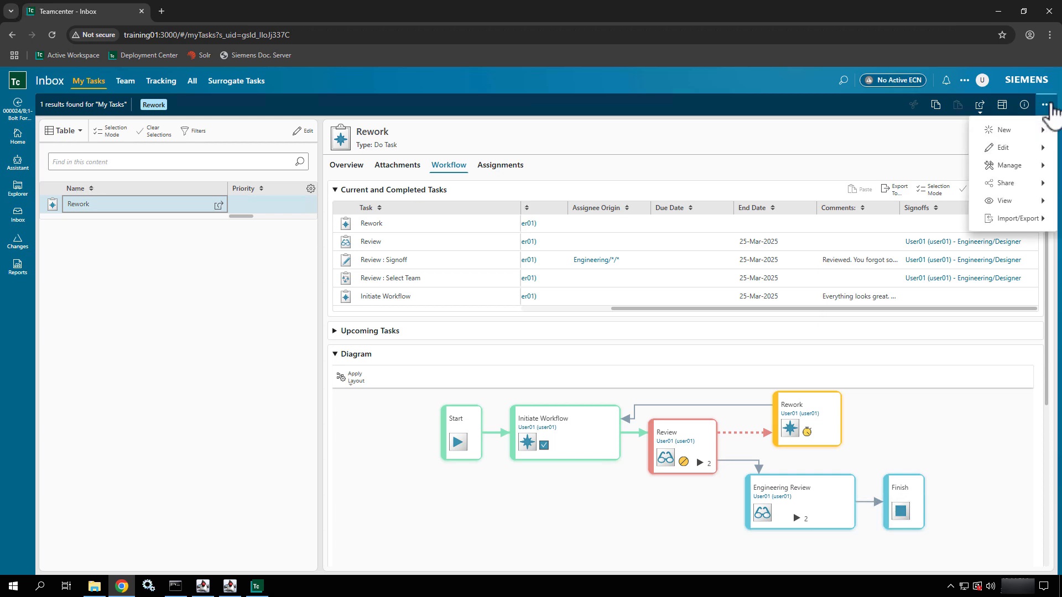
click(1006, 165)
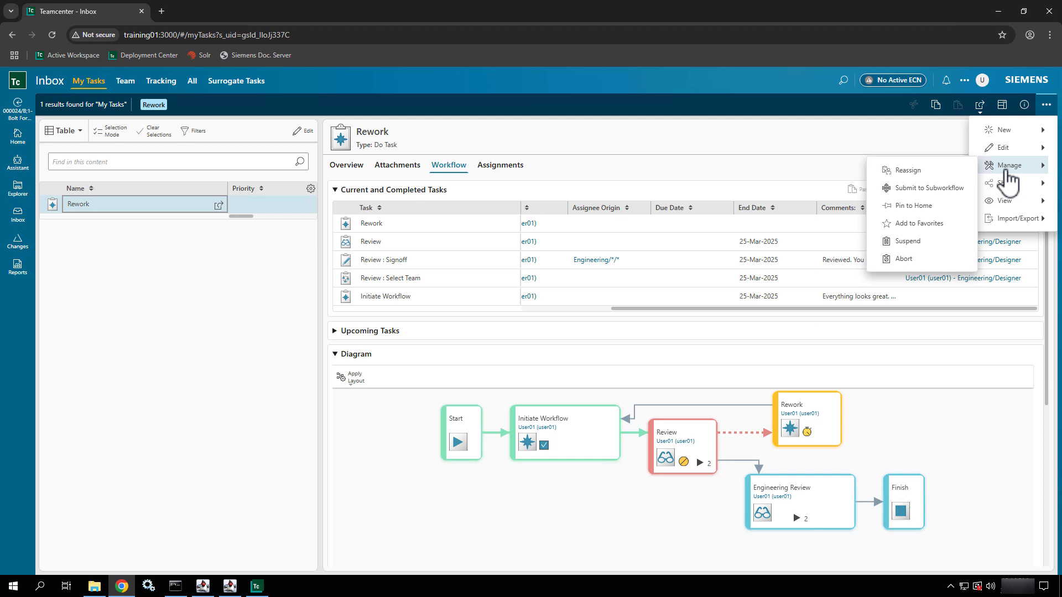
click(922, 176)
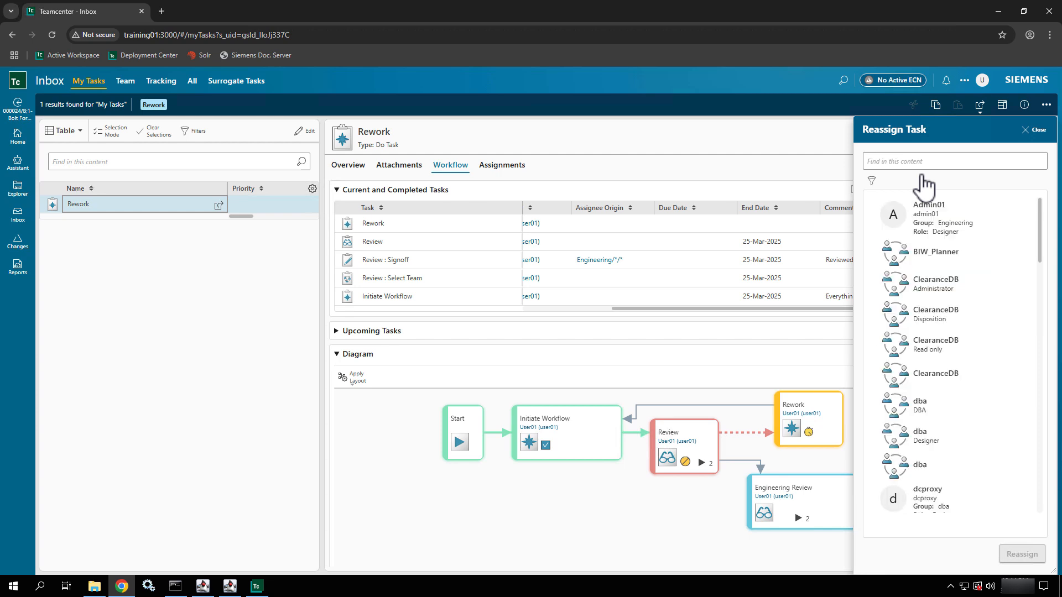
scroll(948, 313, down, 4)
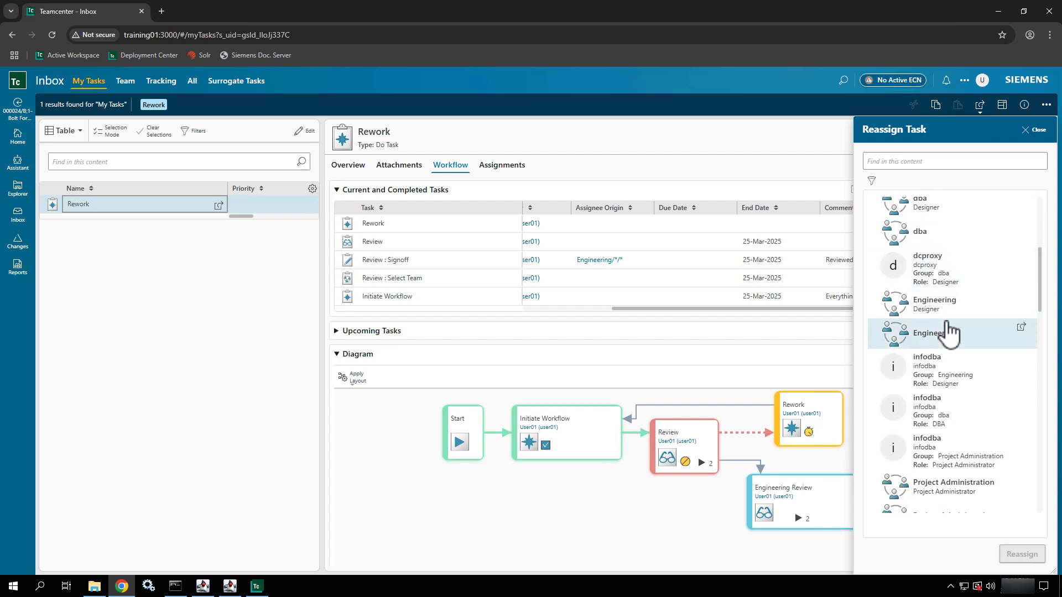
click(946, 344)
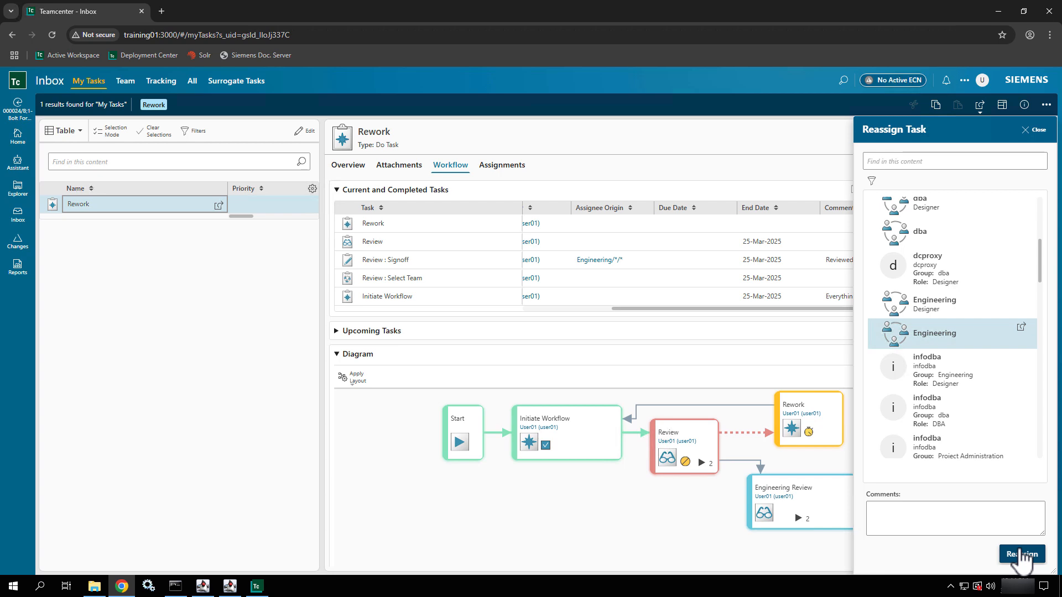
click(960, 518)
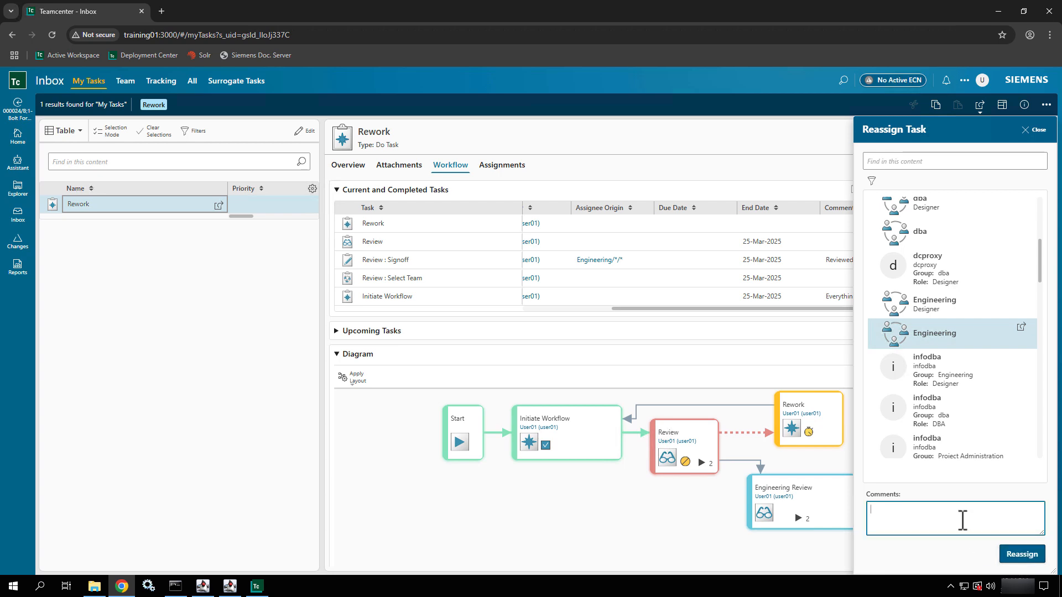
text(Based on)
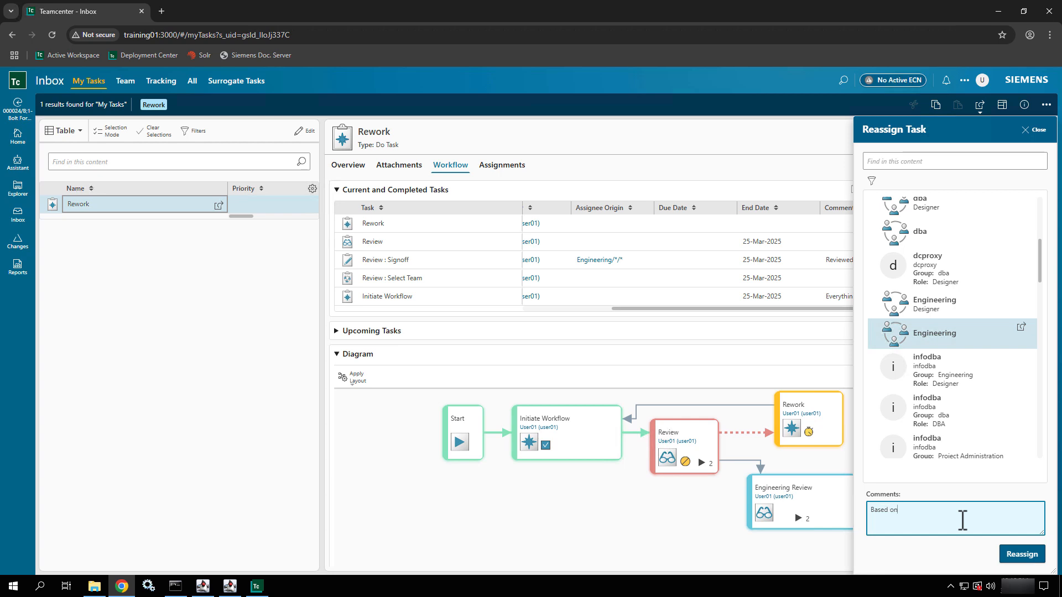
text( feedback, send to Eng. Grp. For fix)
click(1027, 555)
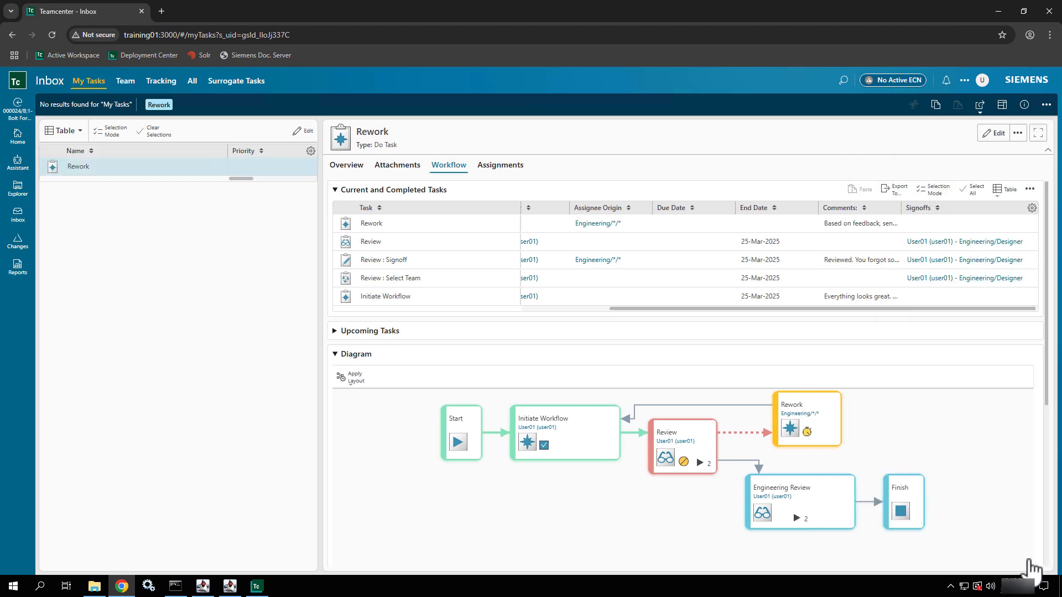
Find the Rework task for Bolt For Assembly among the team's inbox tasks and claim it
click(126, 82)
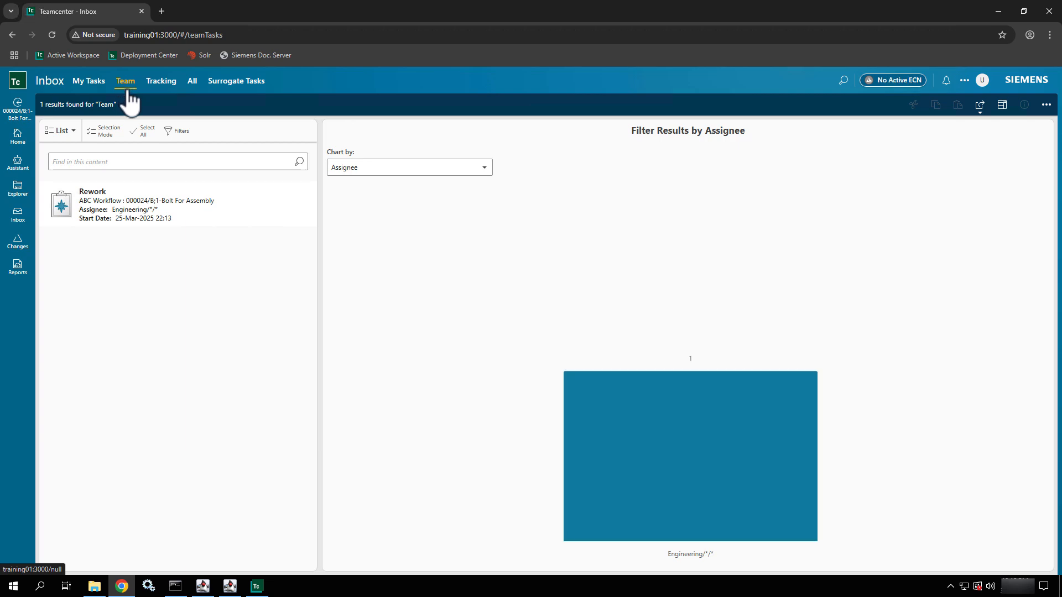
click(242, 209)
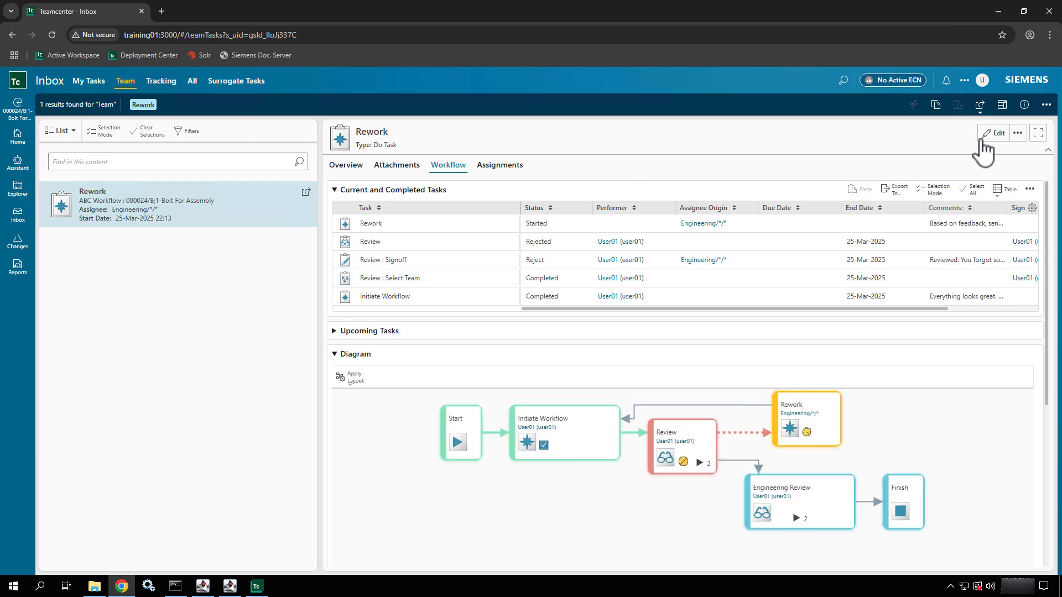
click(1046, 105)
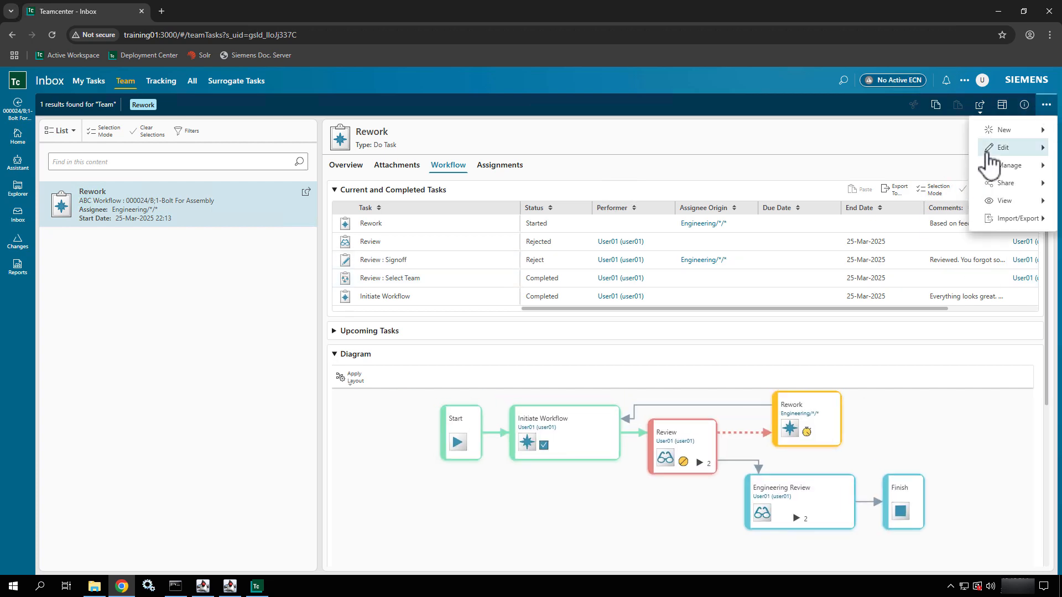
click(993, 172)
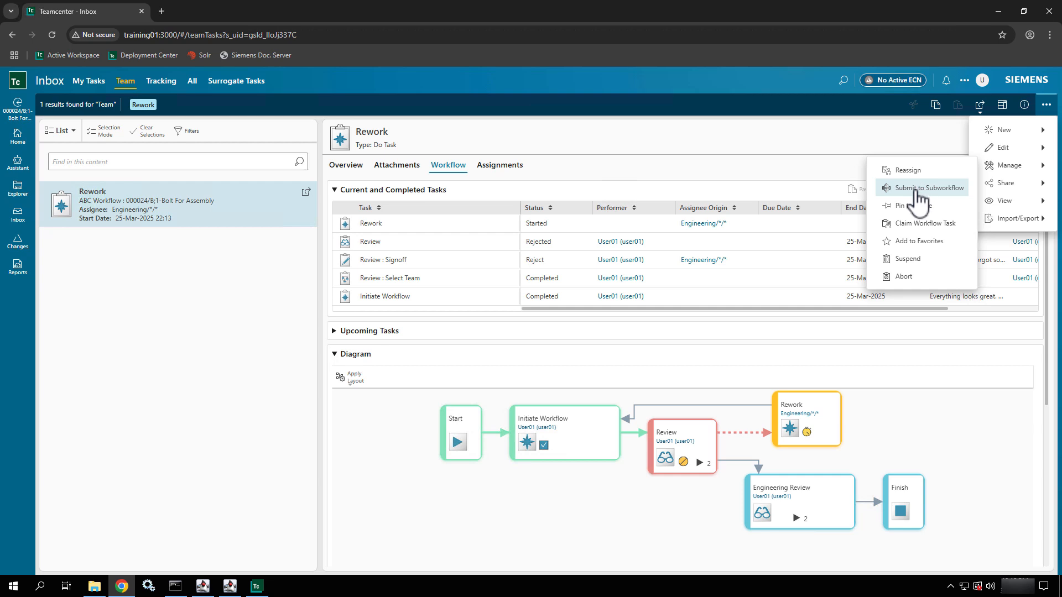
click(913, 227)
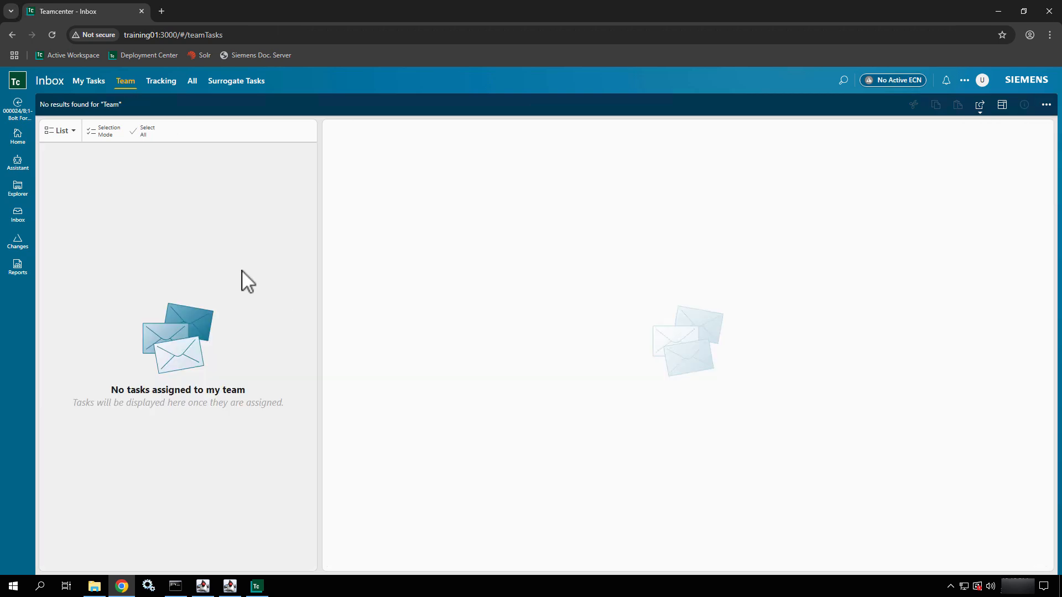
Open the claimed Rework task from the personal inbox tasks and complete it with its existing comment
click(93, 83)
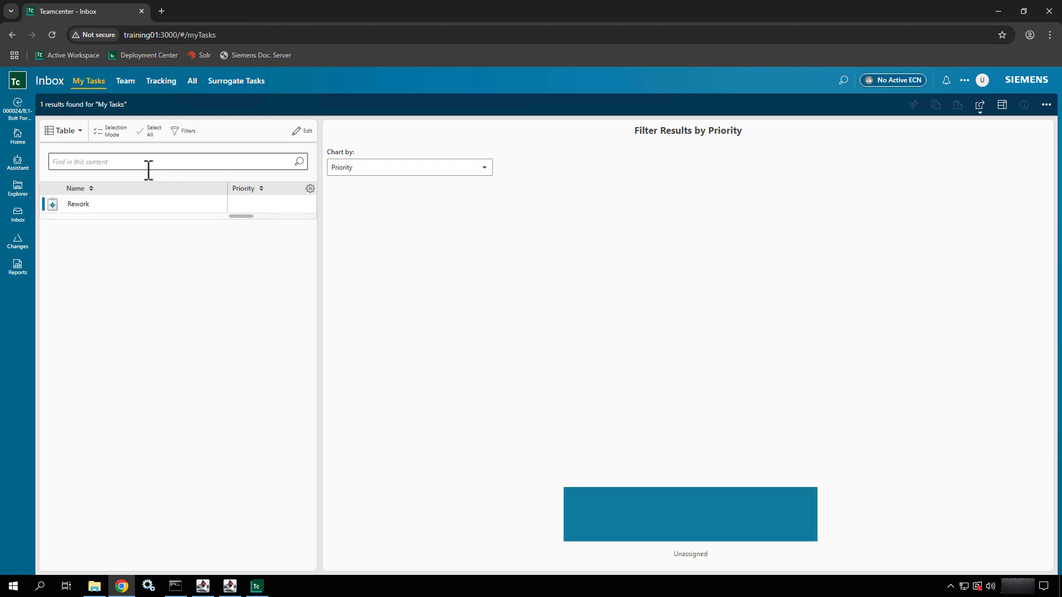
click(144, 210)
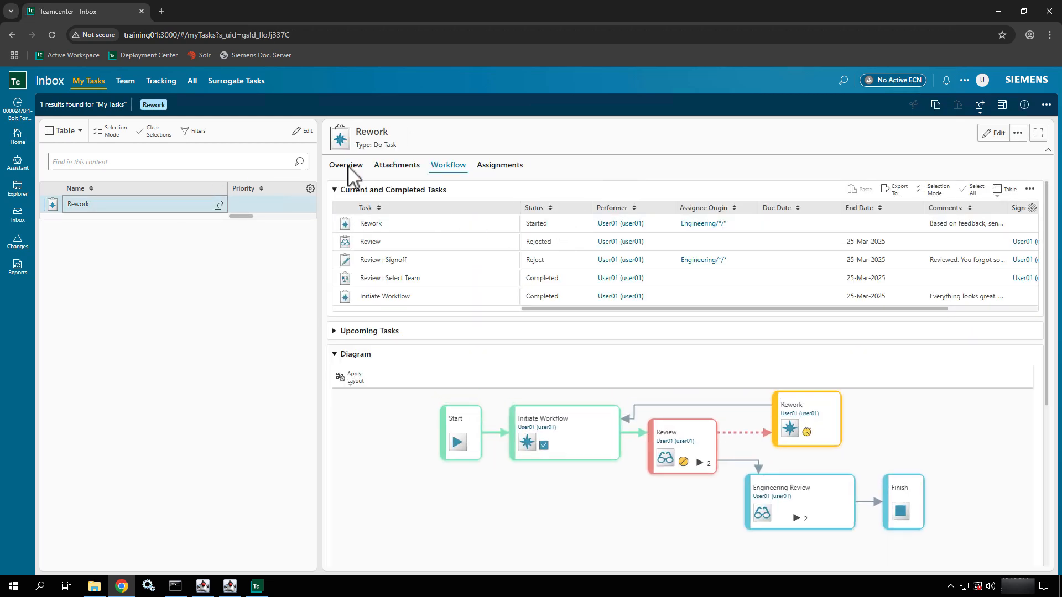
click(348, 170)
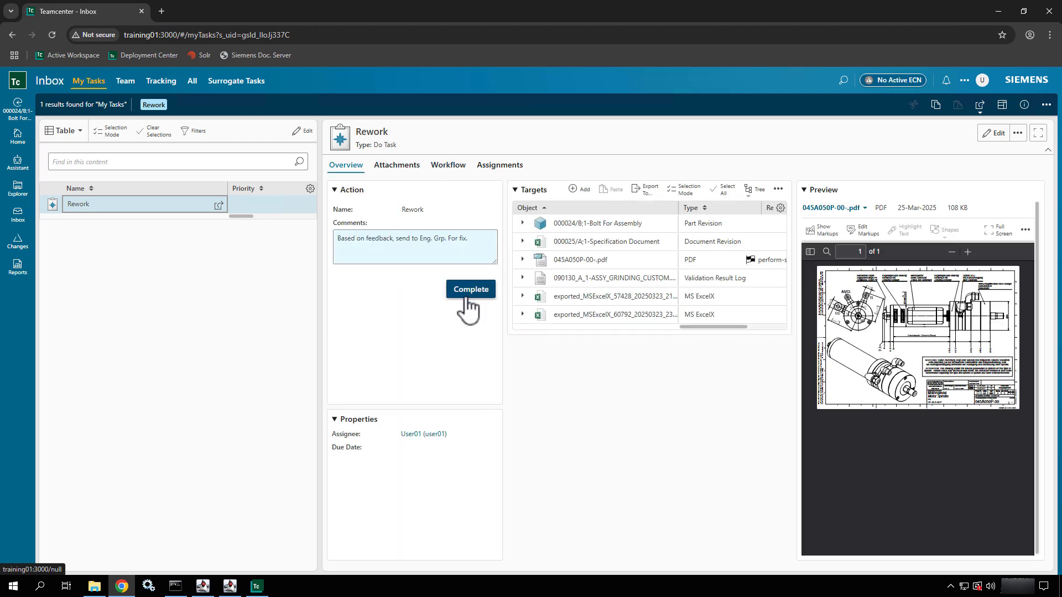
click(466, 299)
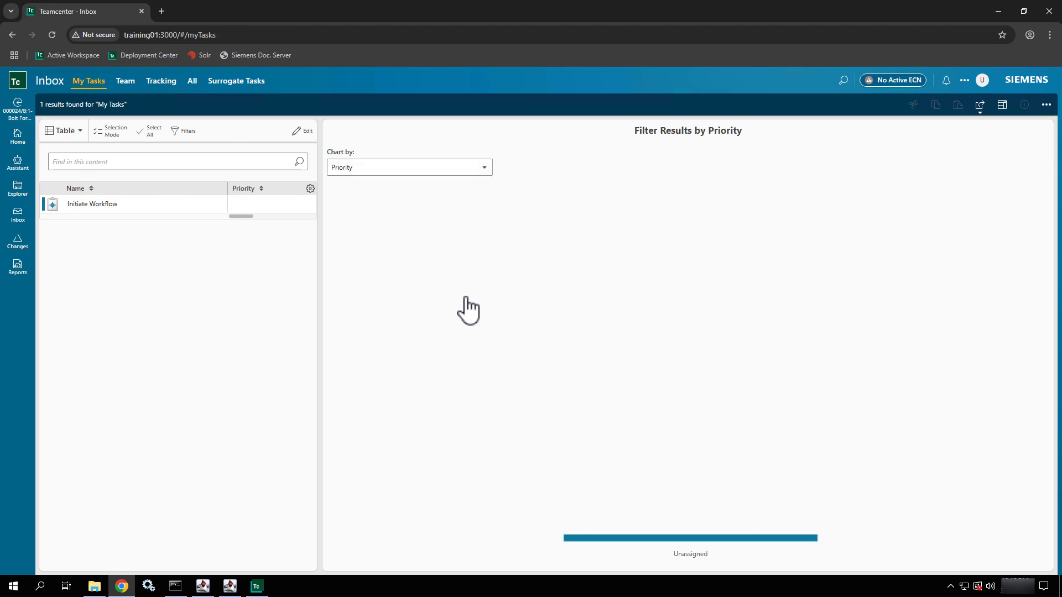
Examine the Initiate Workflow task's history and the Review subtasks in its diagram, and complete the task with its existing comment
click(162, 204)
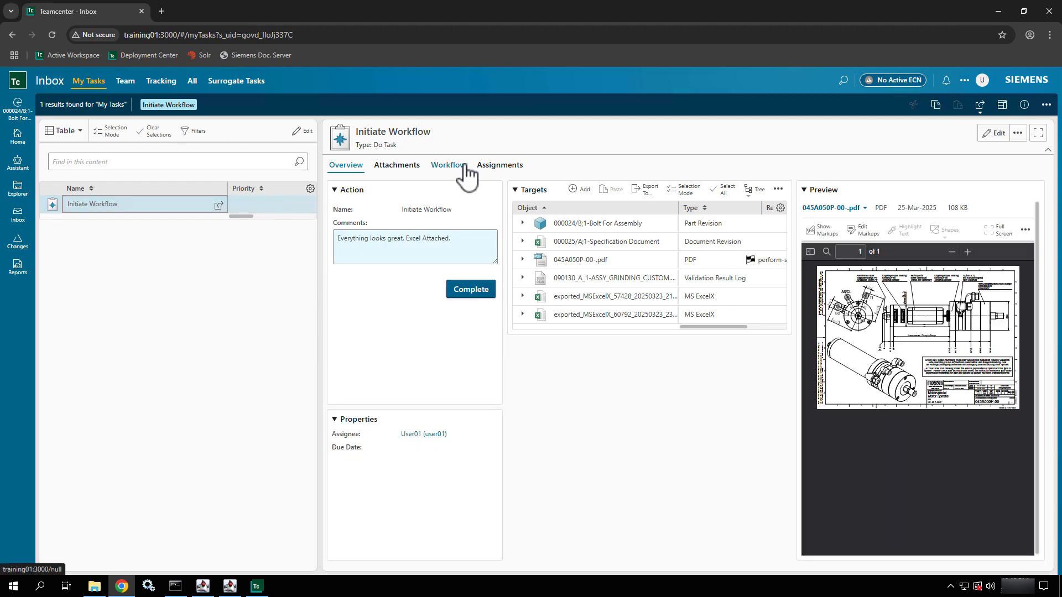
click(465, 172)
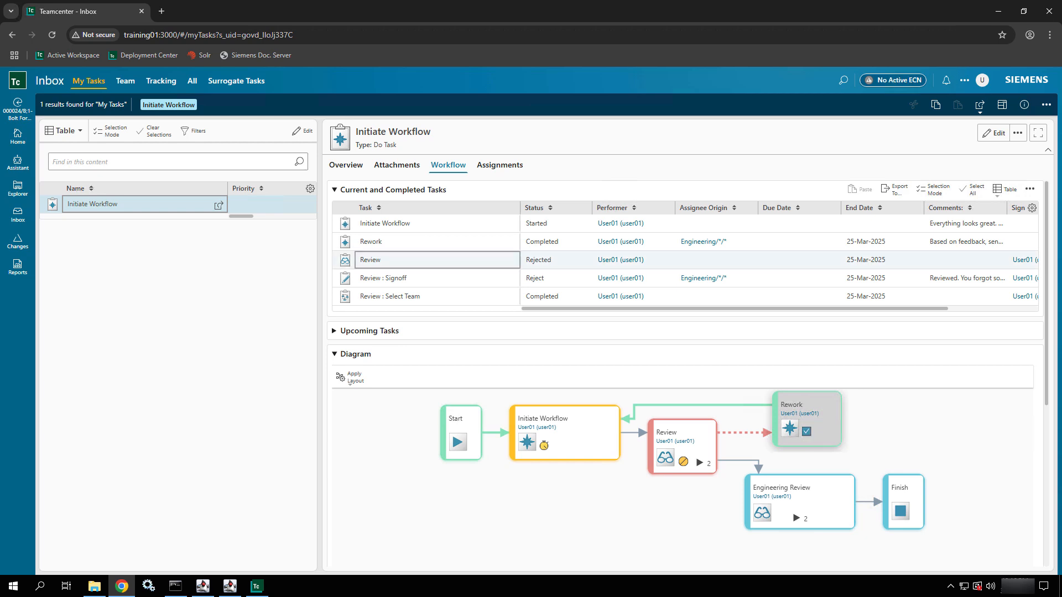
click(444, 281)
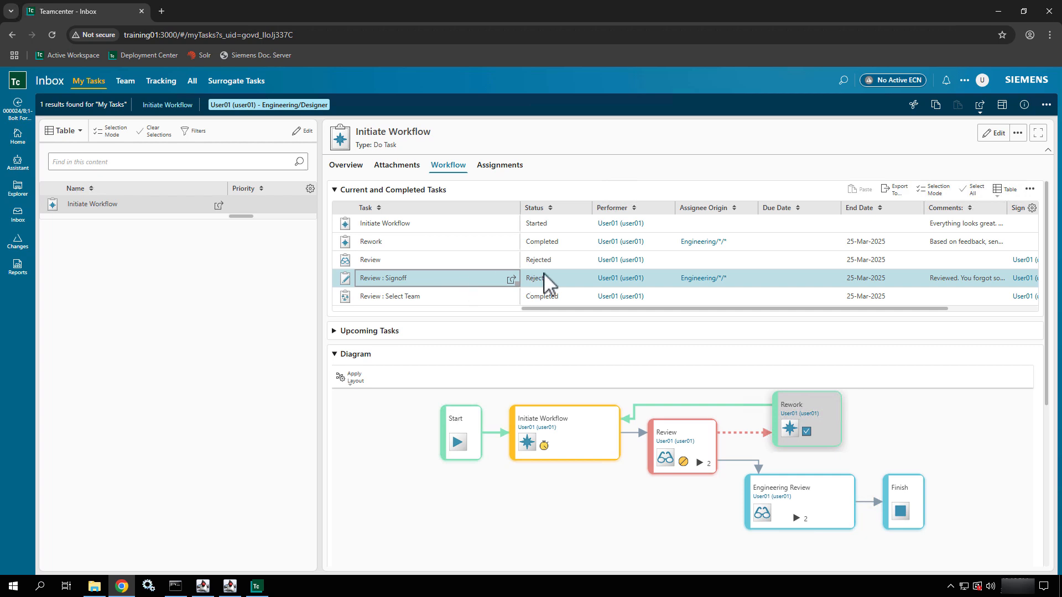
click(702, 464)
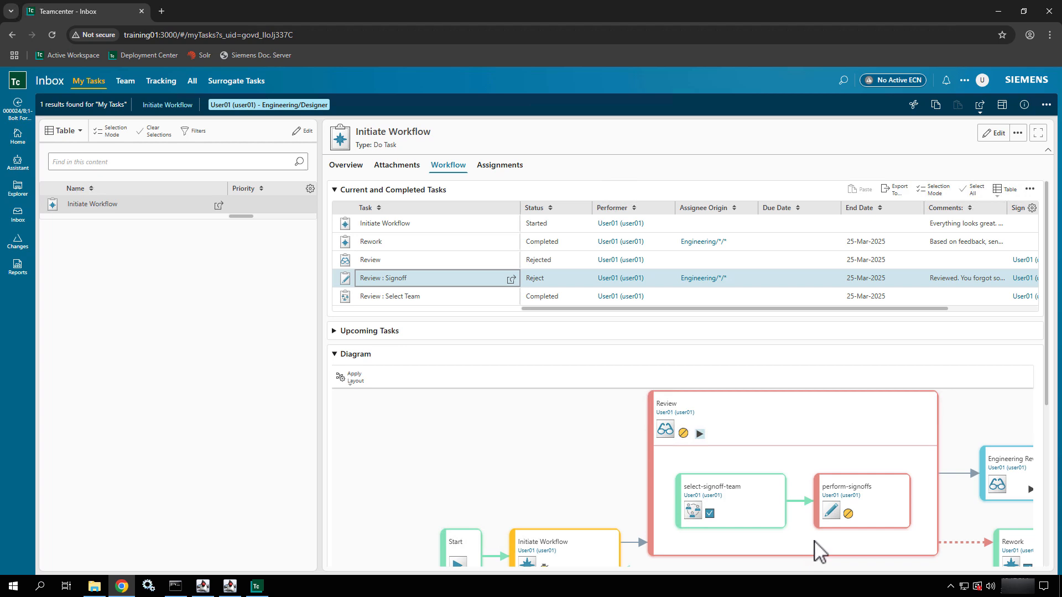
click(698, 433)
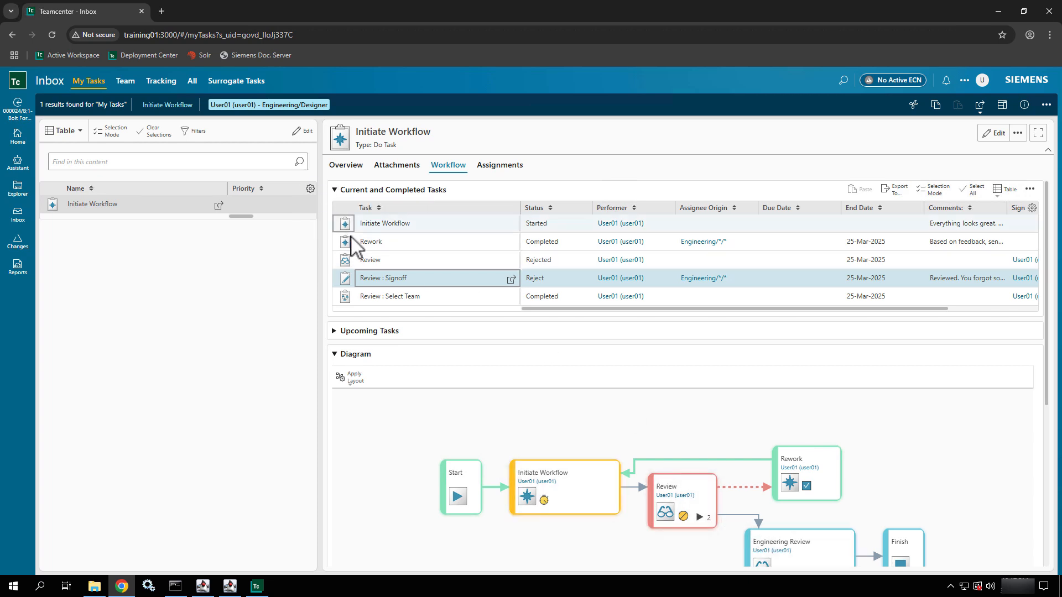
click(352, 165)
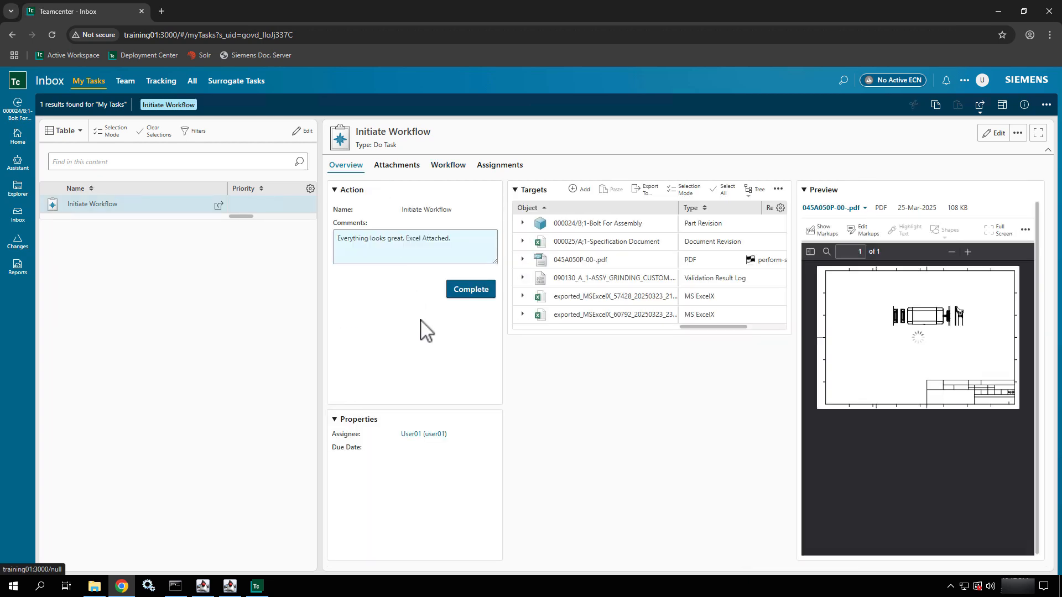
click(490, 295)
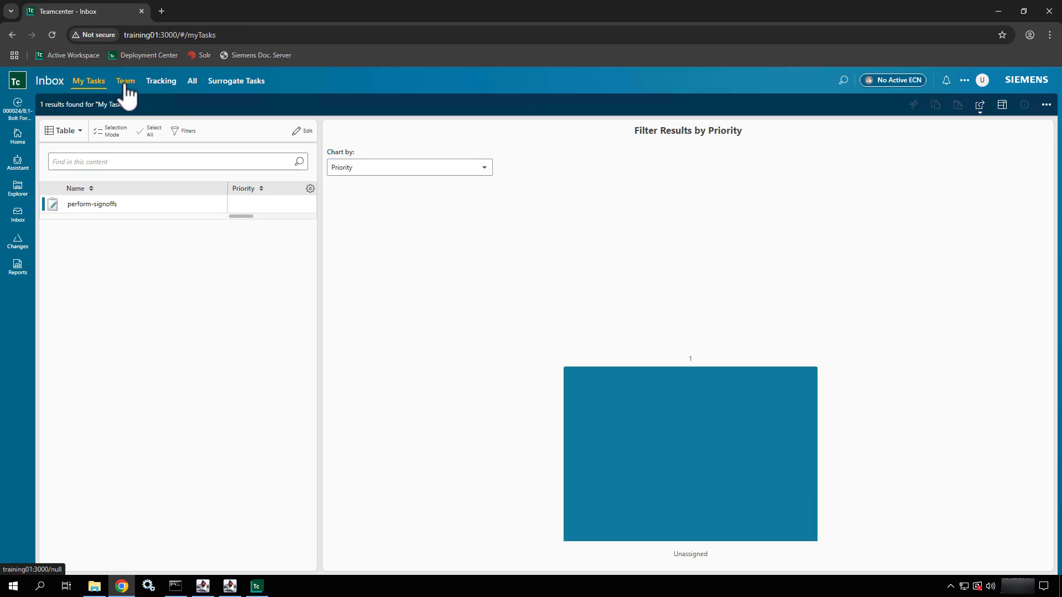
Check the team's inbox tasks, and approve the perform-signoffs task among the personal tasks, keeping its existing comment
click(125, 87)
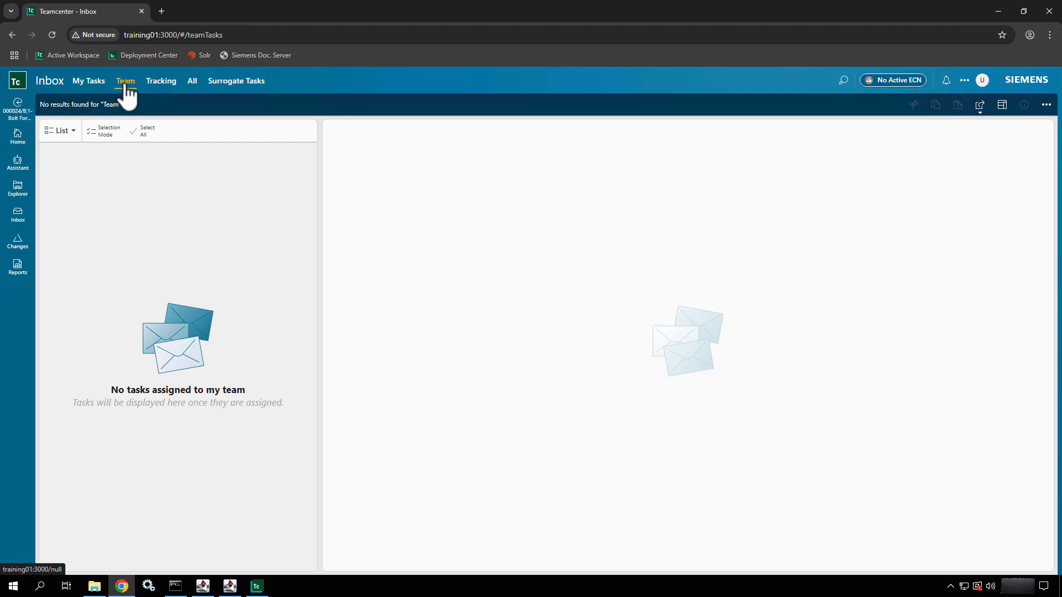
click(87, 84)
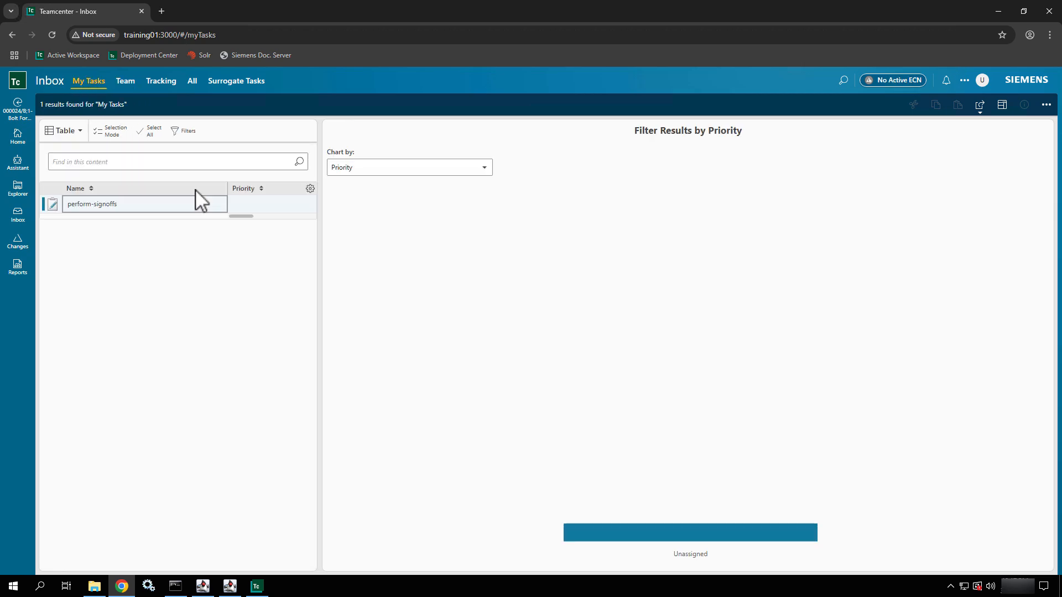
click(198, 210)
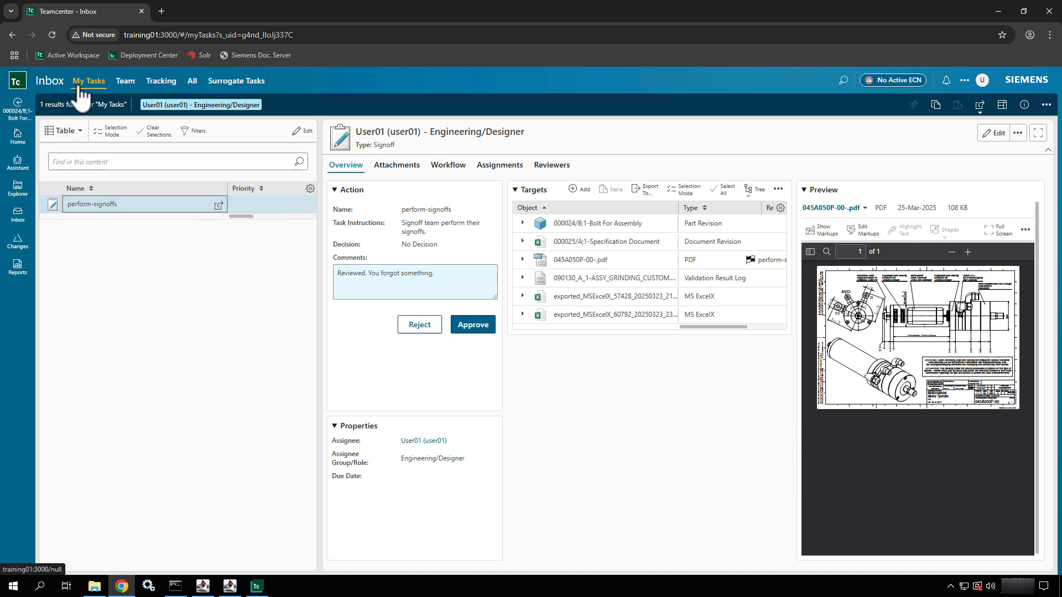
click(472, 325)
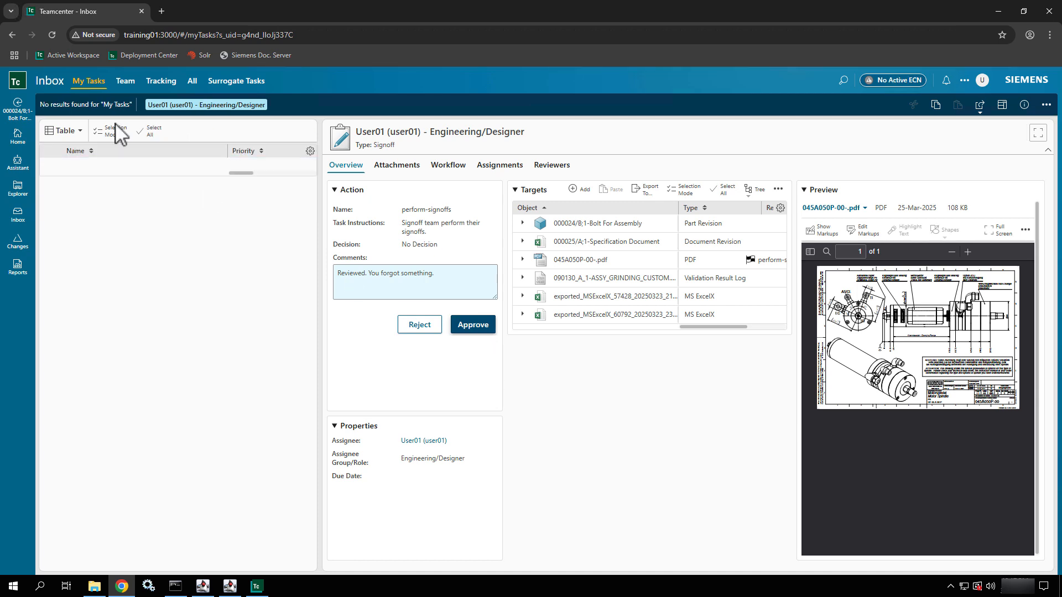
Approve the team's perform-signoffs task for Bolt For Assembly with the comment "This time it looks good."
click(126, 83)
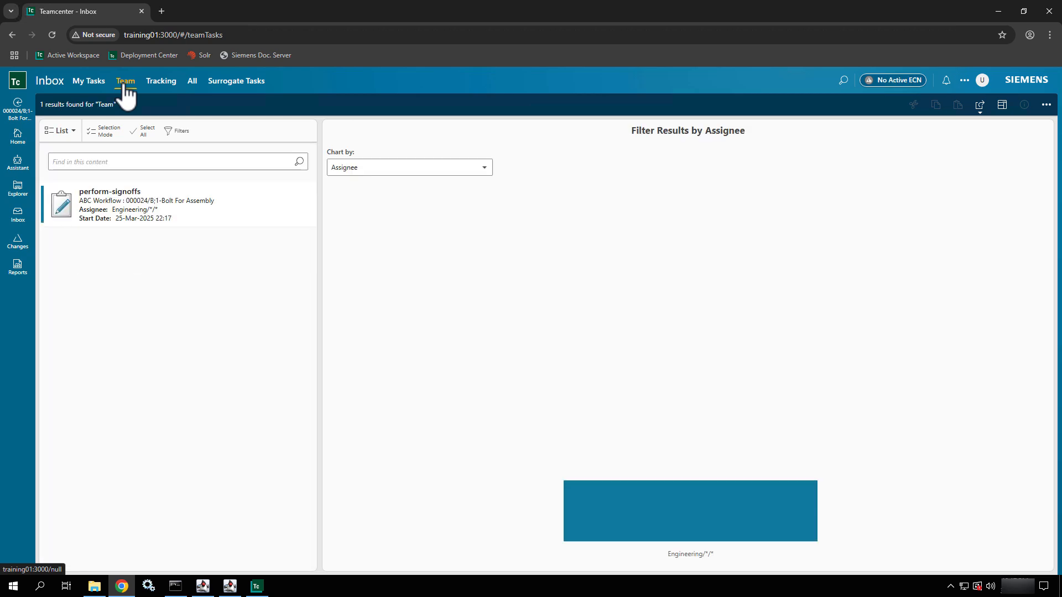
click(185, 210)
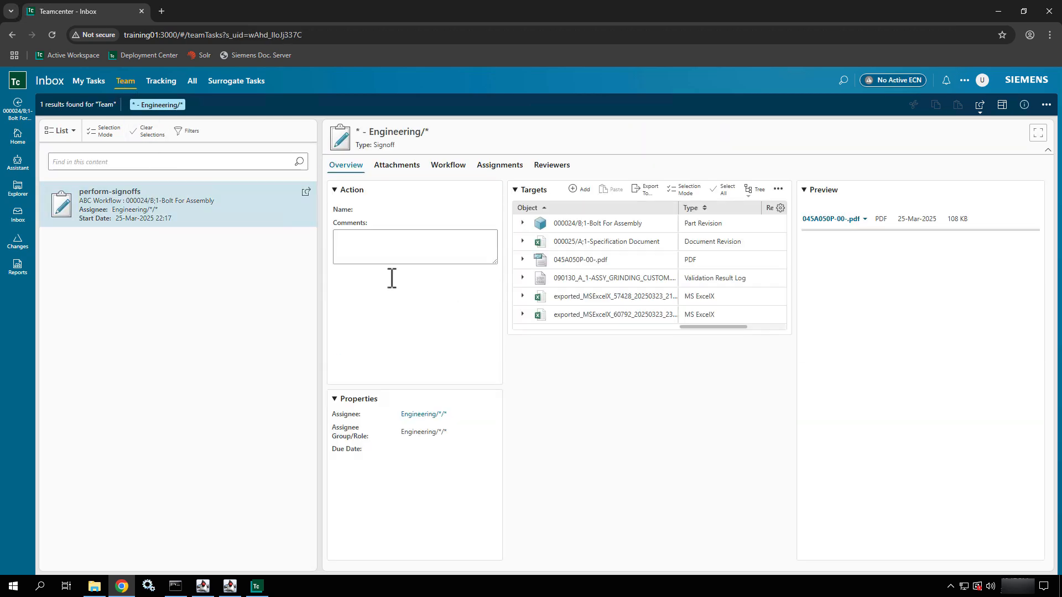
click(390, 281)
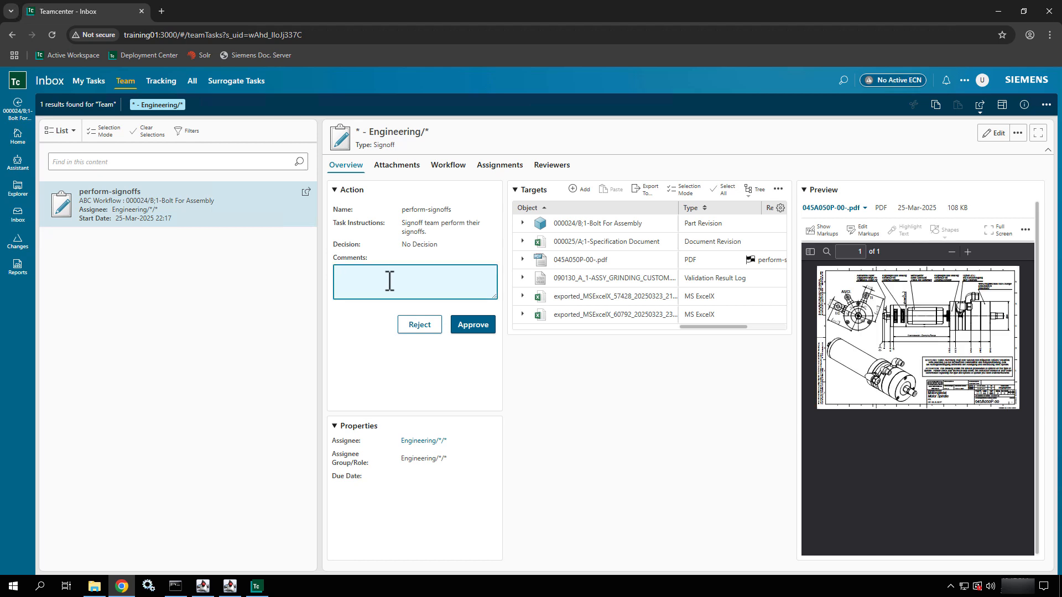
text(This time it looks go)
text(od.)
click(474, 327)
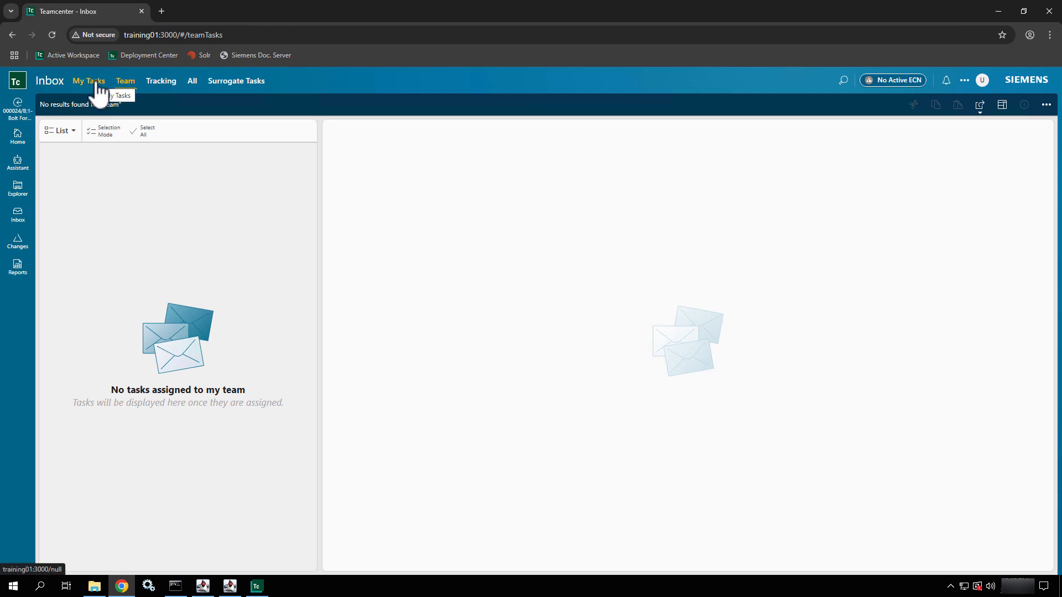
Examine the tracked perform-signoffs task's decision, its current and completed workflow tasks, and the workflow diagram
click(152, 83)
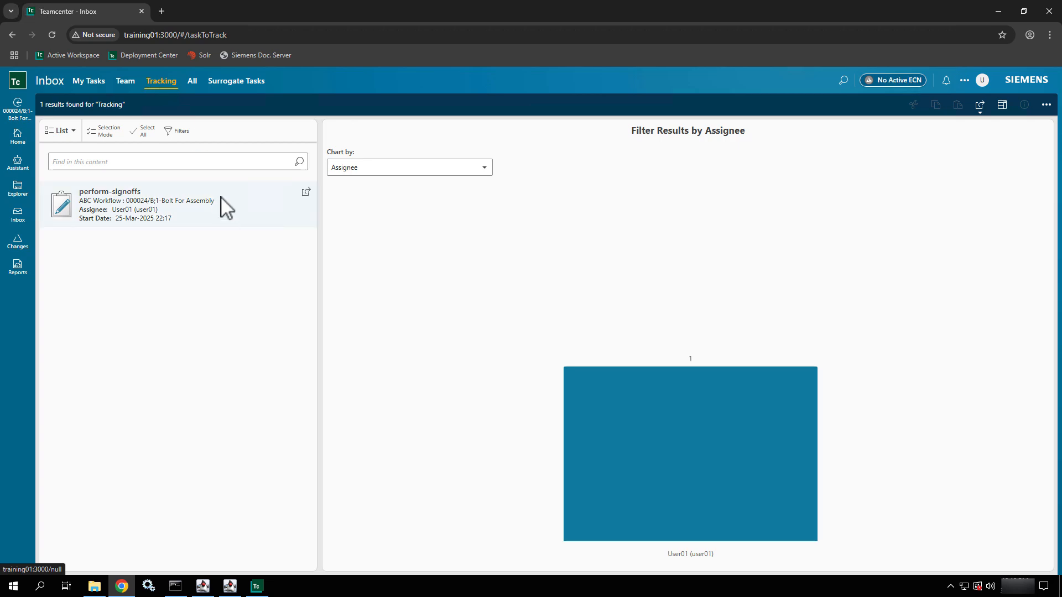
click(227, 216)
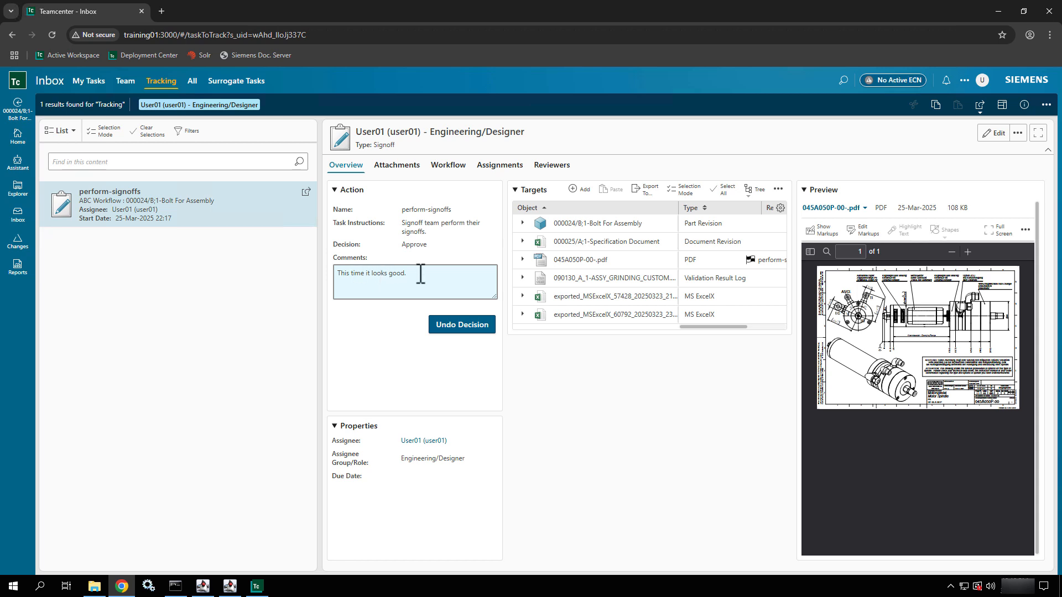
click(443, 167)
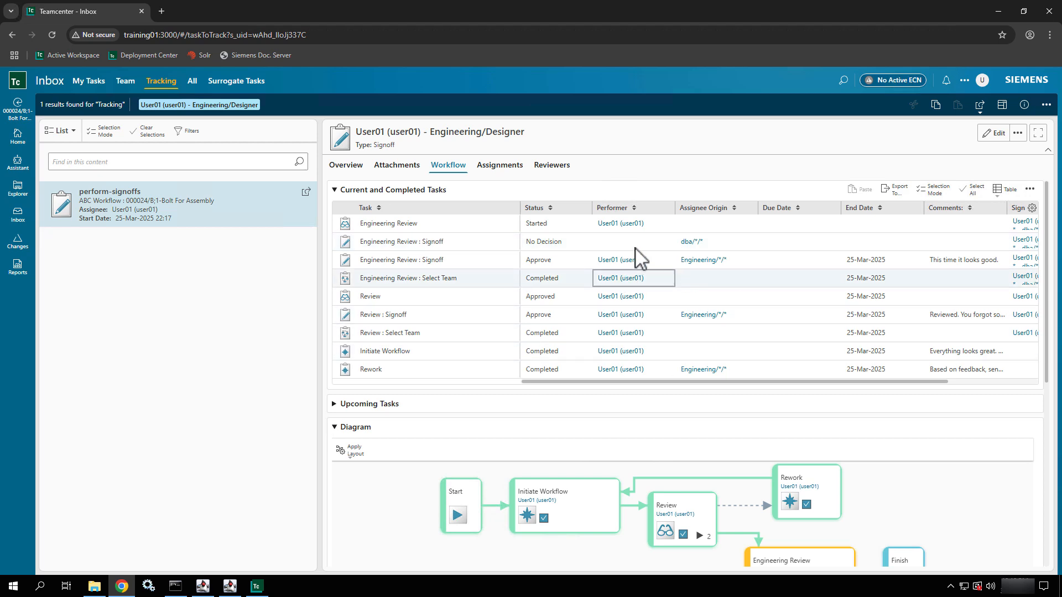
scroll(635, 256, down, 2)
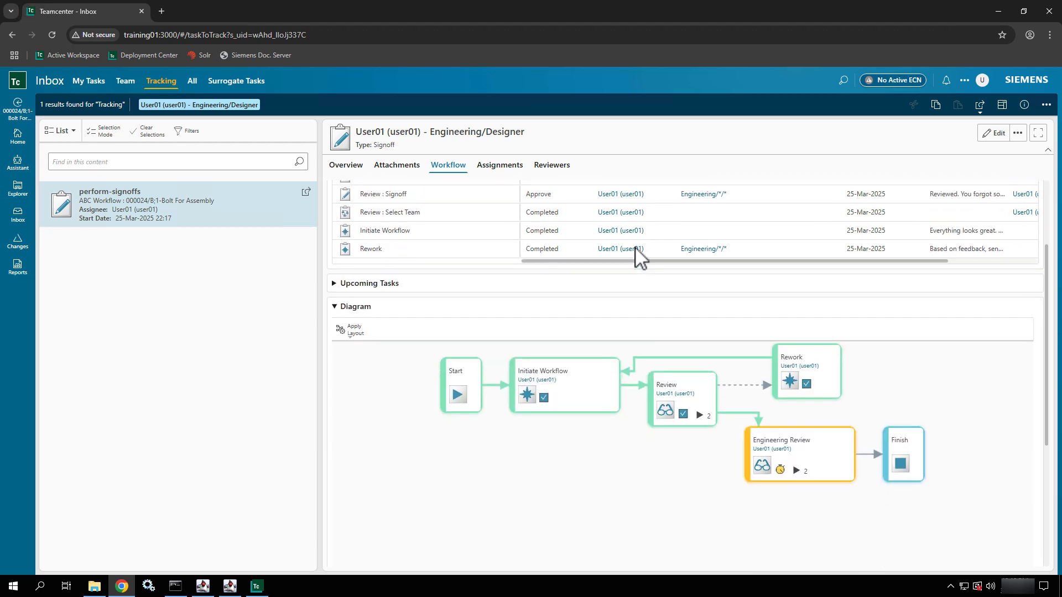
scroll(635, 256, up, 2)
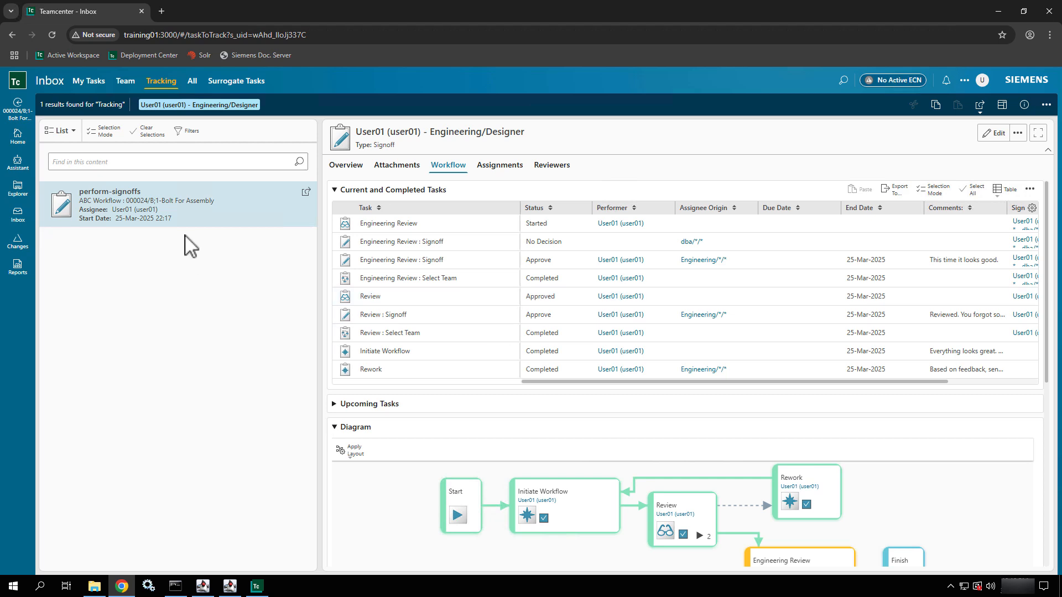
Review the tracked task's attachments and open the 000024/B;1-Bolt For Assembly target
click(409, 172)
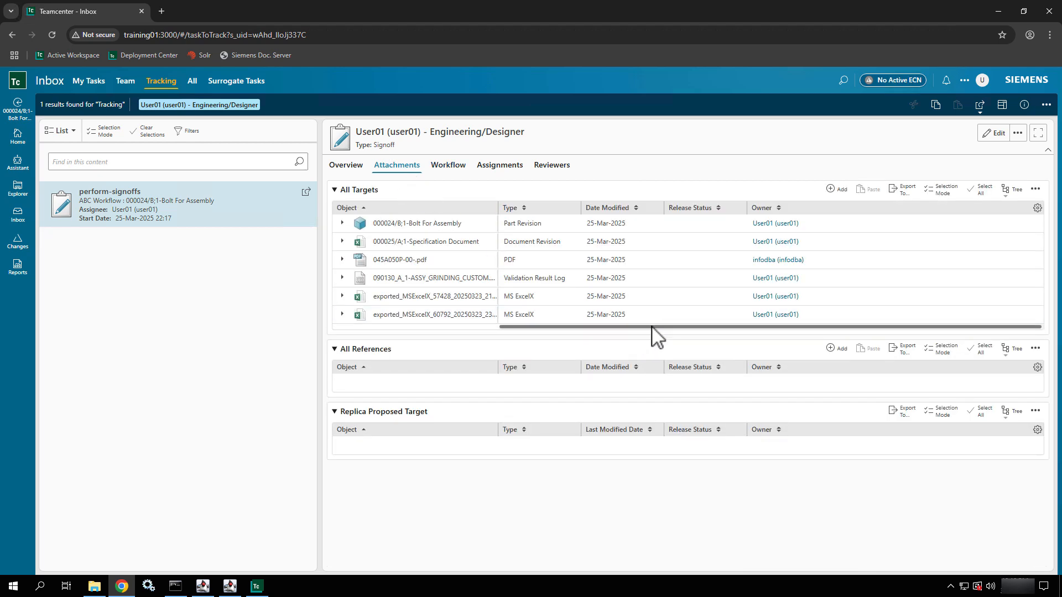
click(489, 225)
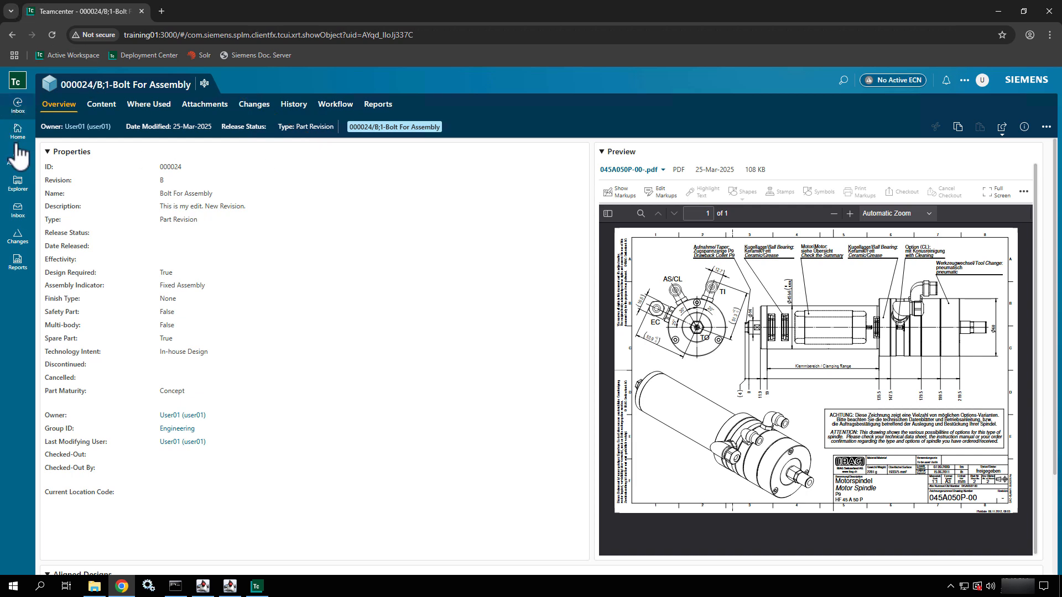
click(846, 81)
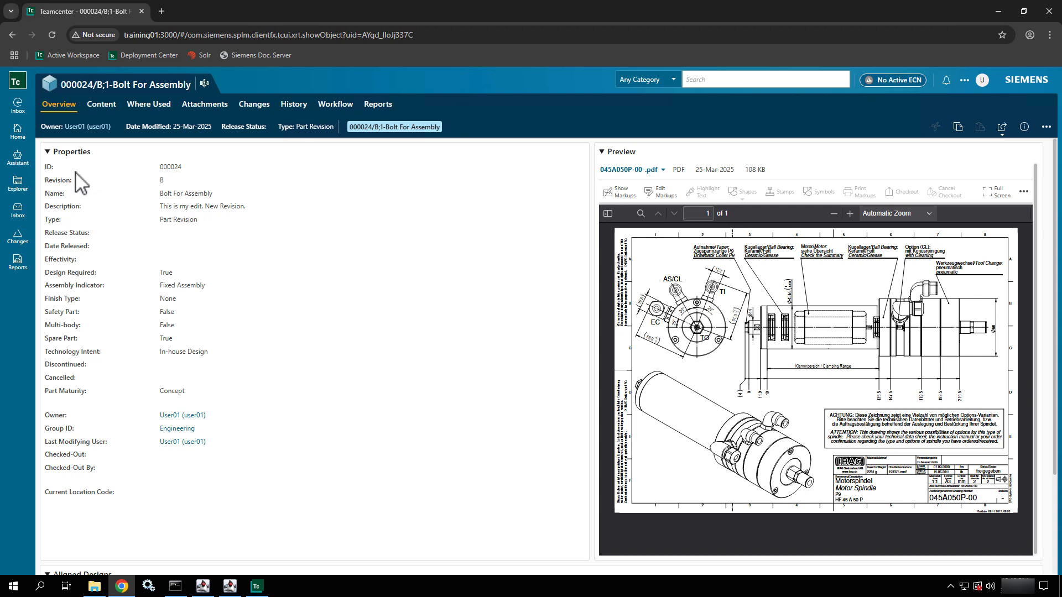
Inspect Bolt For Assembly's revision and In Process status in the Explorer's Home folder structure, and select the part to view its details
click(19, 191)
click(49, 202)
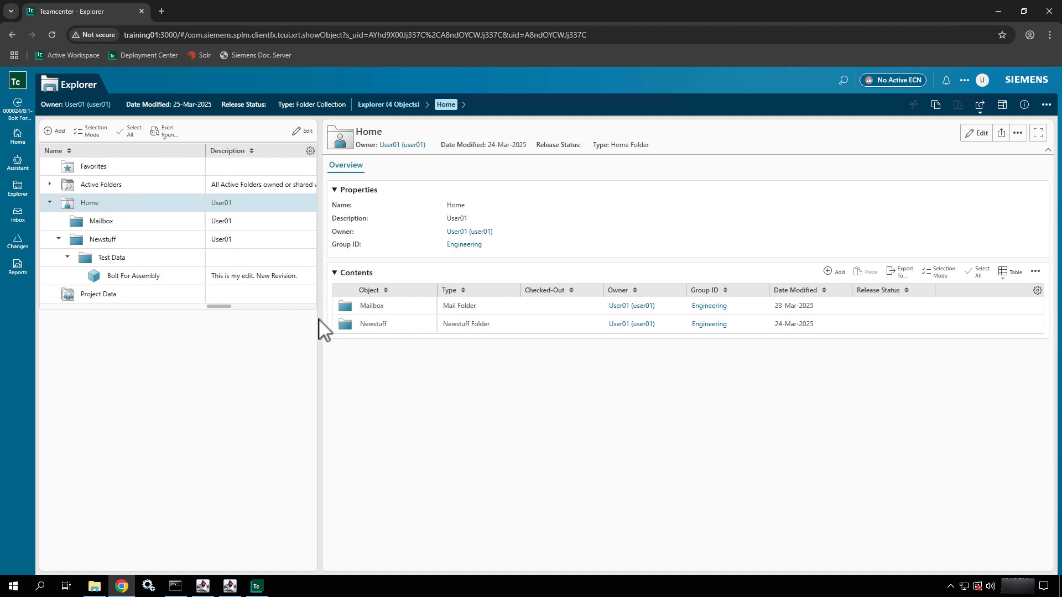
drag(318, 320, 676, 362)
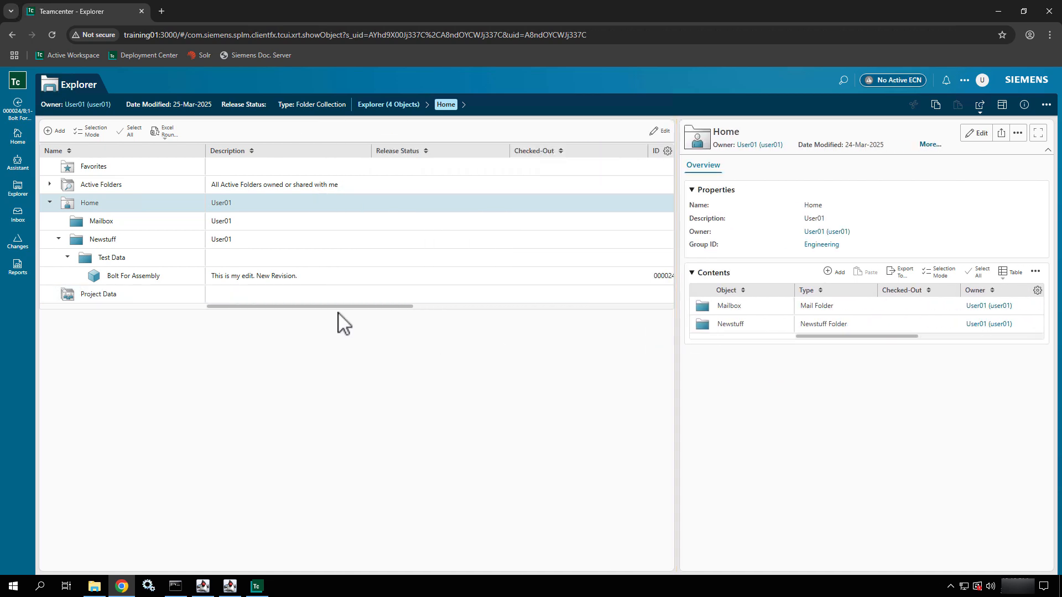
drag(347, 306, 509, 303)
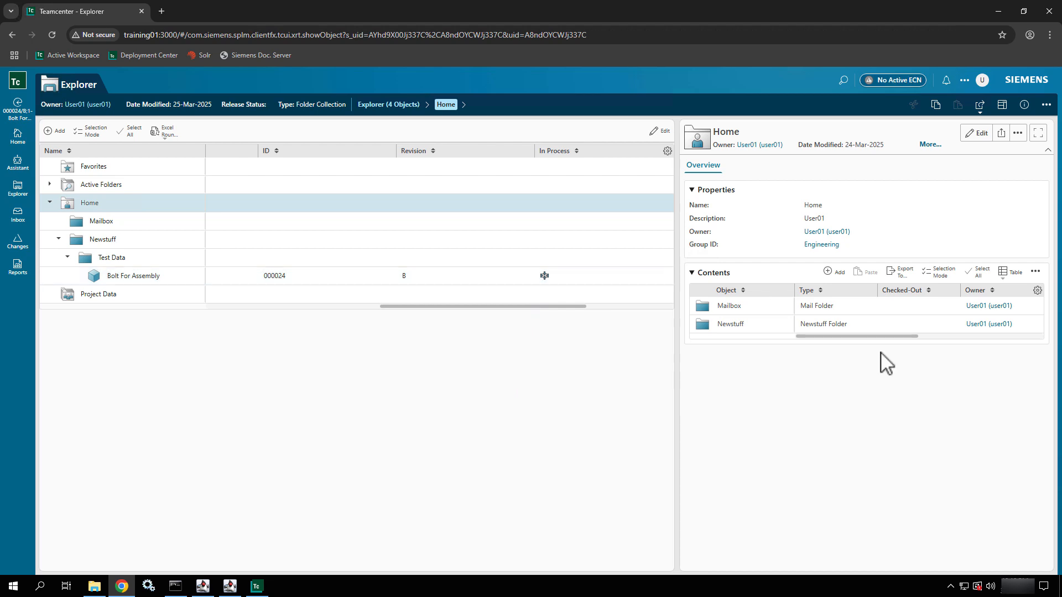
click(169, 278)
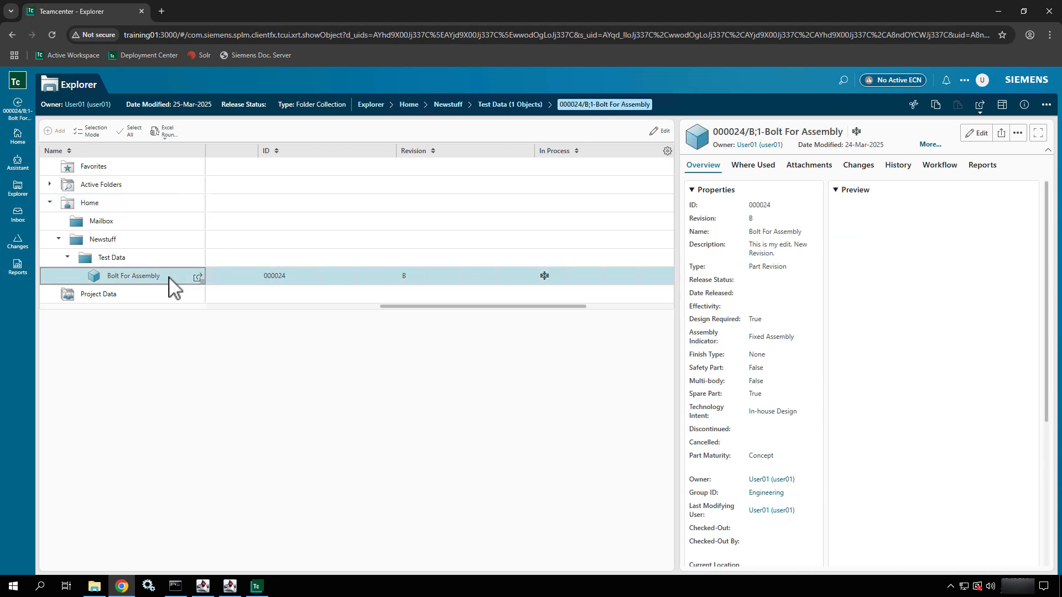